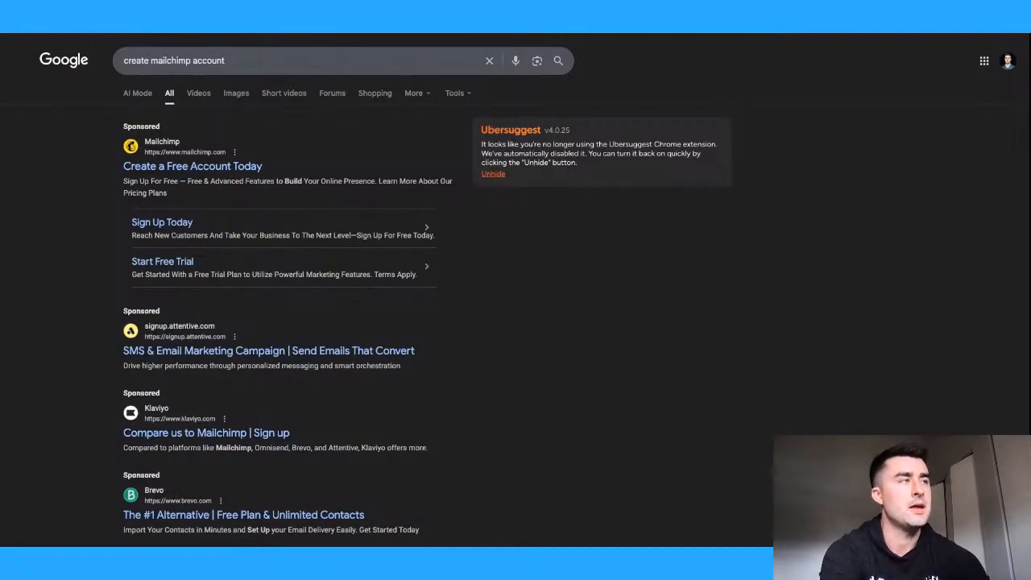
- Open Mailchimp's pricing page from the ad and switch to the Email & SMS, then Transactional Email plans
click(183, 167)
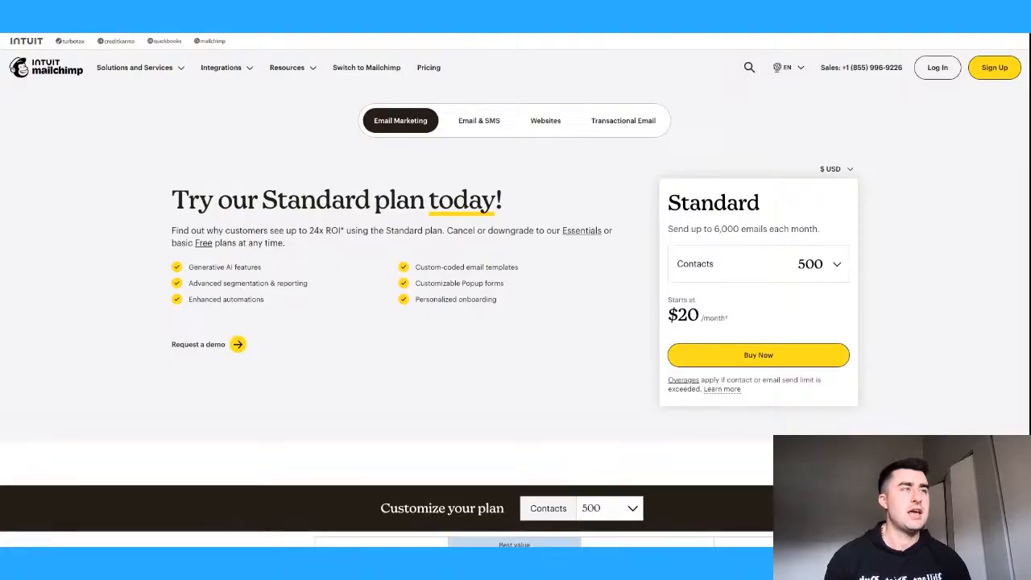
drag(308, 232, 346, 231)
click(304, 231)
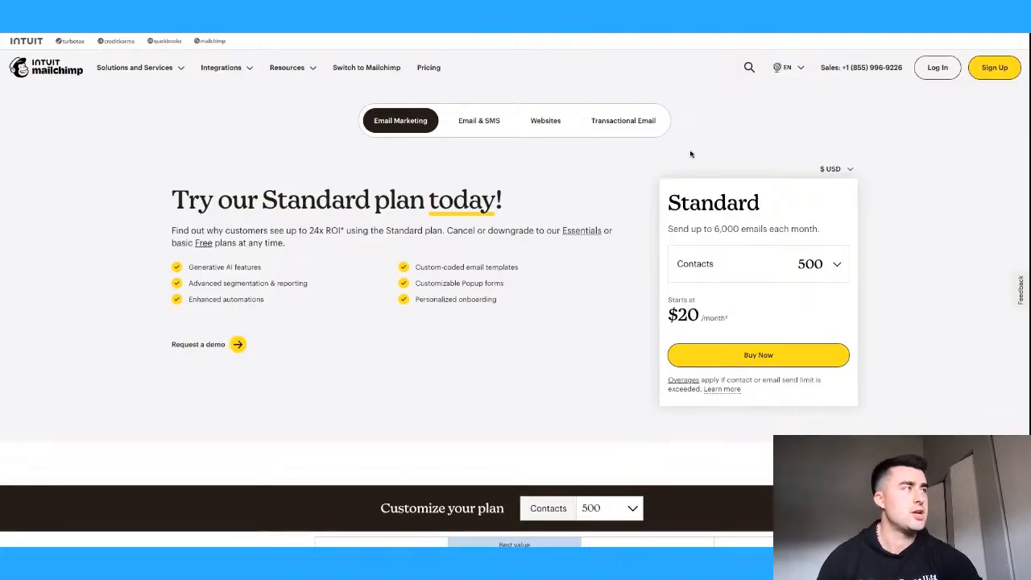
click(495, 123)
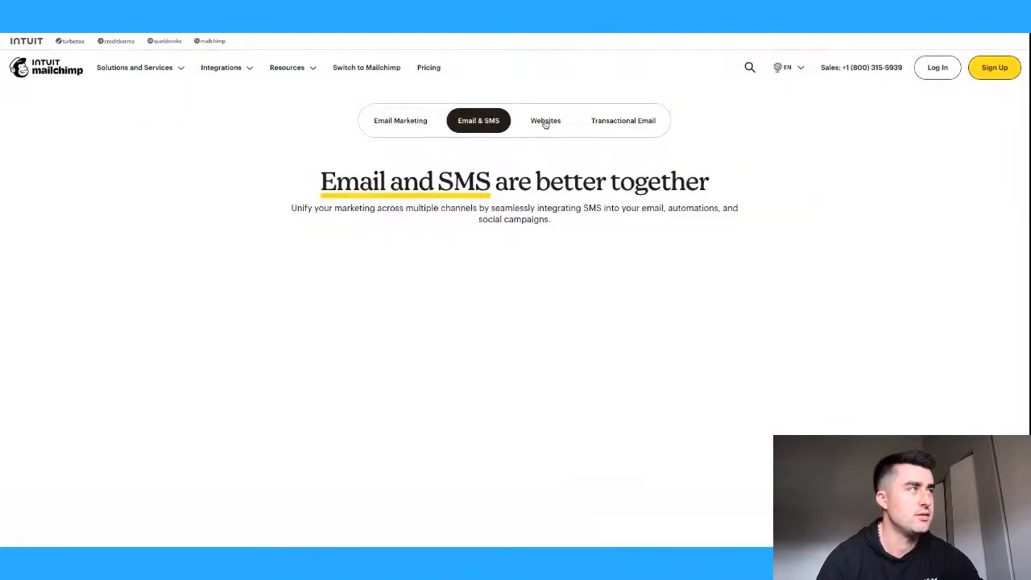
click(611, 125)
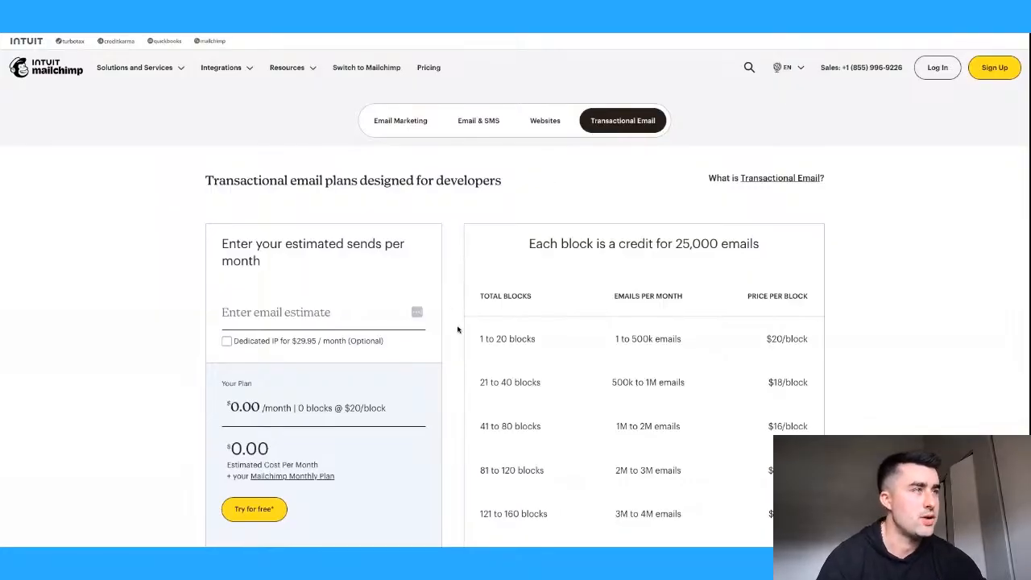
scroll(456, 331, down, 3)
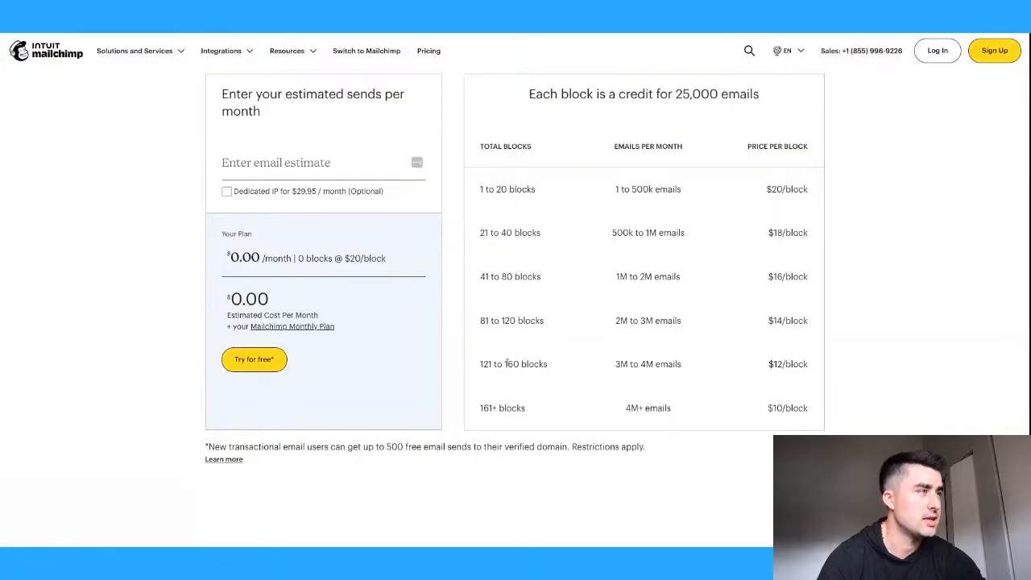
scroll(587, 374, up, 3)
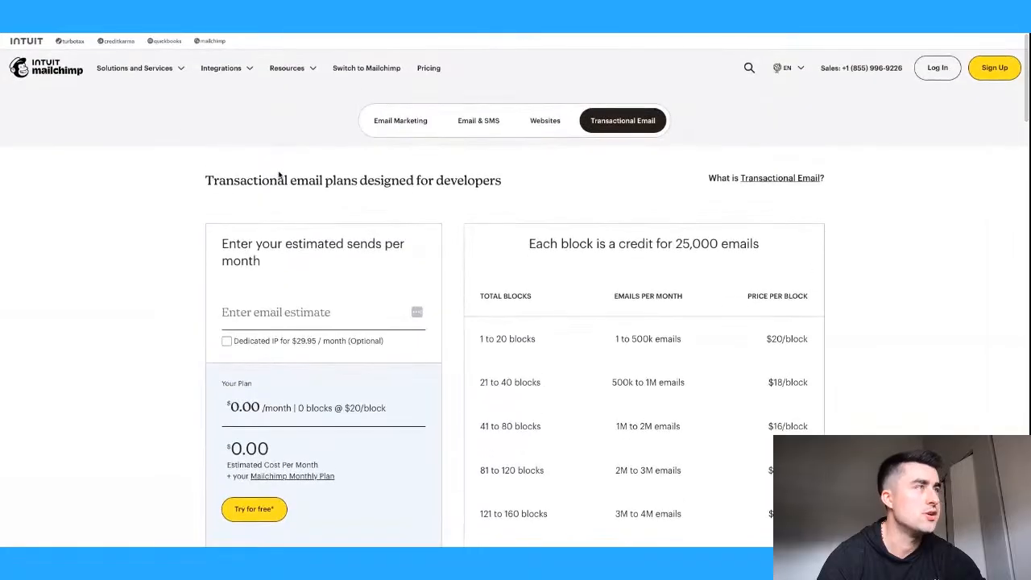
- Read the 'What is Transactional Email?' FAQ answer, then return to the 25,000-email block pricing
click(781, 178)
click(634, 170)
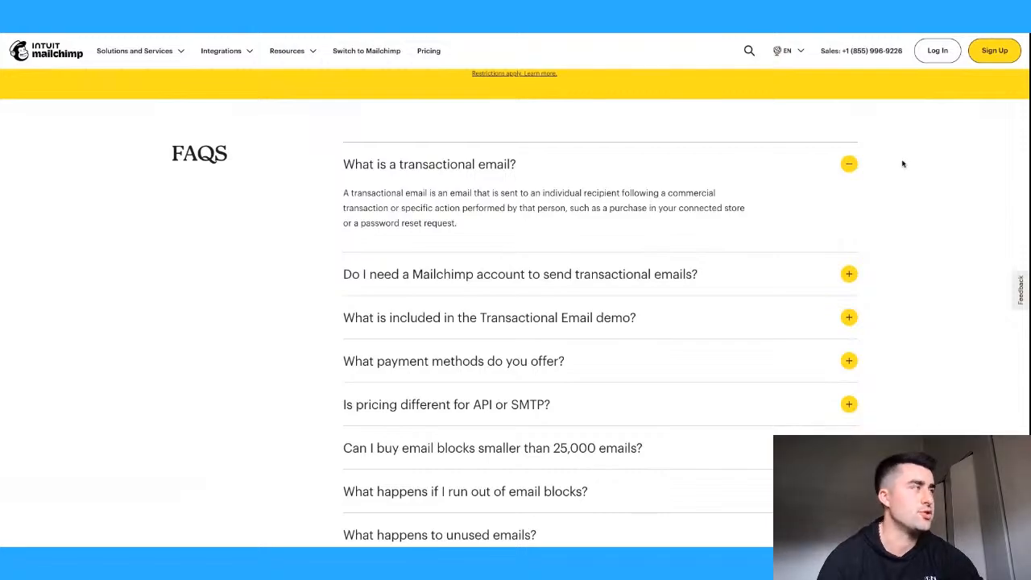
click(848, 164)
scroll(559, 156, up, 15)
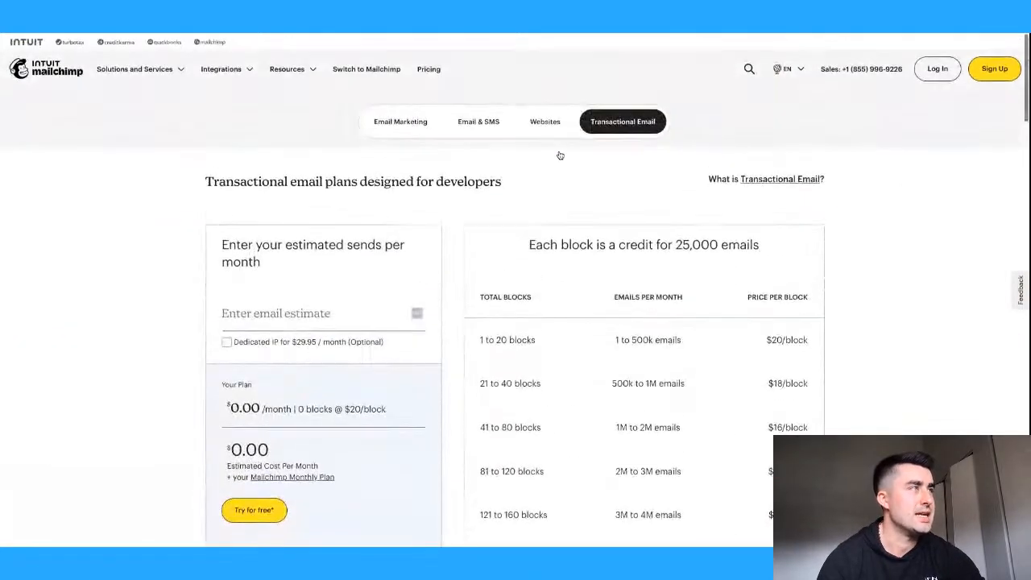
- Return to the Email Marketing plans and compare the Premium, Standard, Essentials and Free tiers
click(401, 120)
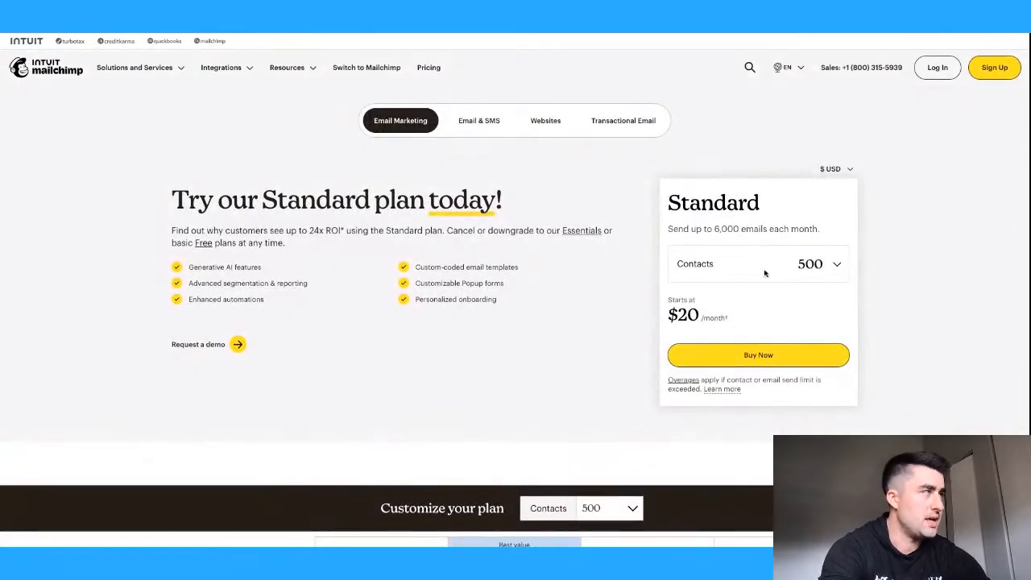
drag(669, 201, 803, 207)
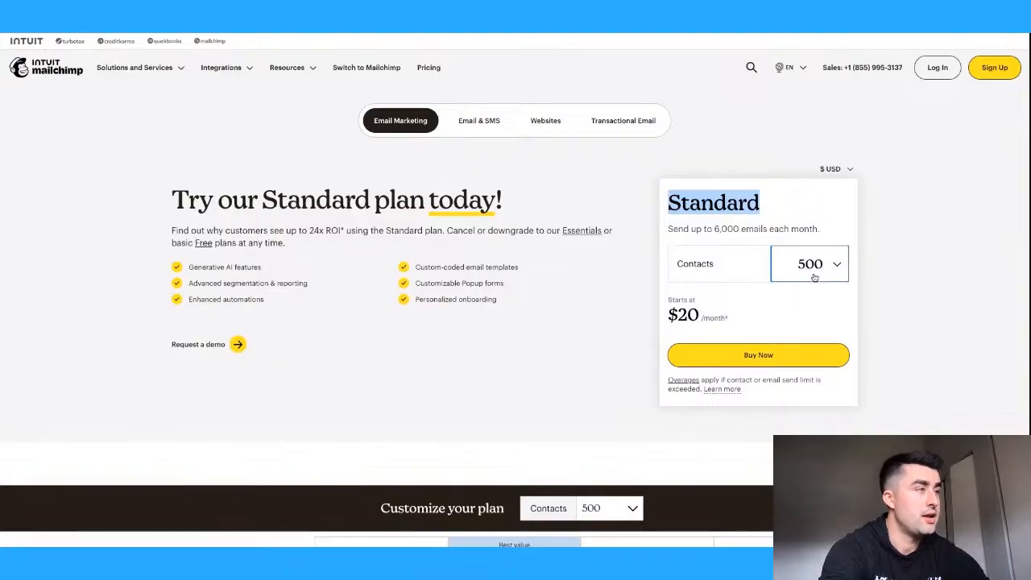
scroll(633, 331, down, 3)
scroll(633, 332, down, 1)
scroll(647, 319, down, 1)
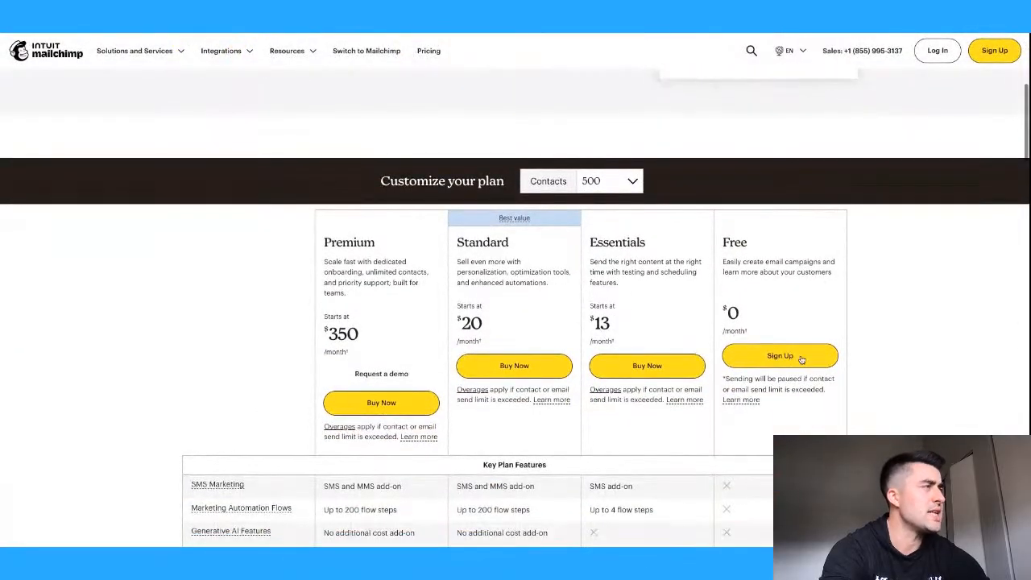
scroll(814, 293, down, 2)
scroll(815, 294, down, 2)
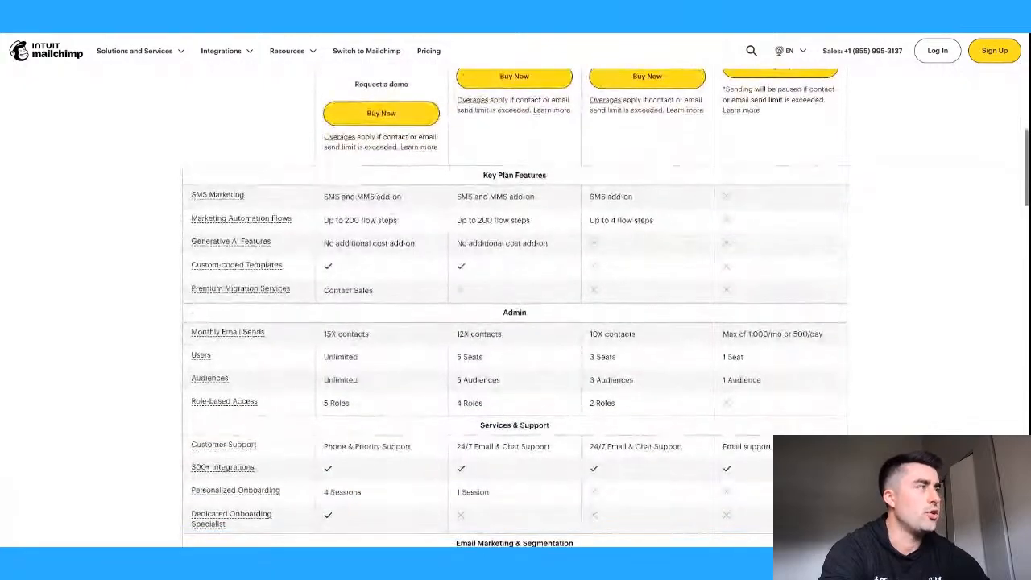
scroll(773, 359, down, 1)
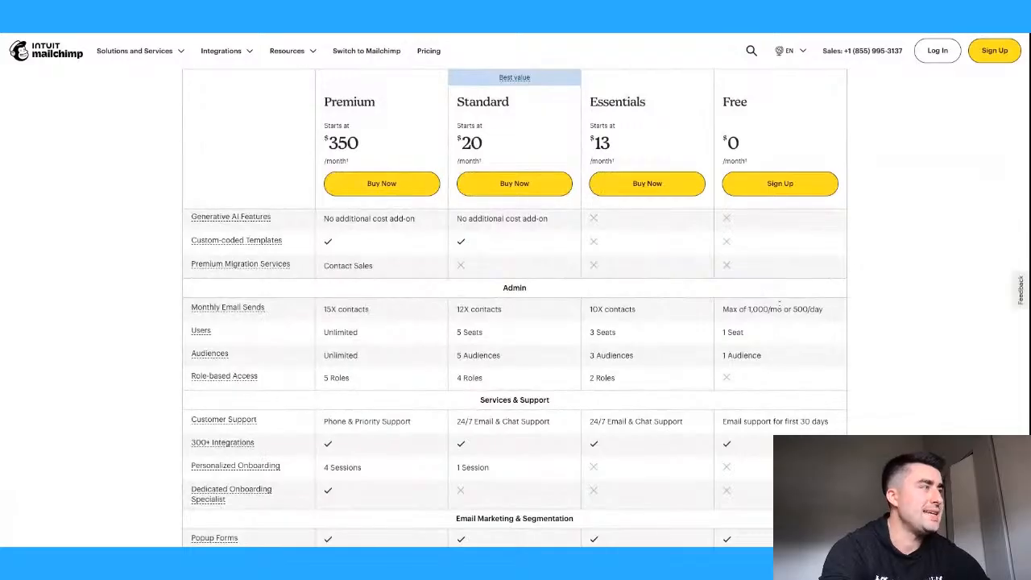
- Check the Free plan's monthly send limit and remaining features, then start signing up for Free
drag(722, 311, 826, 312)
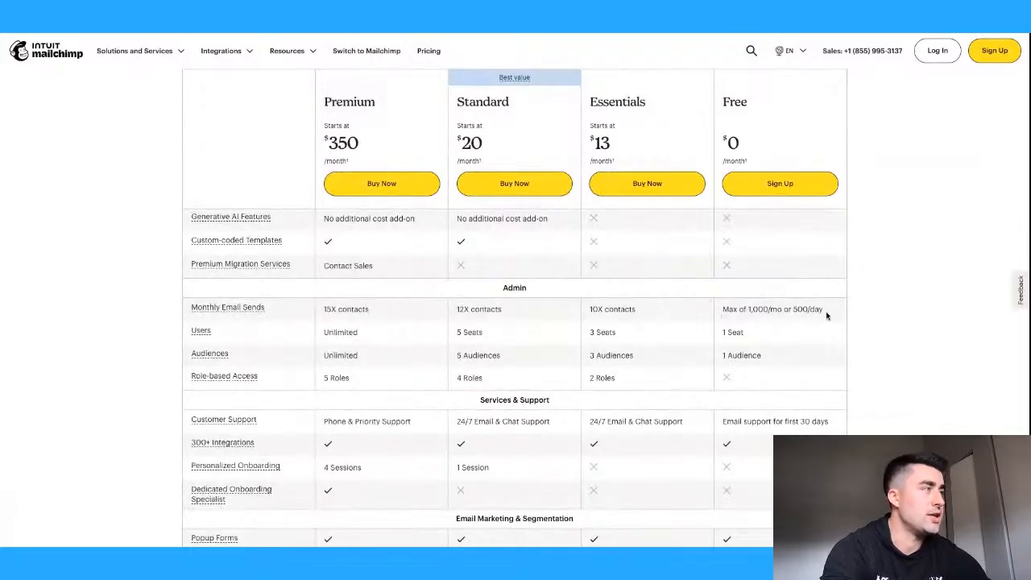
scroll(763, 306, down, 3)
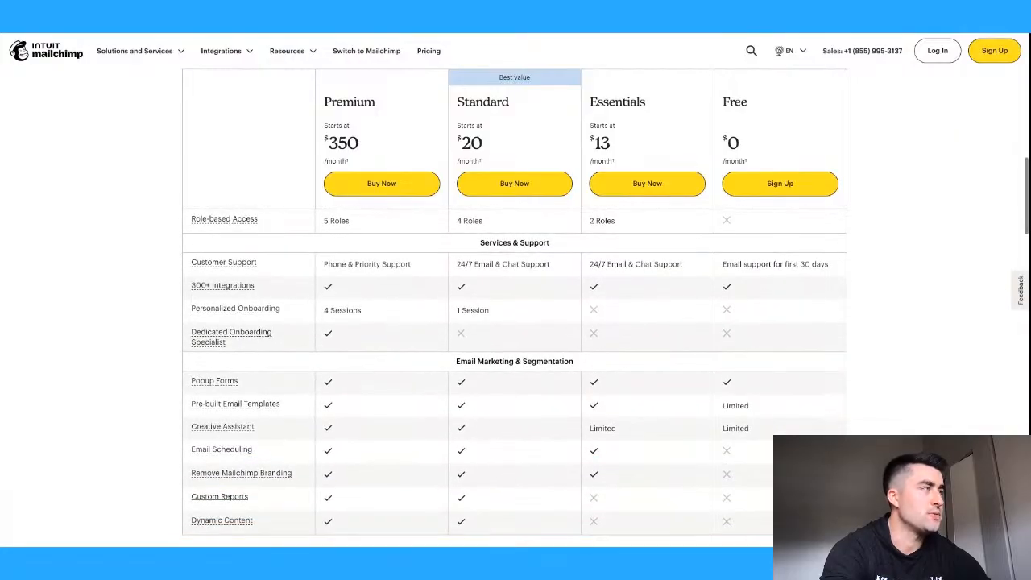
scroll(776, 277, down, 3)
scroll(777, 276, down, 2)
scroll(778, 323, up, 3)
scroll(780, 358, up, 10)
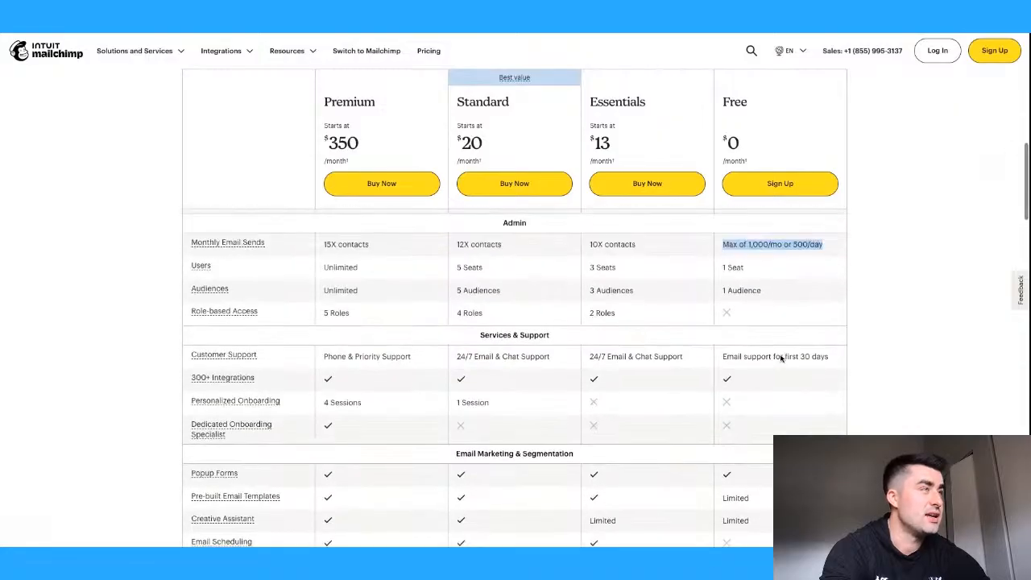
scroll(763, 366, down, 1)
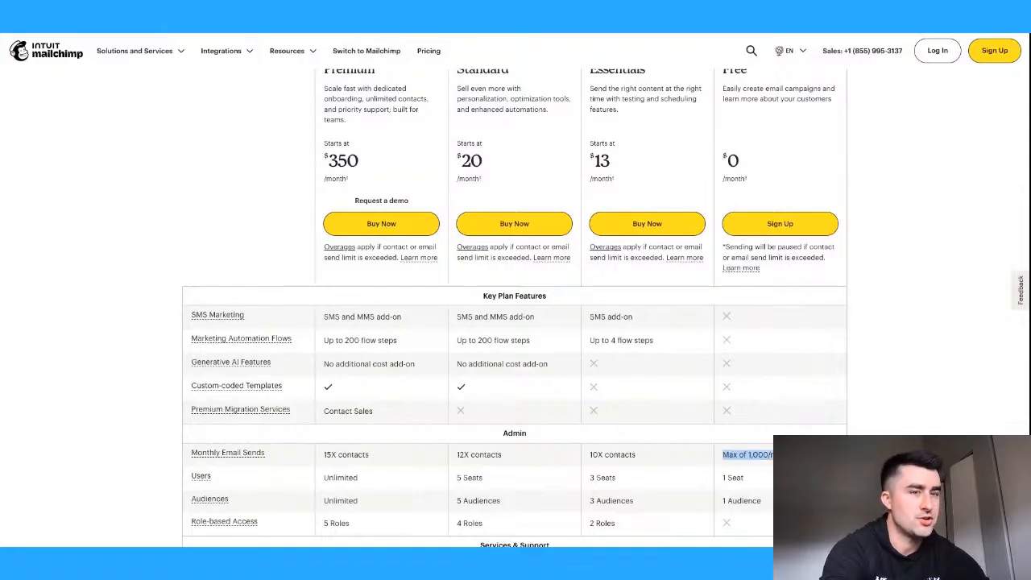
scroll(780, 321, up, 1)
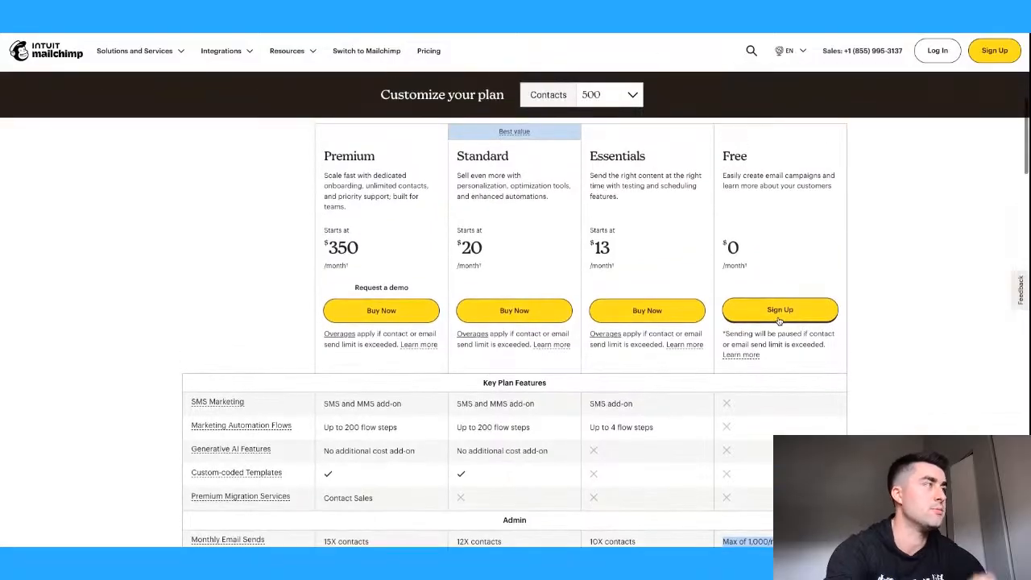
click(780, 311)
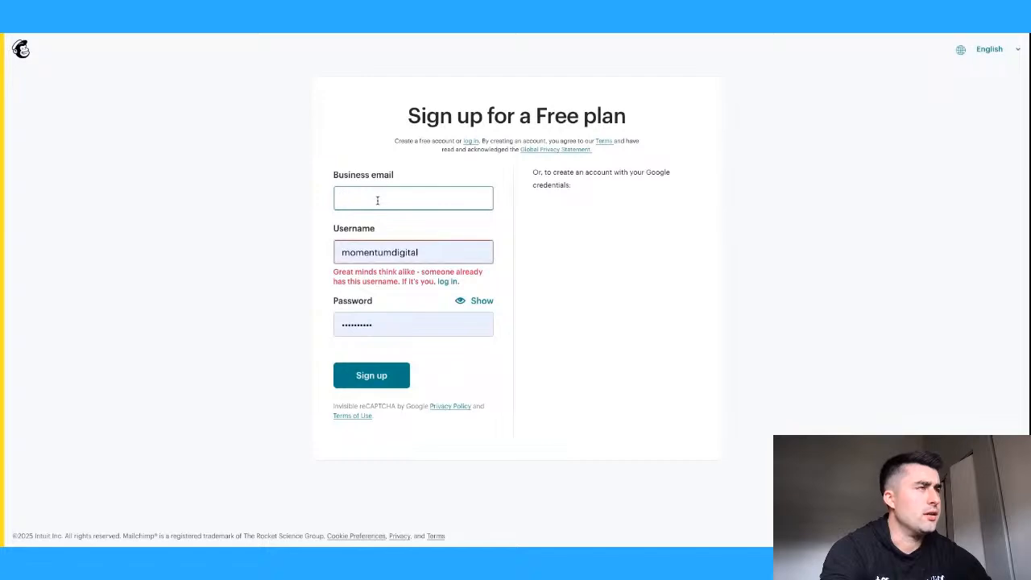
- Clear the taken username and fill Business email and Username with the saved business email
click(427, 252)
double_click(426, 252)
key(BackSpace)
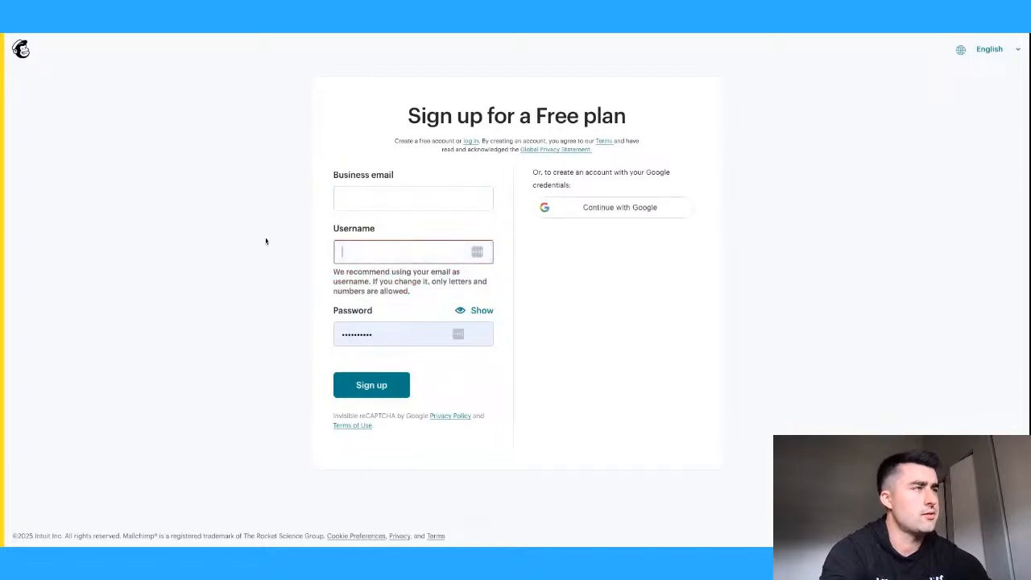
click(386, 205)
text(sean@n)
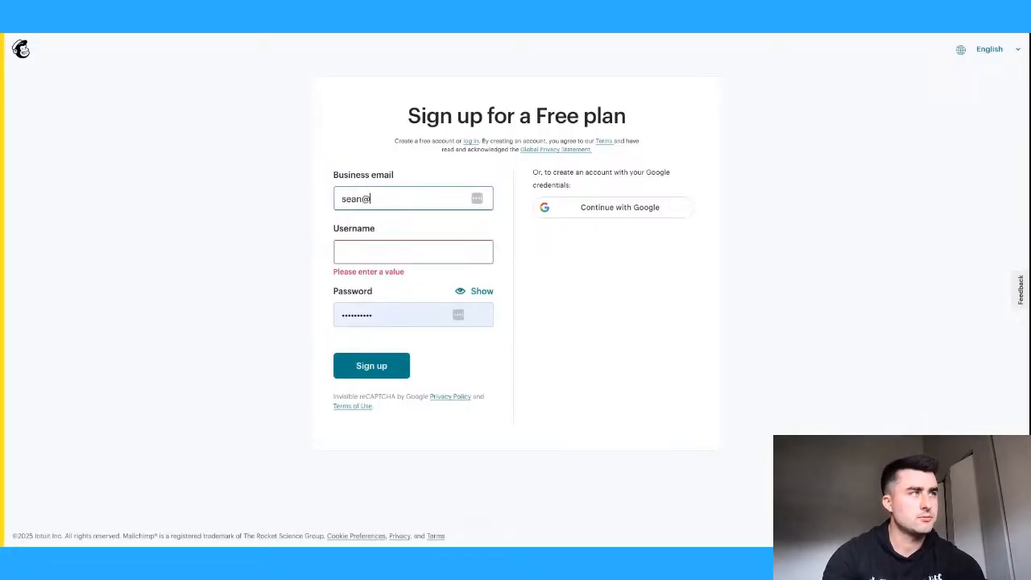
key(BackSpace)
click(392, 219)
click(391, 248)
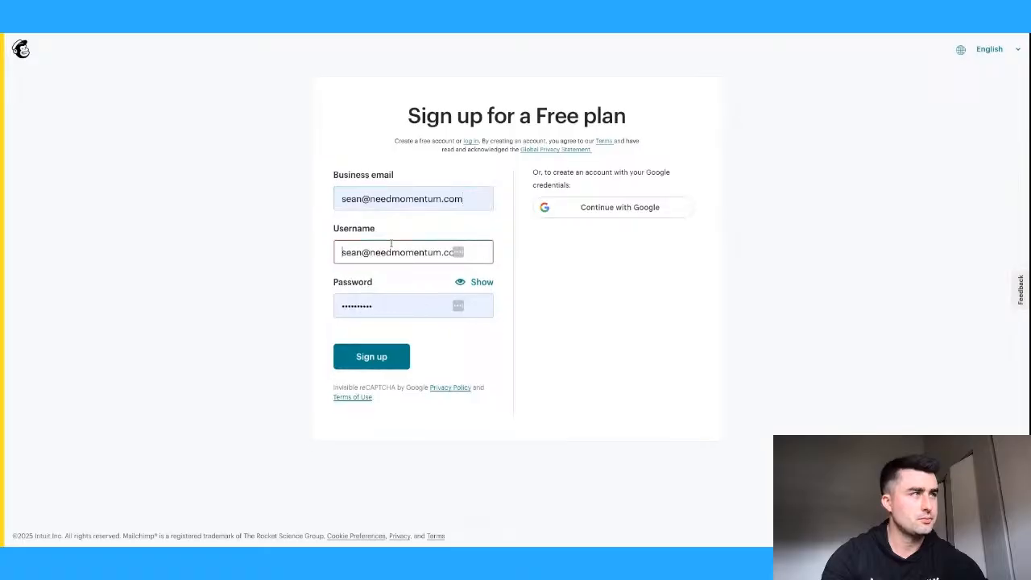
- Enter a new account password and submit the sign-up form
key(Tab)
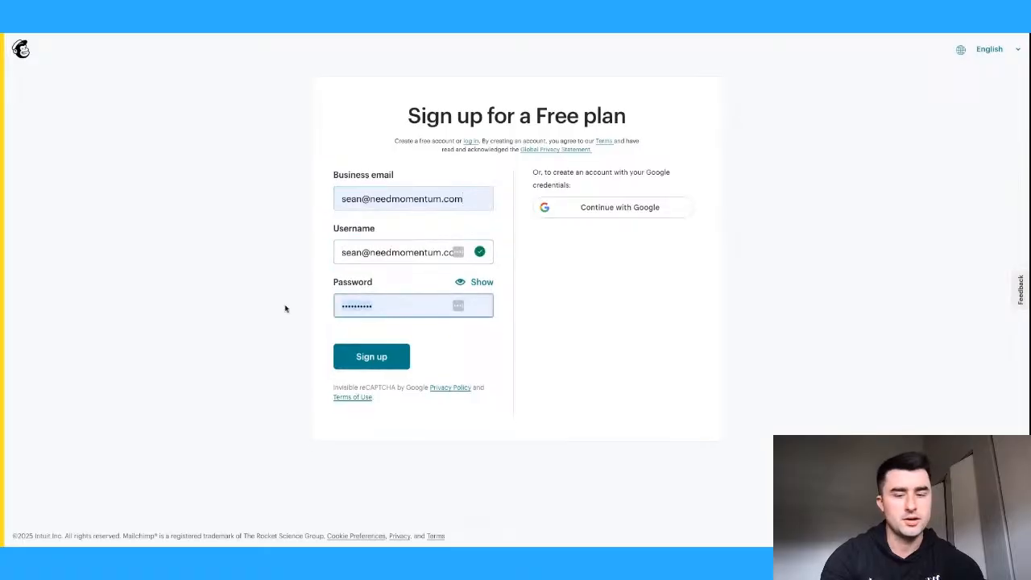
text(•••)
key(BackSpace)
key(BackSpace)
key(BackSpace)
key(BackSpace)
text(•••••••••)
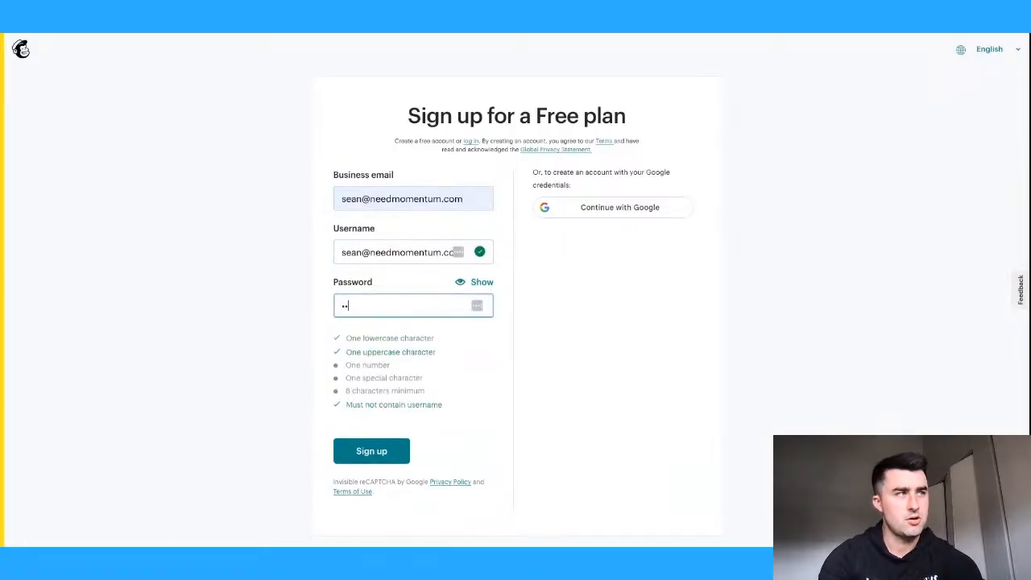
text(•)
key(Return)
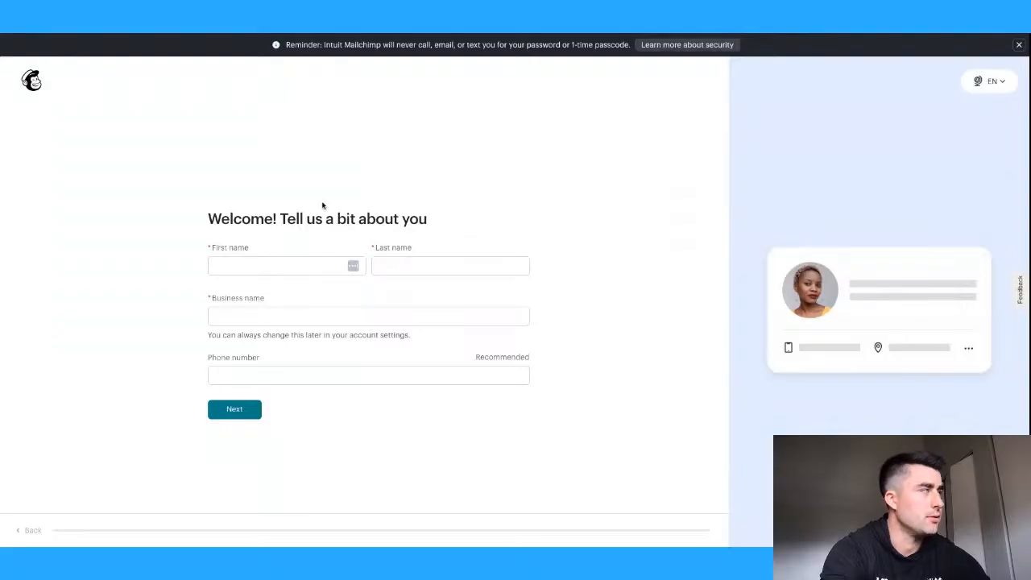
- Fill in first and last name, business name 'TEST' and phone number with consent, then continue
scroll(275, 259, down, 1)
click(246, 242)
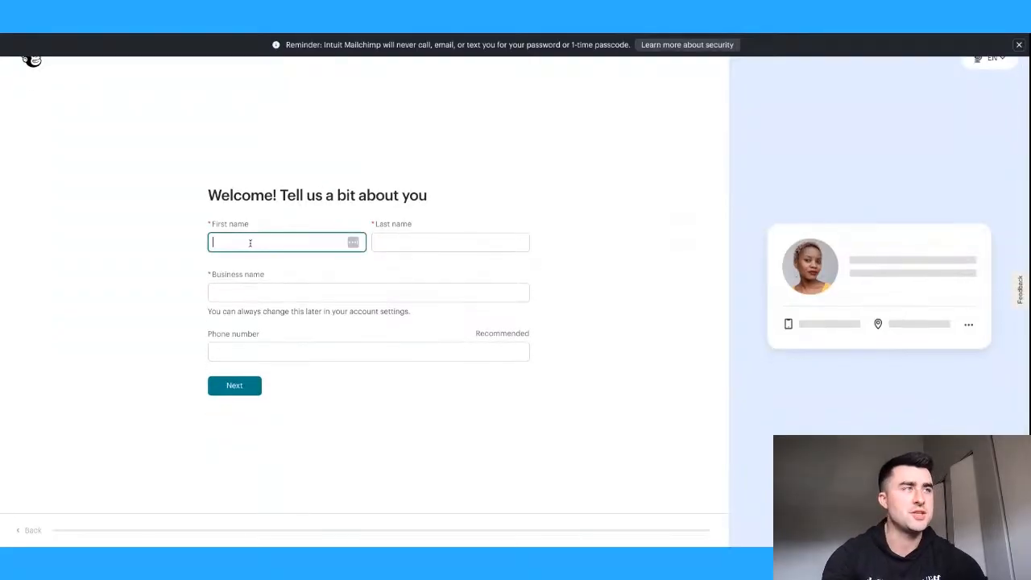
click(404, 240)
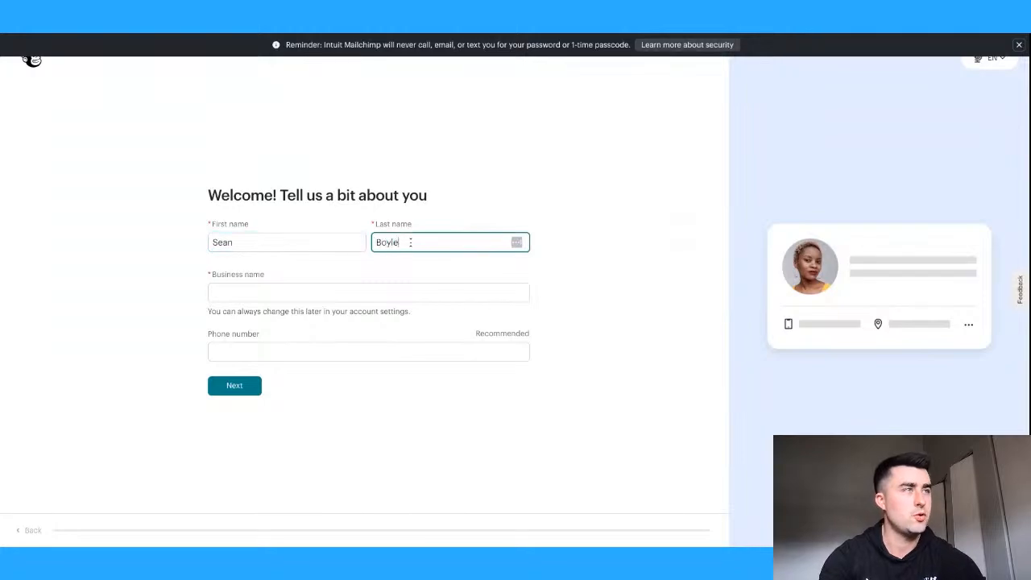
click(275, 298)
text(TEST)
click(262, 351)
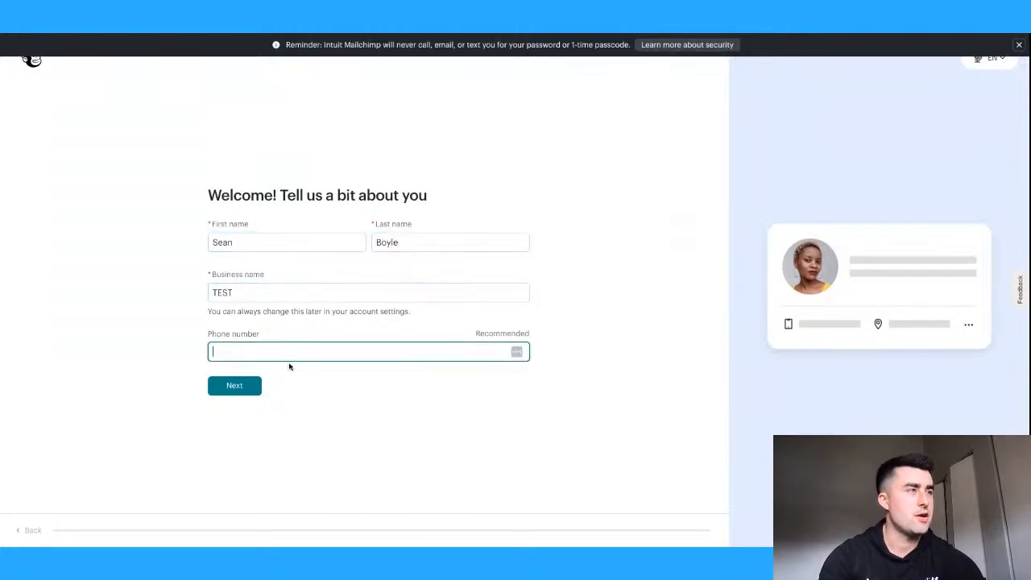
click(214, 350)
click(237, 408)
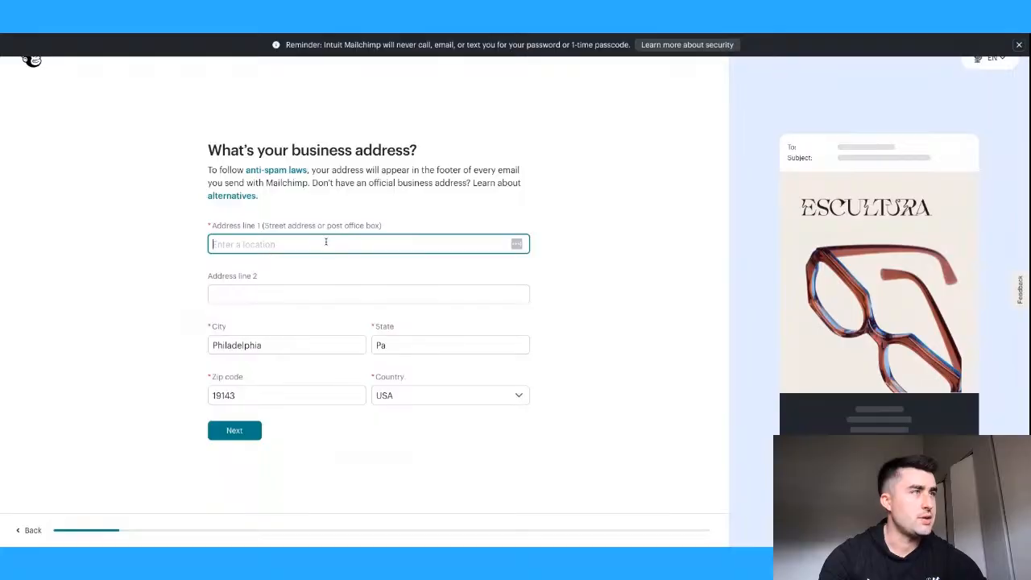
- Enter the business street address, pick the suggested match, and submit it
text(123 Pine)
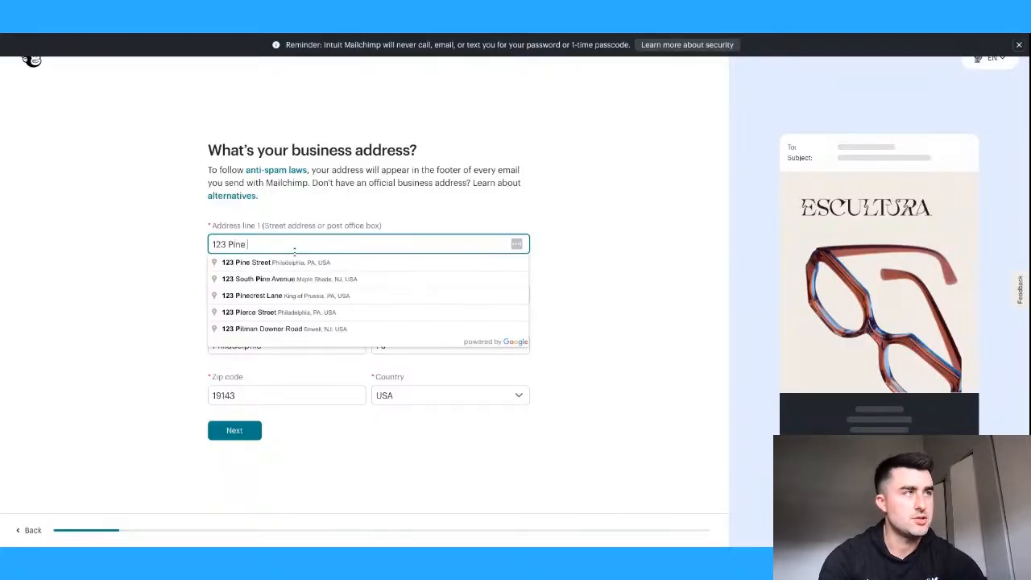
click(292, 264)
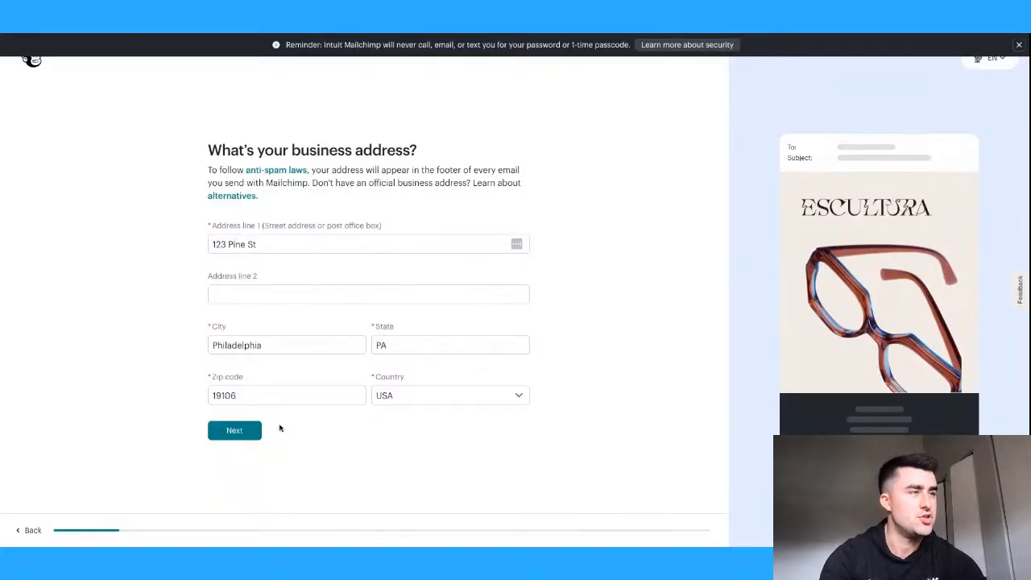
click(242, 439)
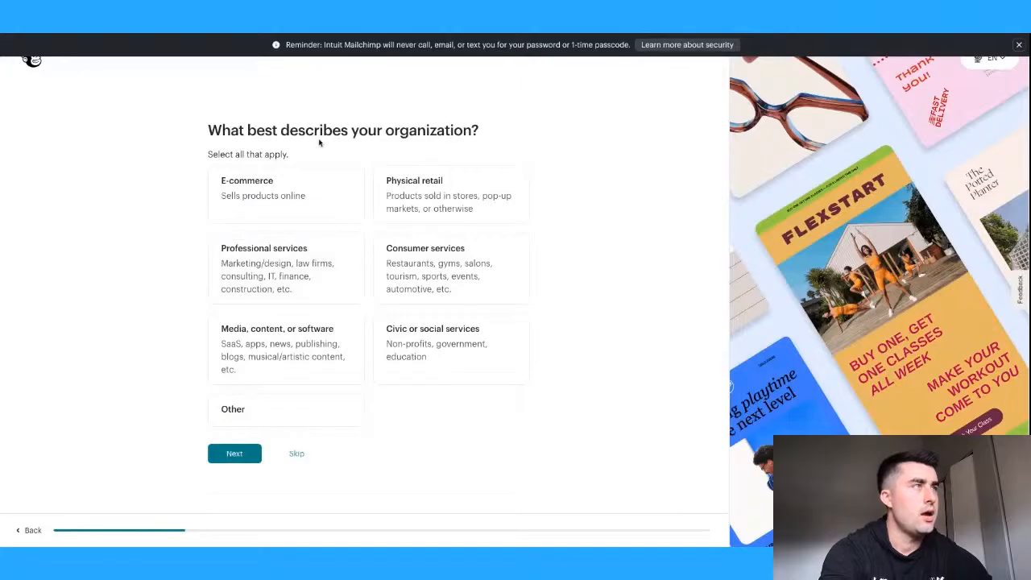
- Describe the organization as Professional services
drag(207, 131, 537, 131)
click(538, 133)
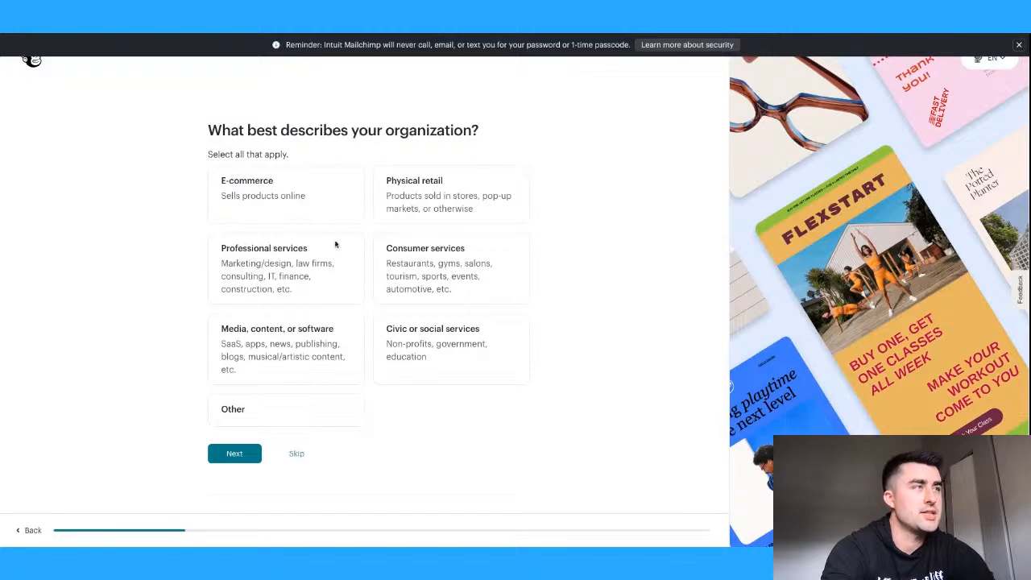
click(329, 291)
click(238, 457)
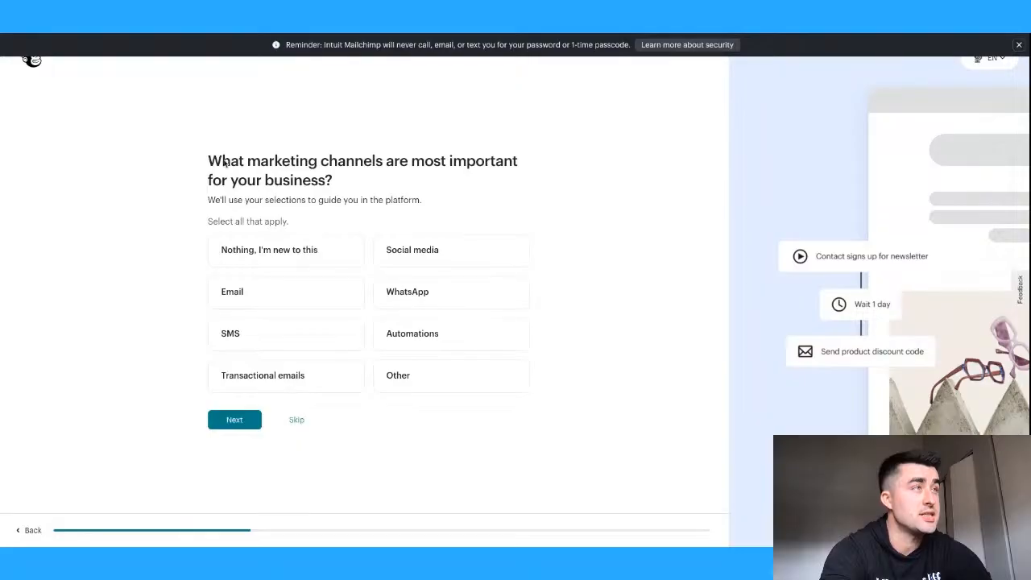
- Choose Email as the key marketing channel and Gmail, Outlook, or Direct Messaging as current tools
drag(207, 158, 337, 182)
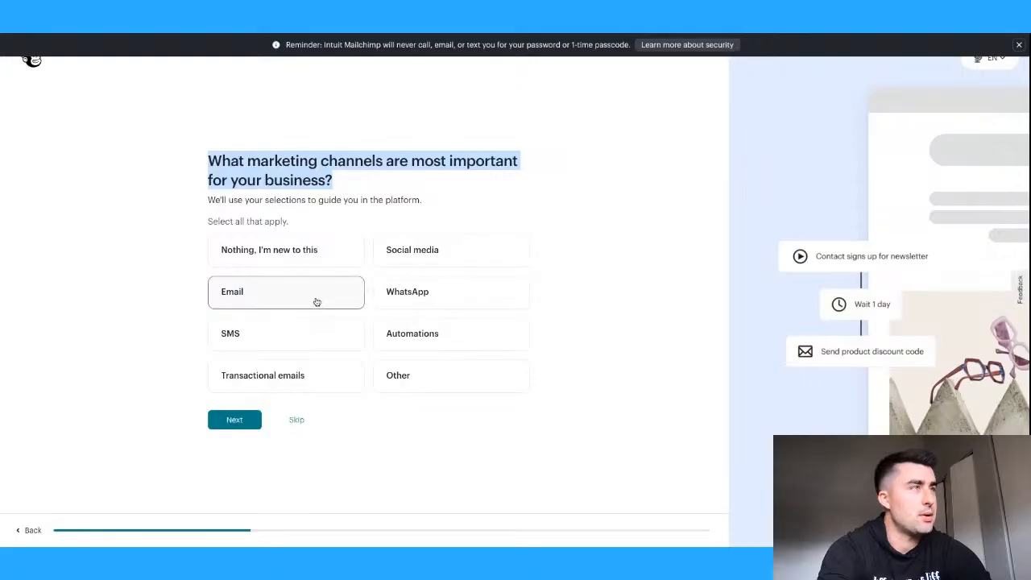
click(392, 179)
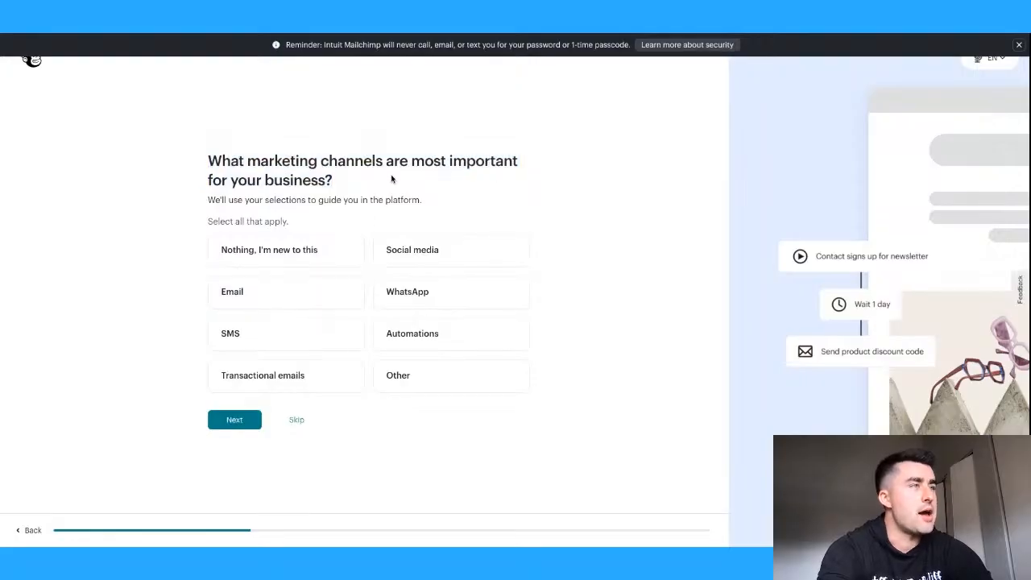
click(276, 302)
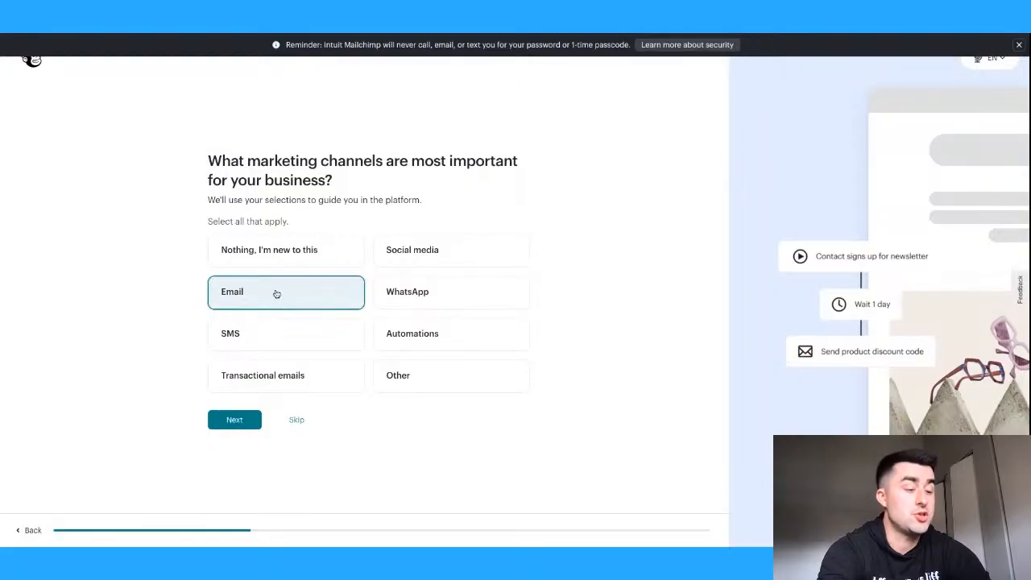
click(241, 425)
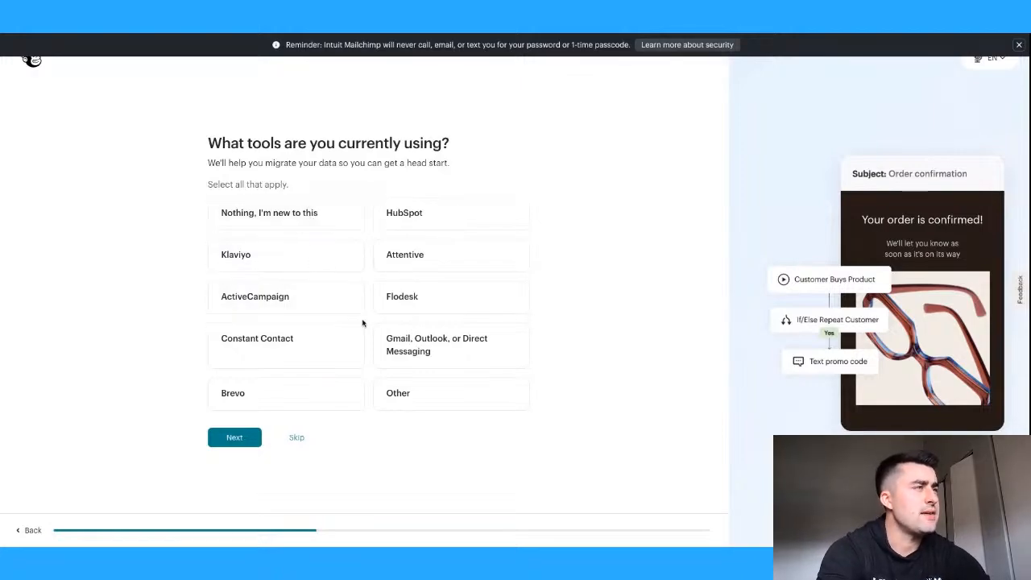
click(459, 348)
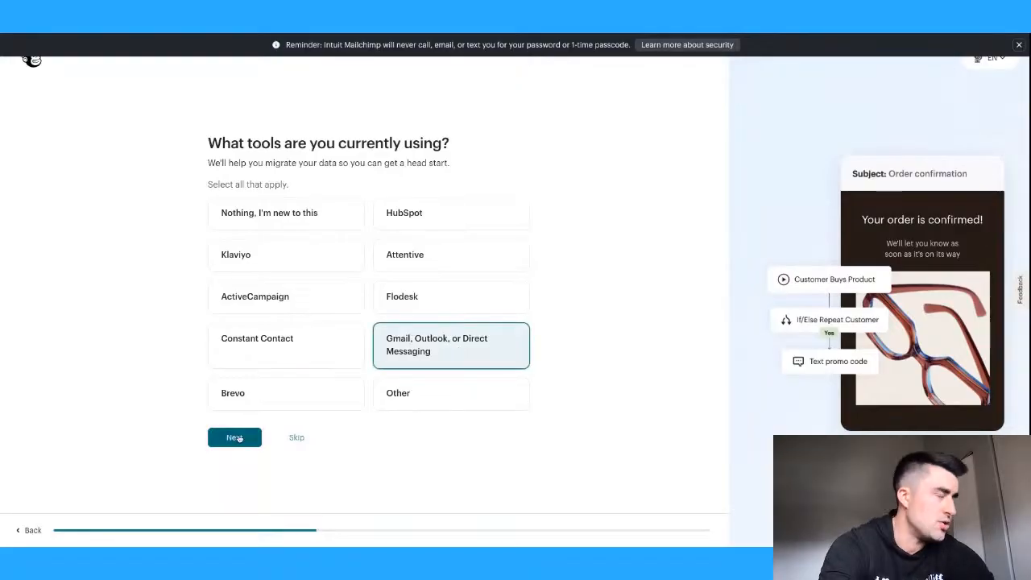
click(238, 437)
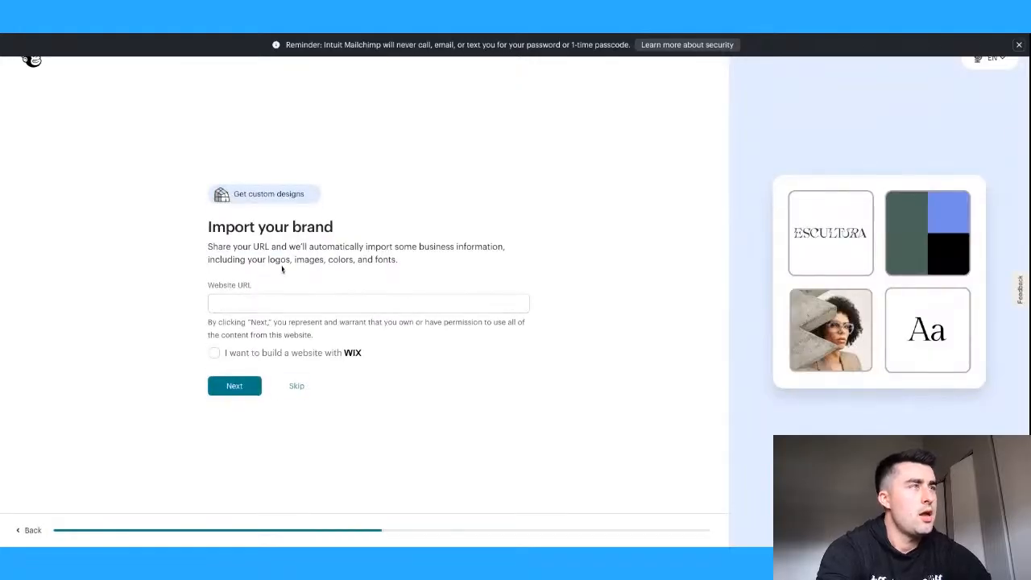
- Skip brand import and set the industry to Accounting, Tax Preparation, Bookkeeping, and Payroll Services
click(297, 386)
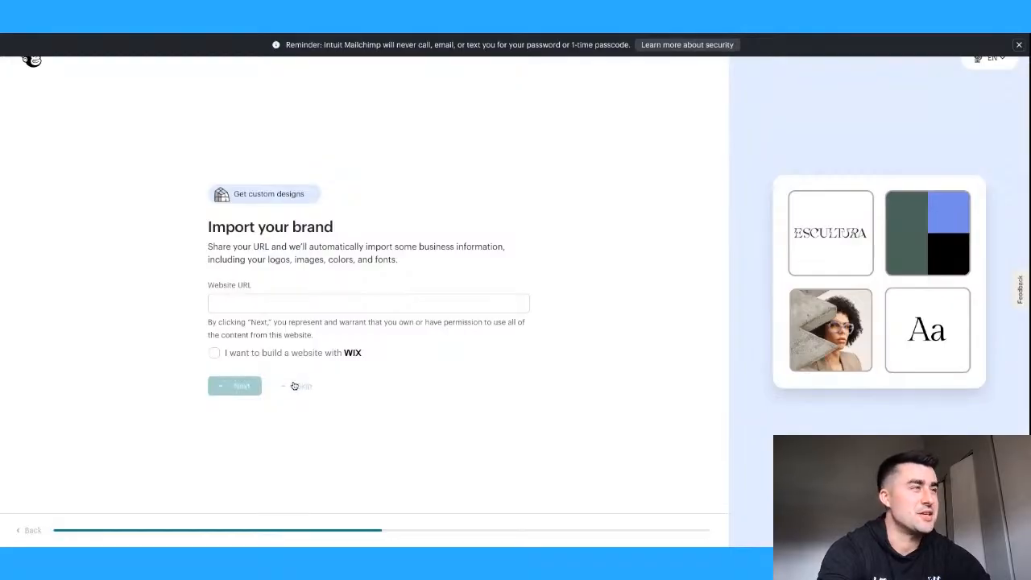
click(261, 314)
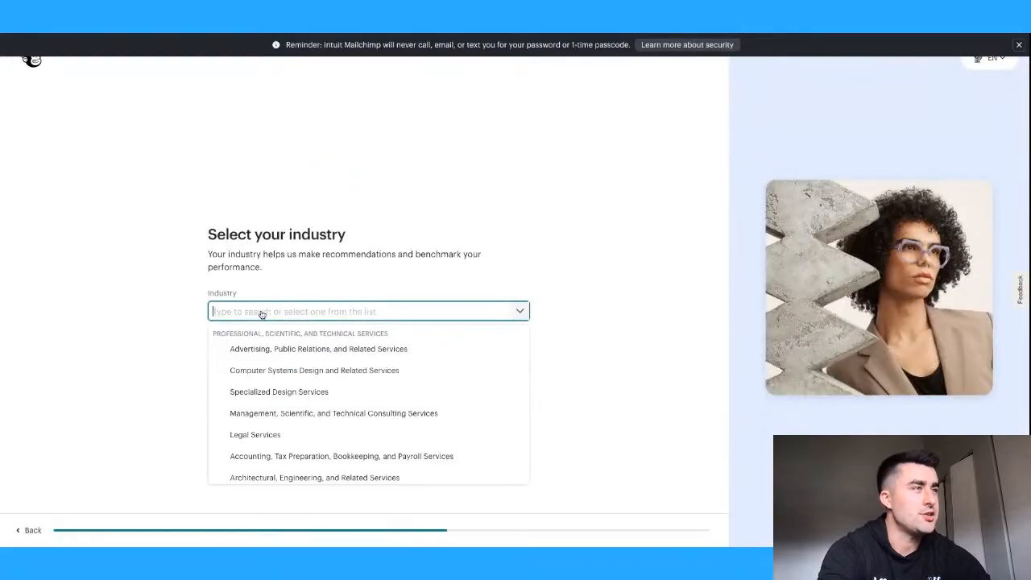
scroll(292, 382, down, 3)
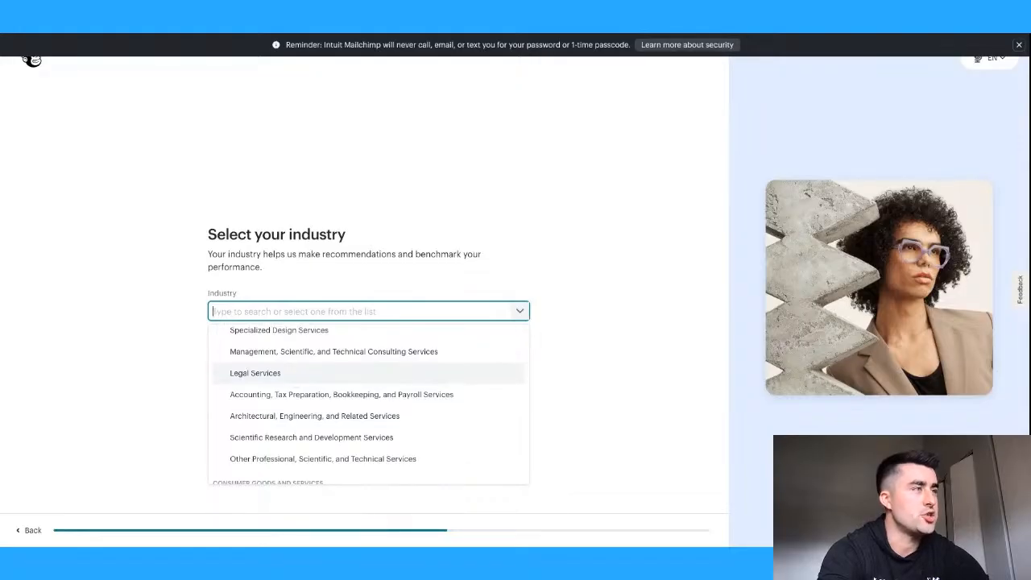
click(297, 395)
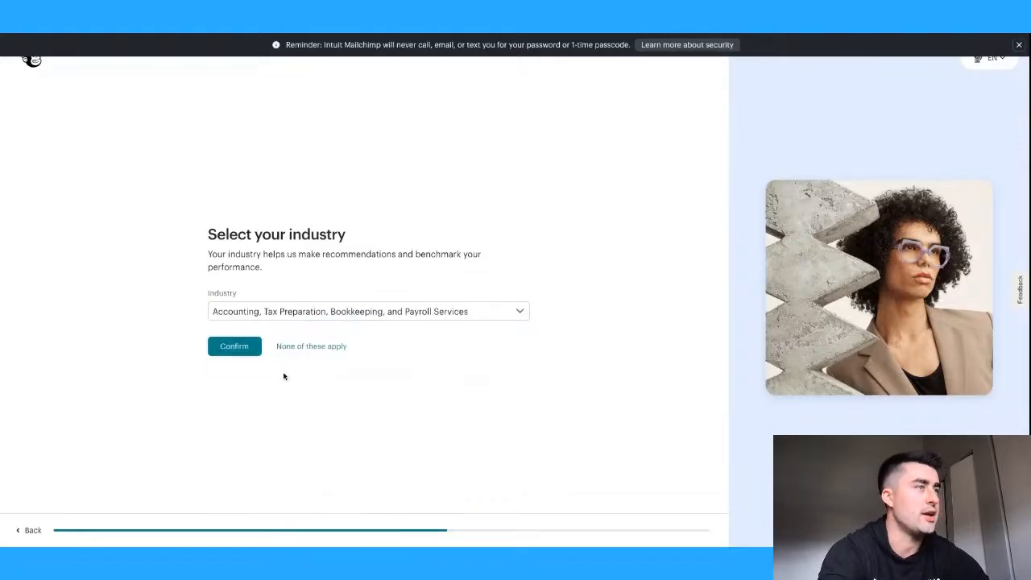
click(241, 351)
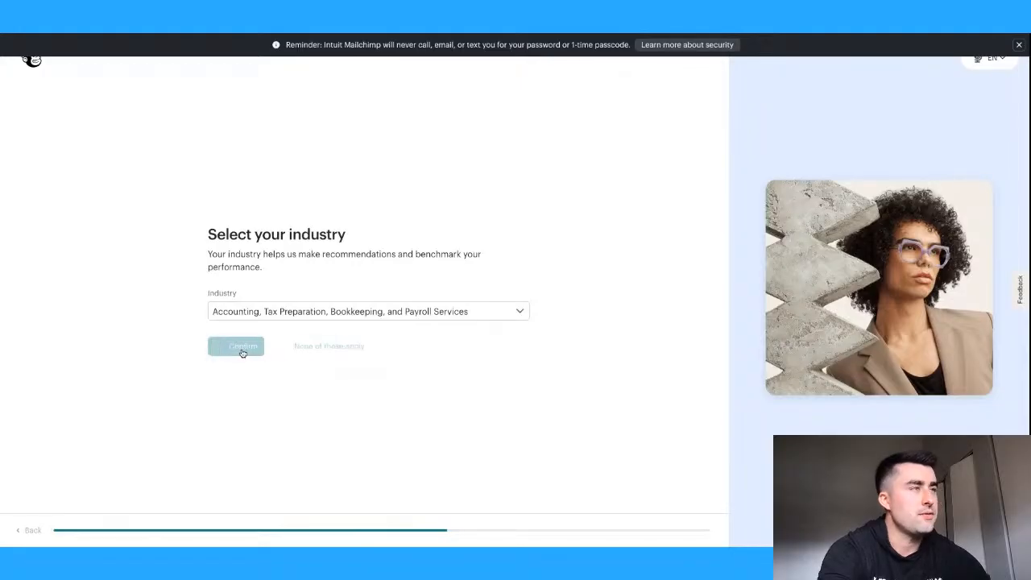
- Set the contact count to 0 - 500 and continue
click(298, 306)
scroll(299, 371, down, 2)
scroll(299, 371, up, 2)
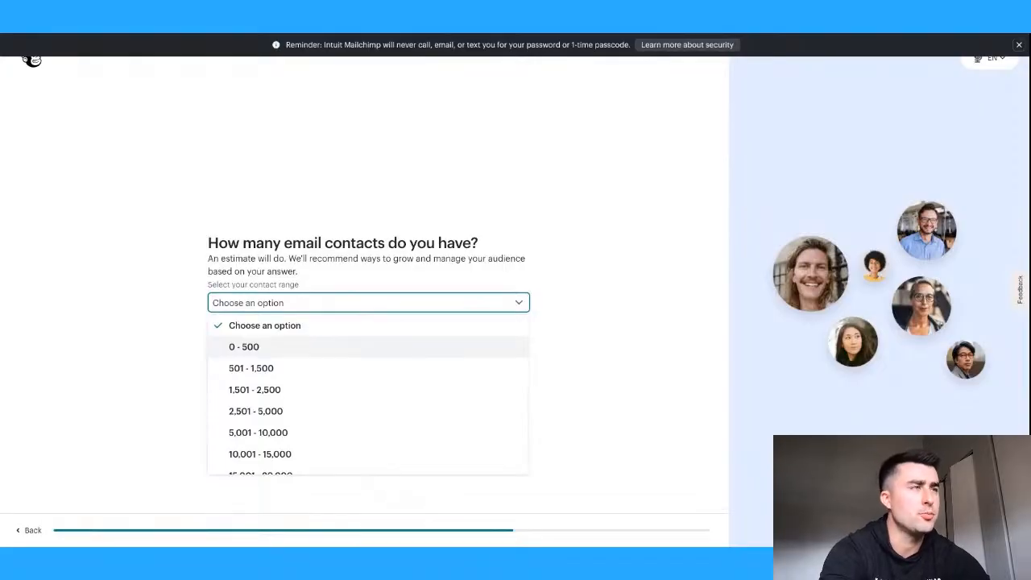
click(244, 346)
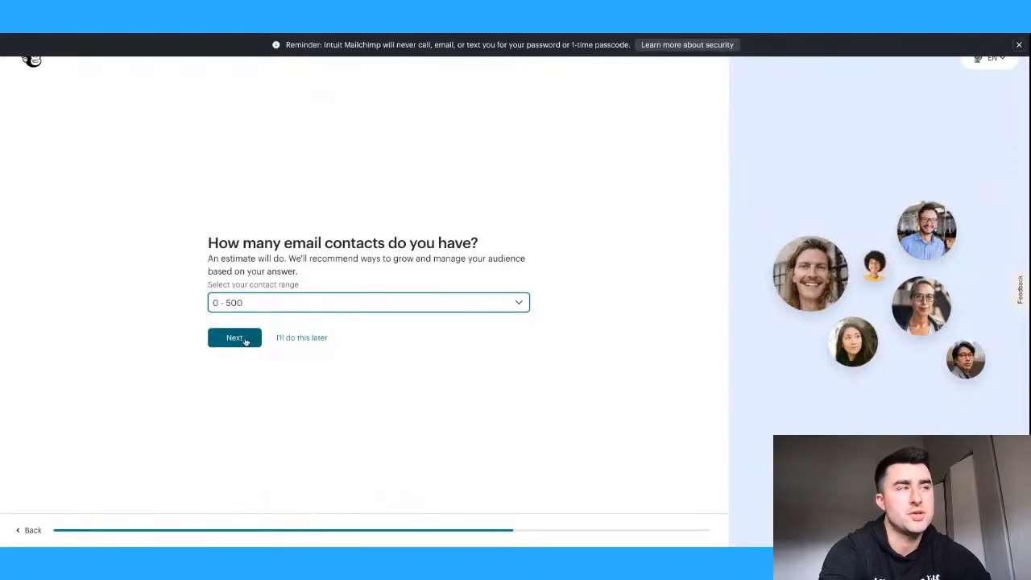
click(245, 339)
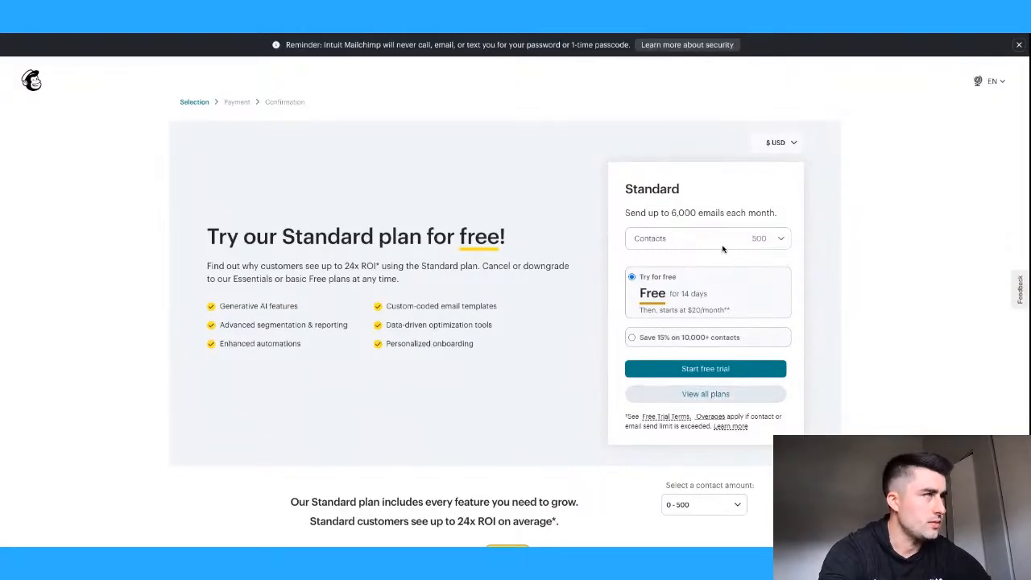
- Skip the Standard plan trial and choose Continue Free under the Free plan
scroll(574, 316, down, 5)
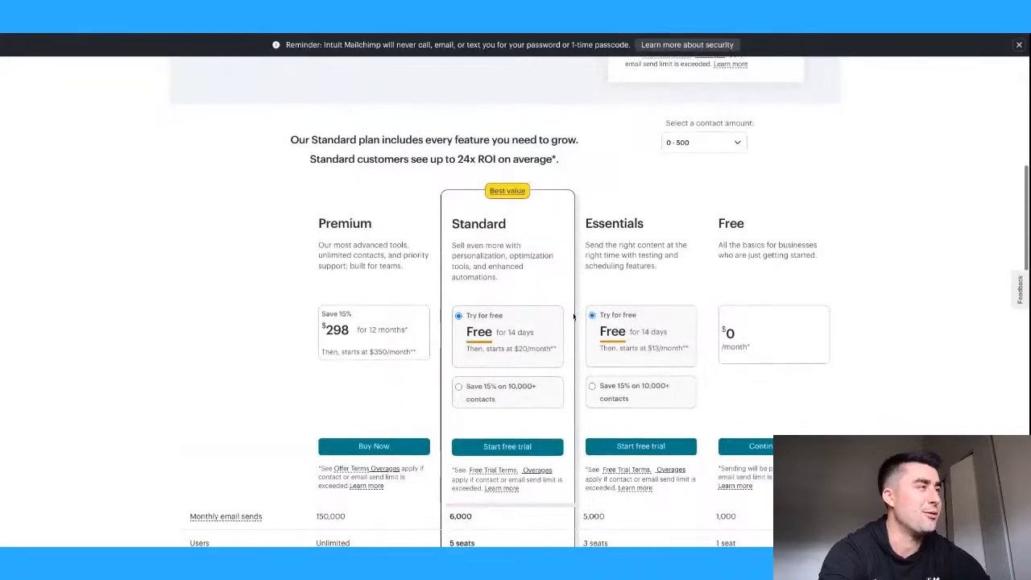
scroll(812, 292, down, 1)
scroll(812, 292, down, 1)
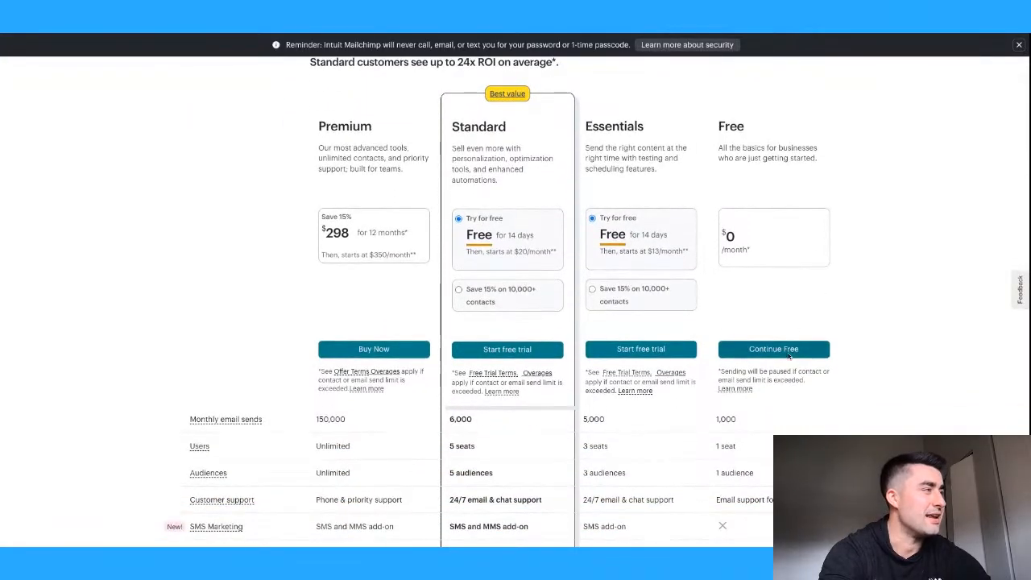
click(783, 353)
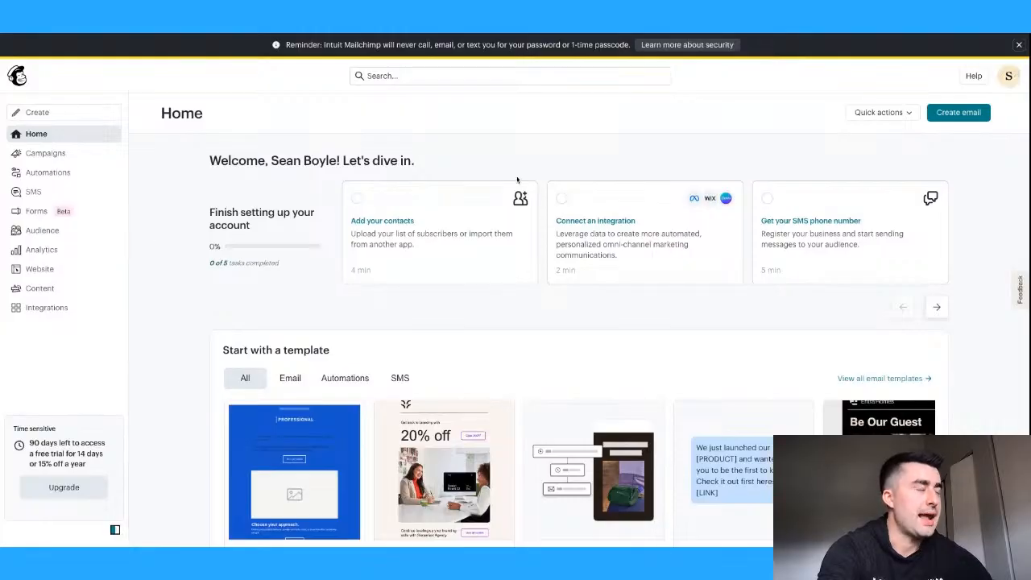
- Browse the Home page's starter templates and popup forms, then go to Campaigns
scroll(978, 217, down, 3)
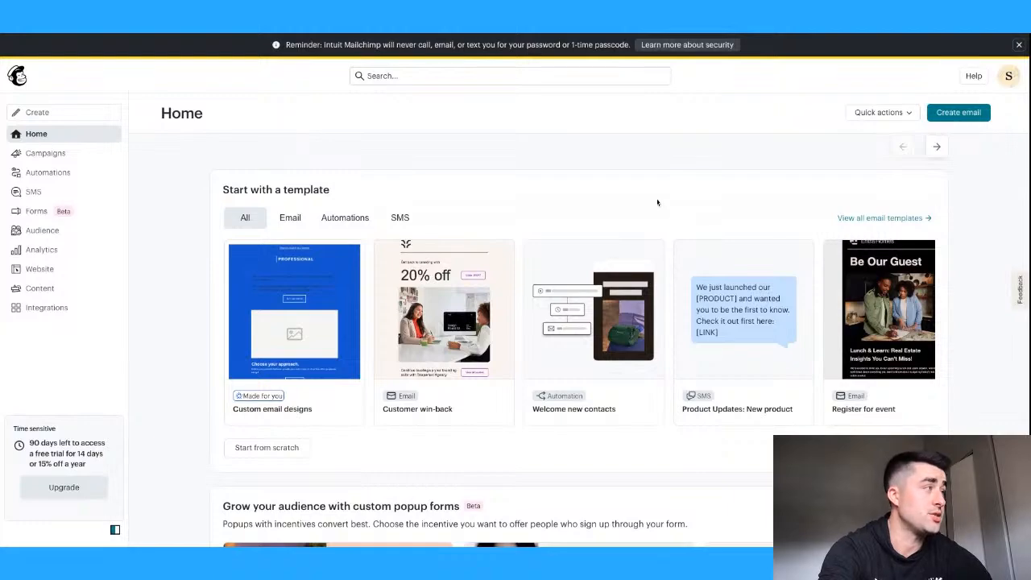
scroll(658, 202, down, 2)
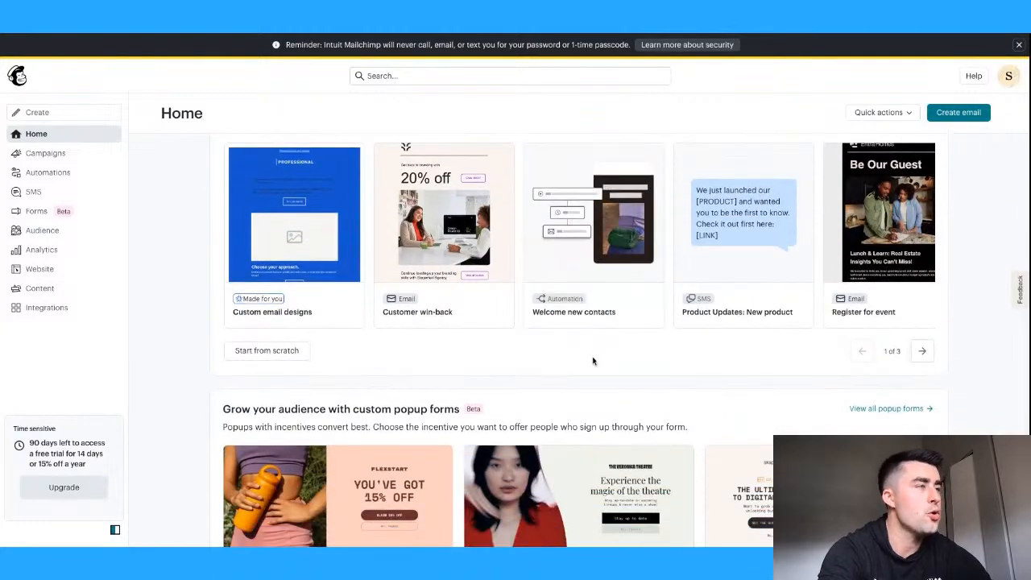
scroll(593, 361, down, 2)
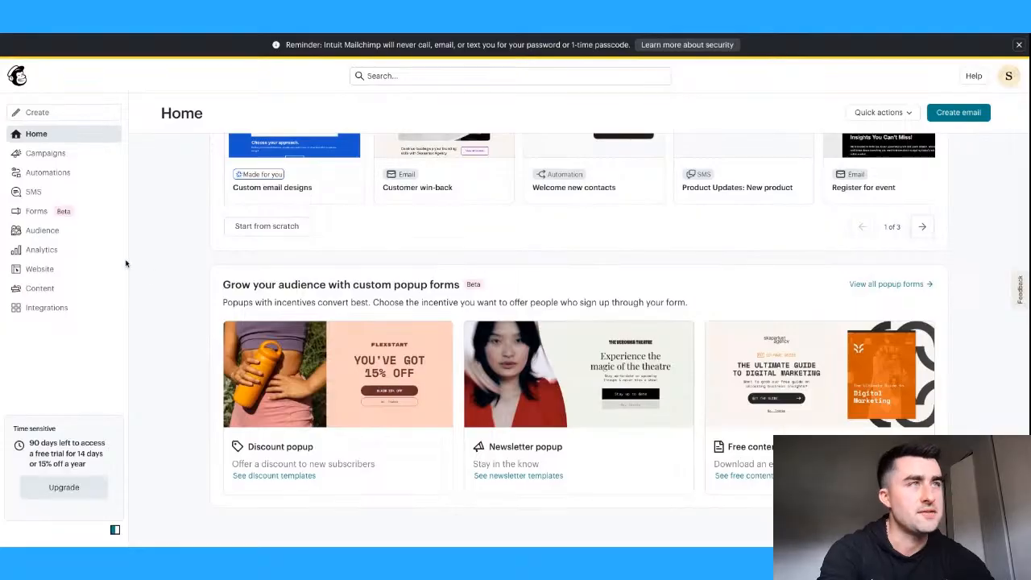
click(70, 153)
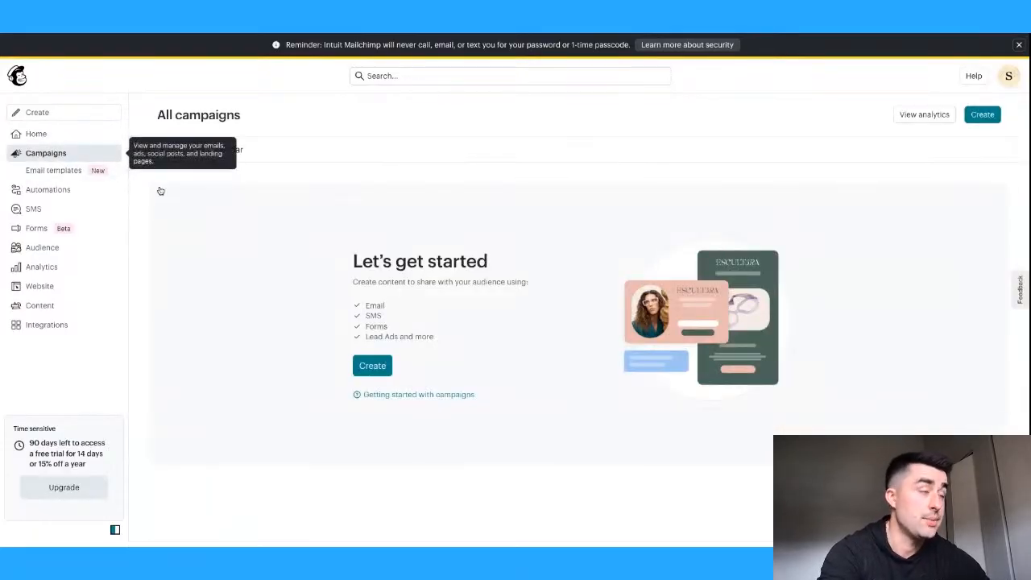
- Create a new email, decline the feedback survey, and apply the Minimal basic layout
click(371, 366)
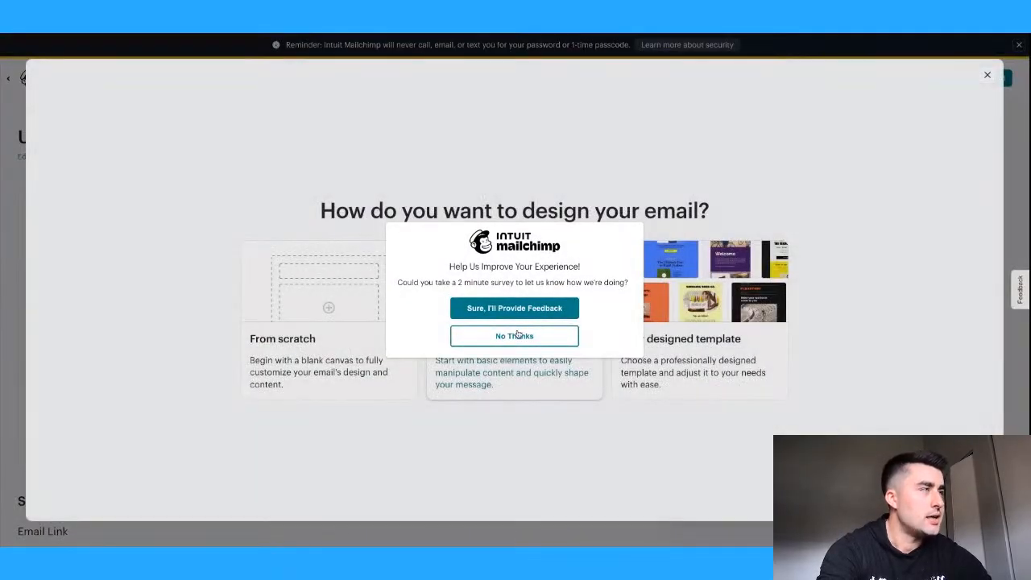
click(514, 338)
click(515, 340)
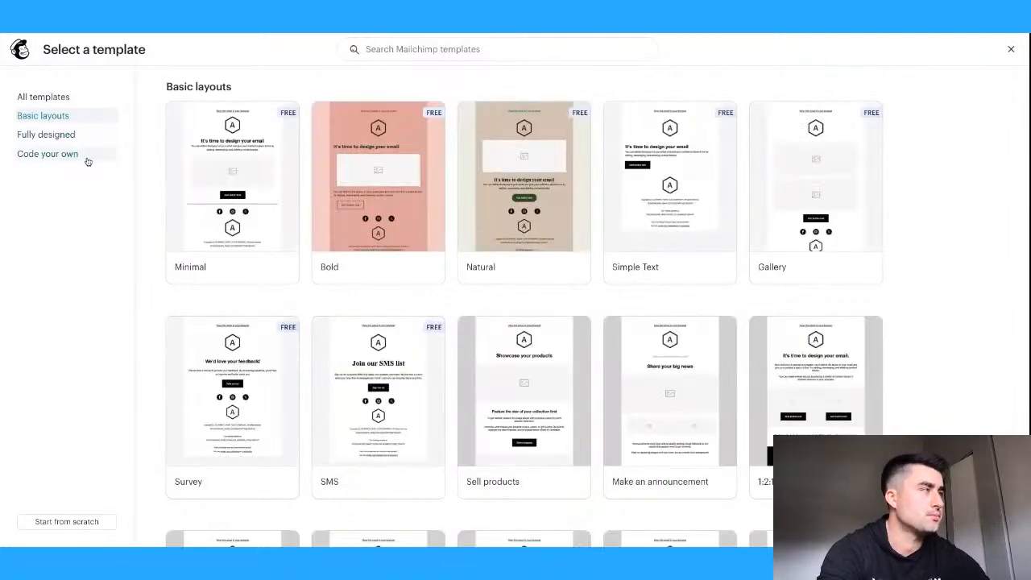
scroll(553, 301, down, 1)
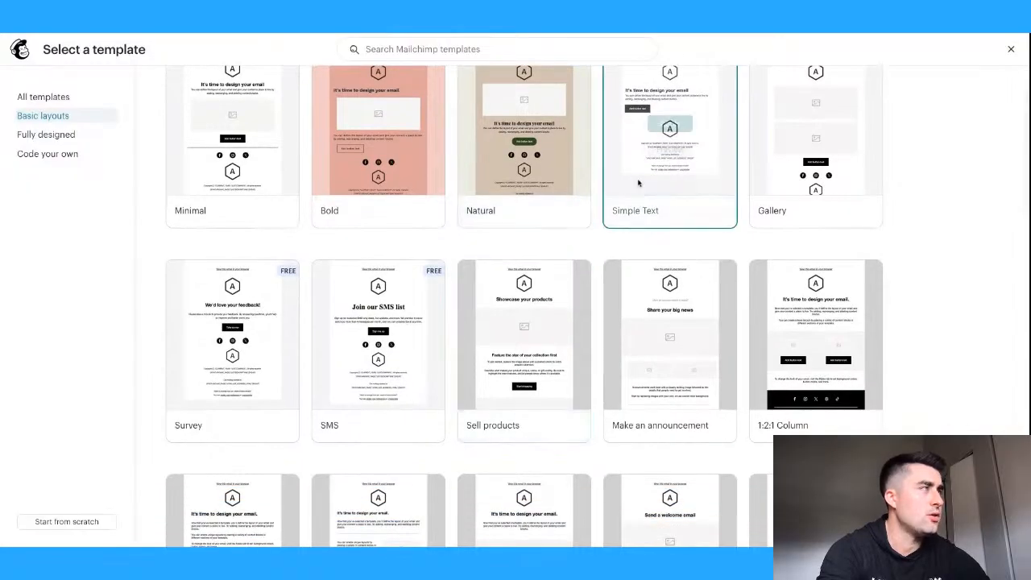
scroll(511, 258, up, 1)
mouse_move(248, 218)
click(233, 180)
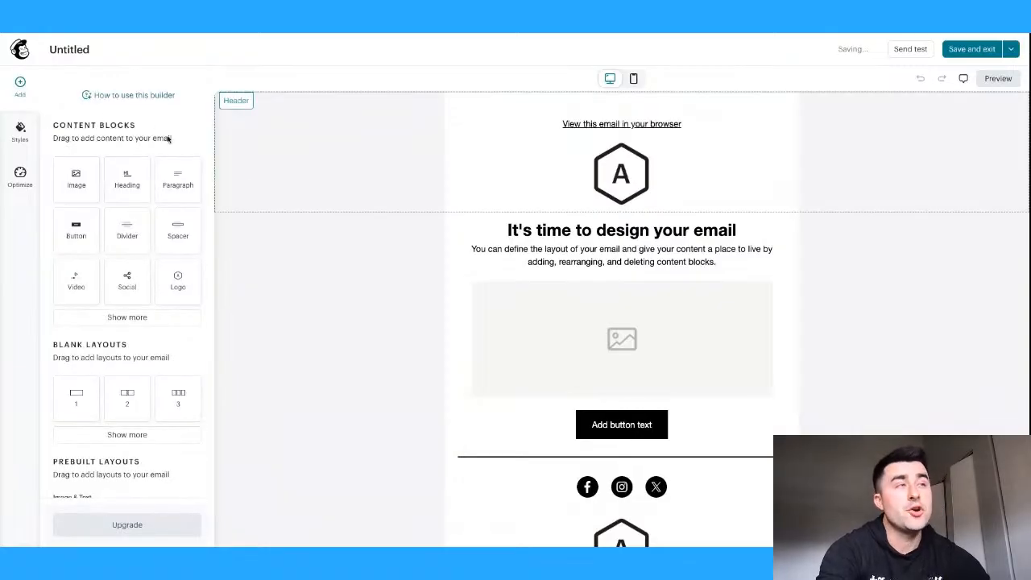
scroll(161, 278, down, 1)
scroll(93, 224, down, 3)
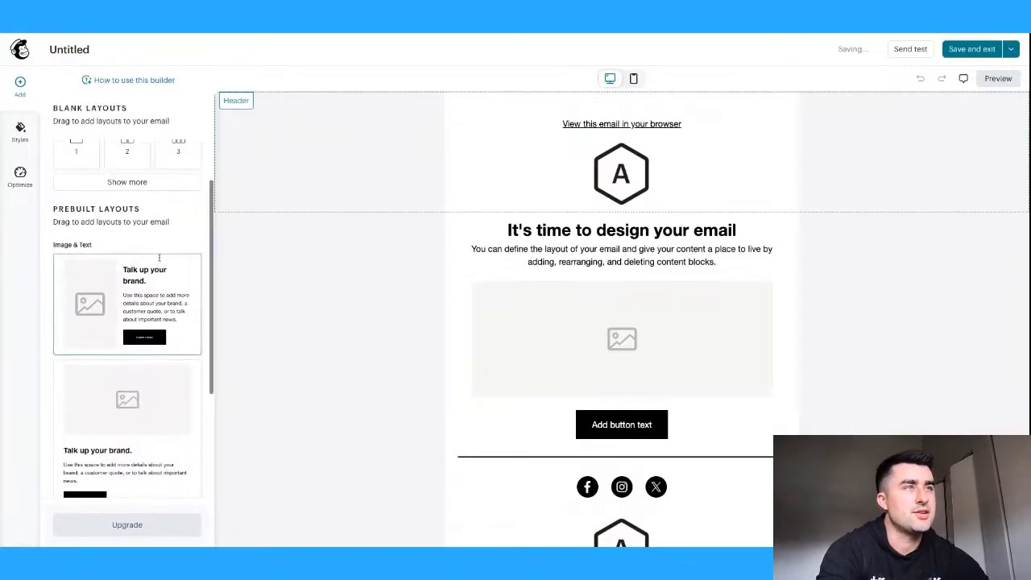
scroll(153, 292, down, 5)
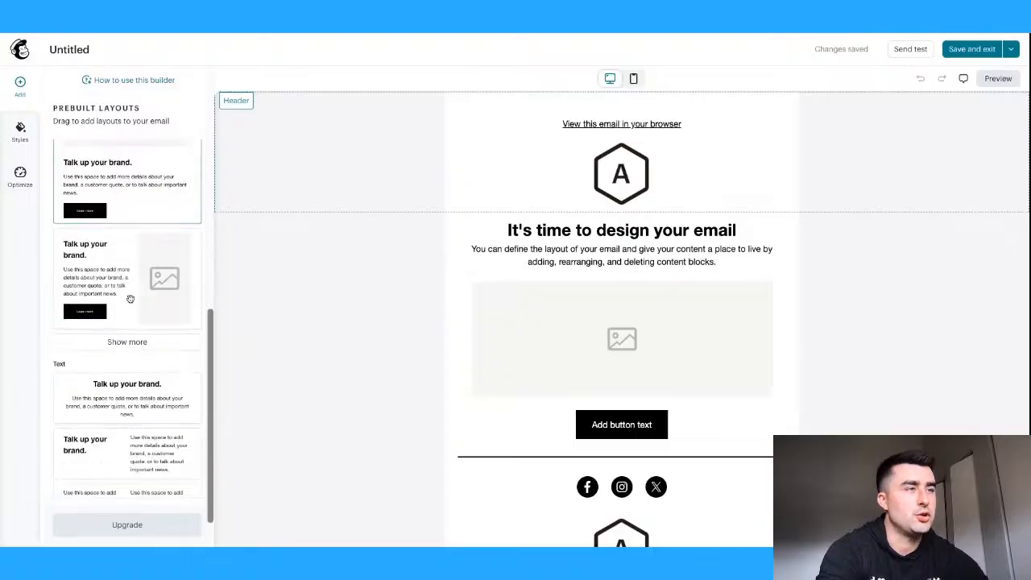
scroll(886, 198, down, 1)
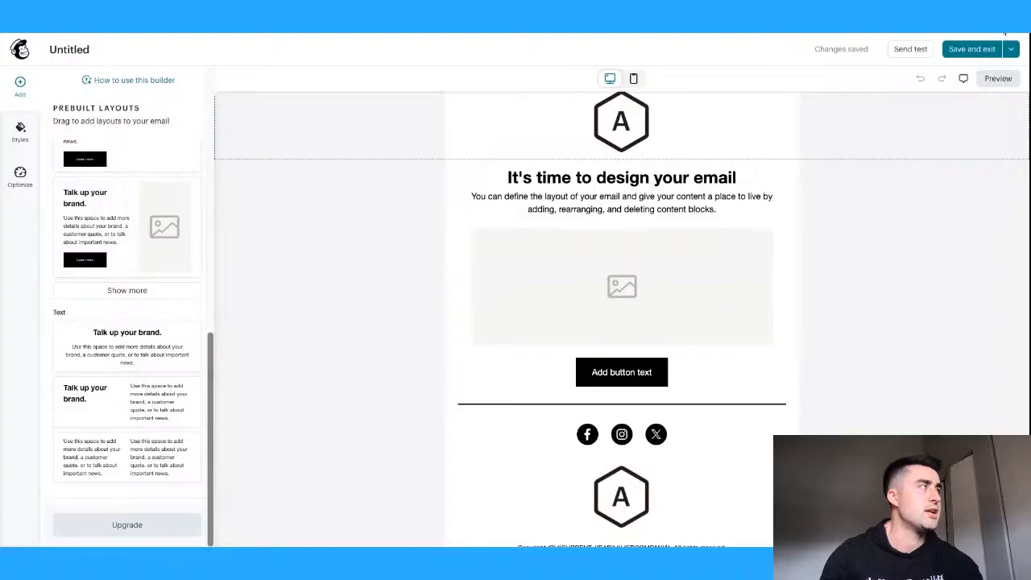
key(super+t)
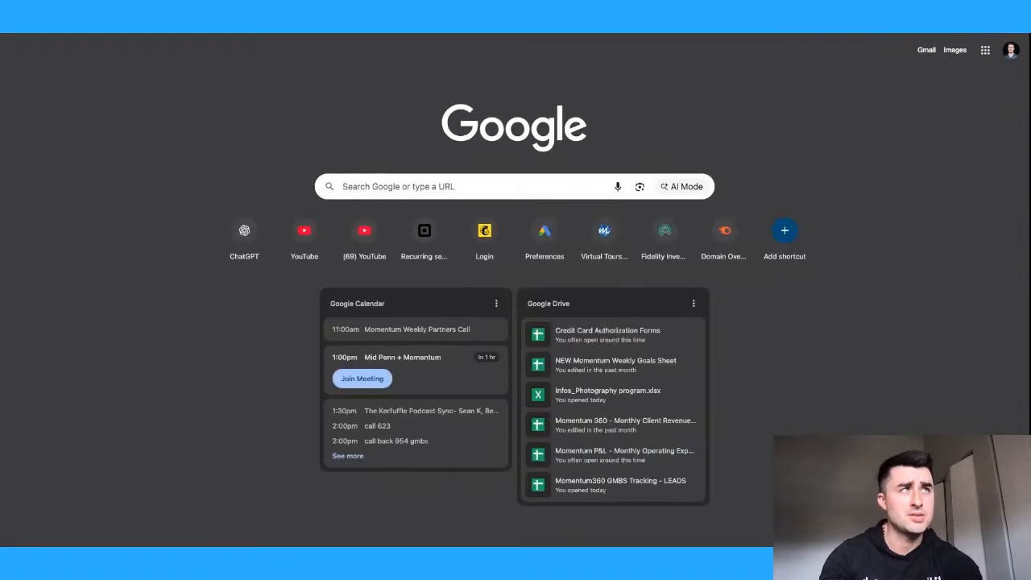
- Search Google for 'leadsgorilla' and scroll the results down to the D7 Lead Finder listing
text(leadsgorilla)
key(Return)
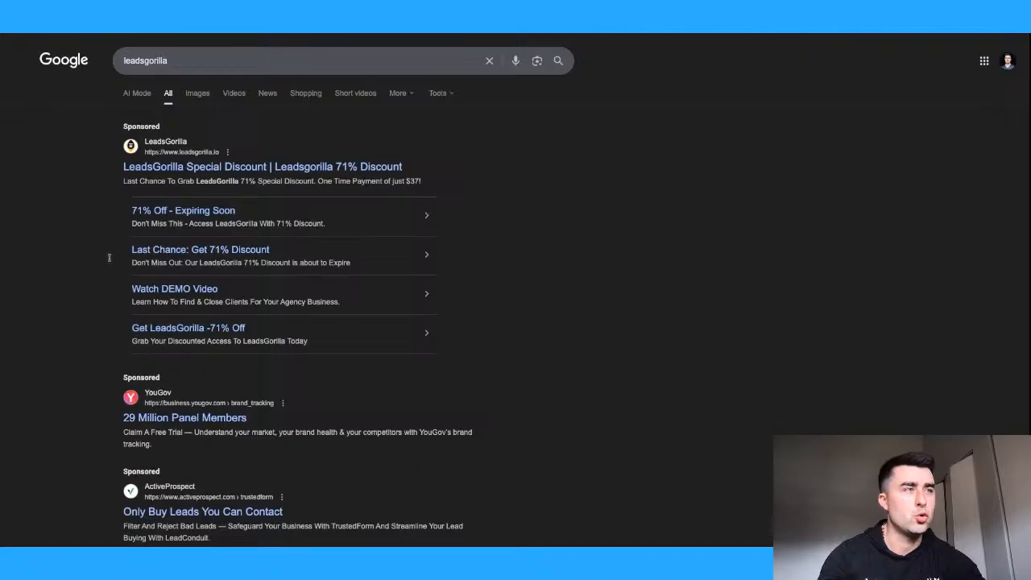
scroll(75, 320, down, 3)
scroll(75, 321, down, 1)
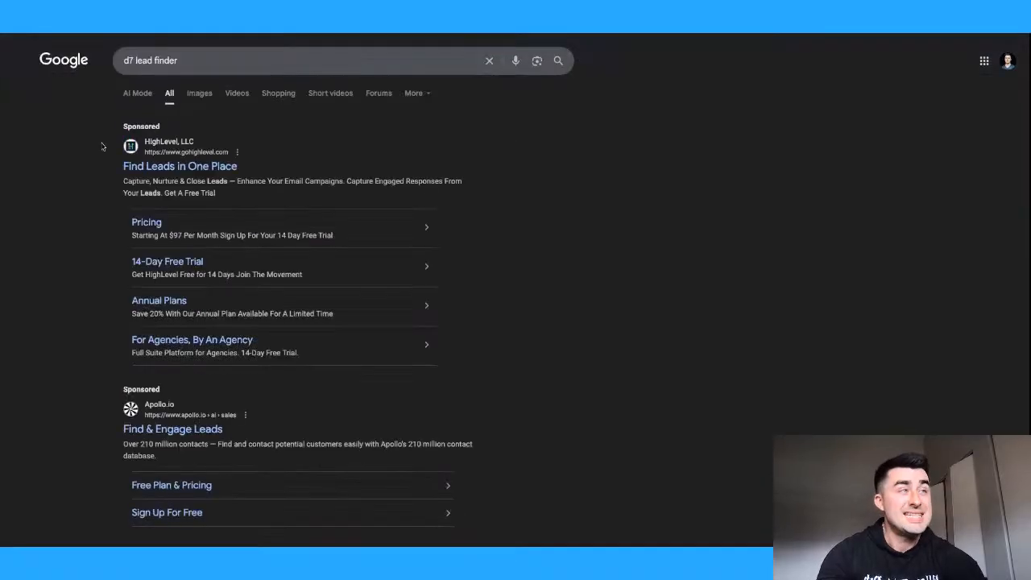
scroll(54, 298, down, 5)
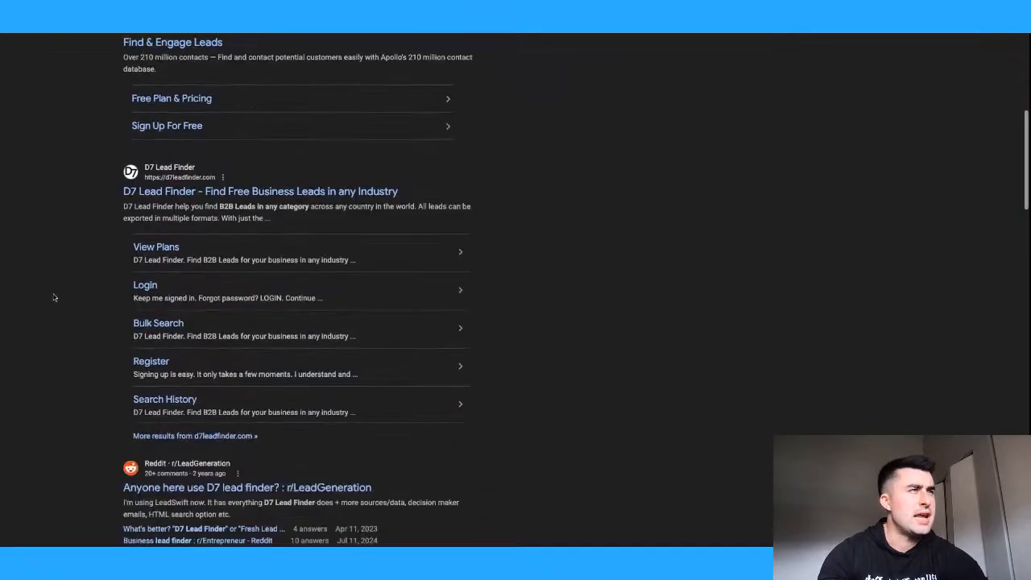
- Open the D7 Lead Finder site from the results and close its cookie notice
click(295, 193)
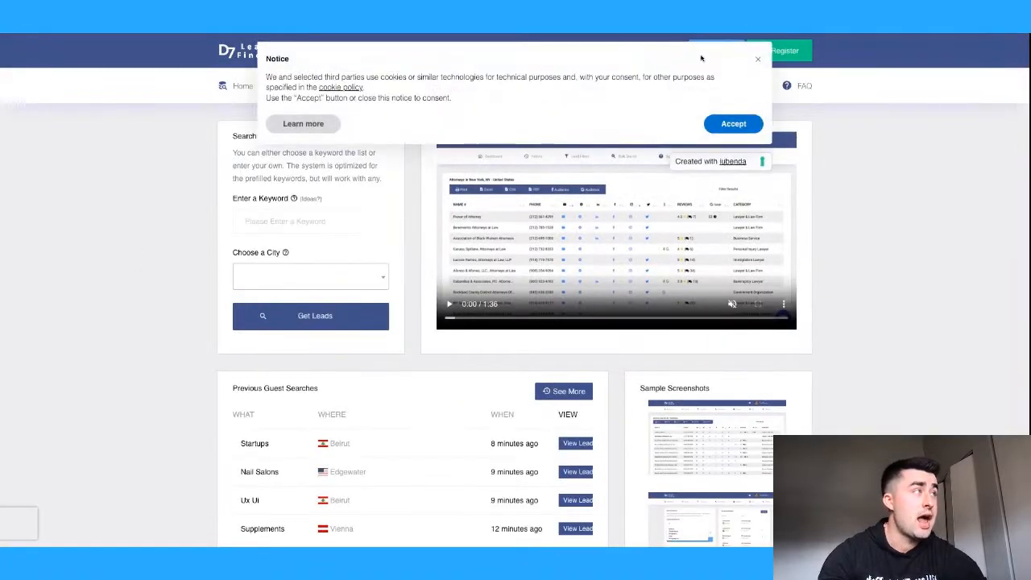
click(758, 59)
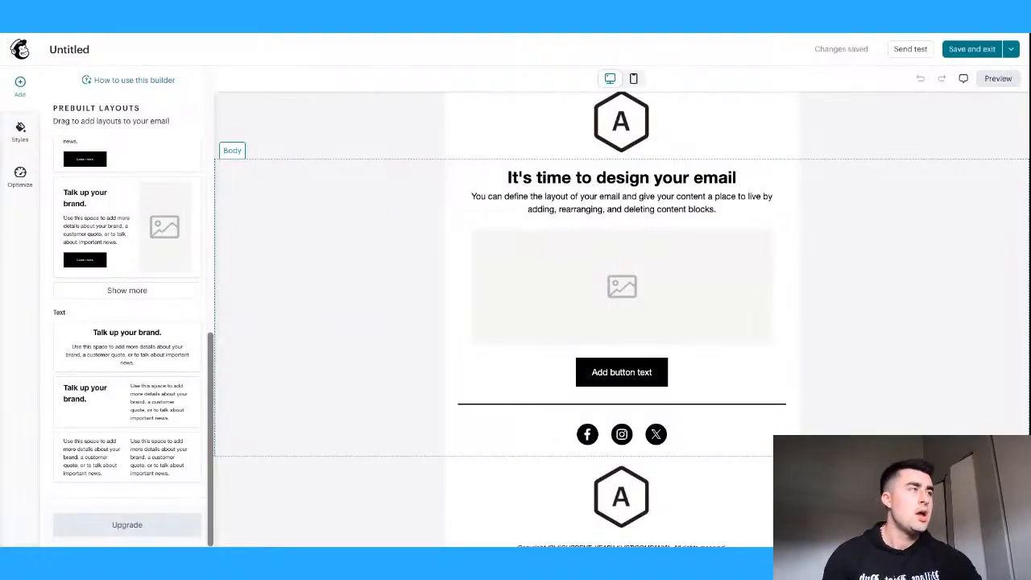
- Delete the empty image placeholder block so the button sits right under the intro text
scroll(388, 282, up, 1)
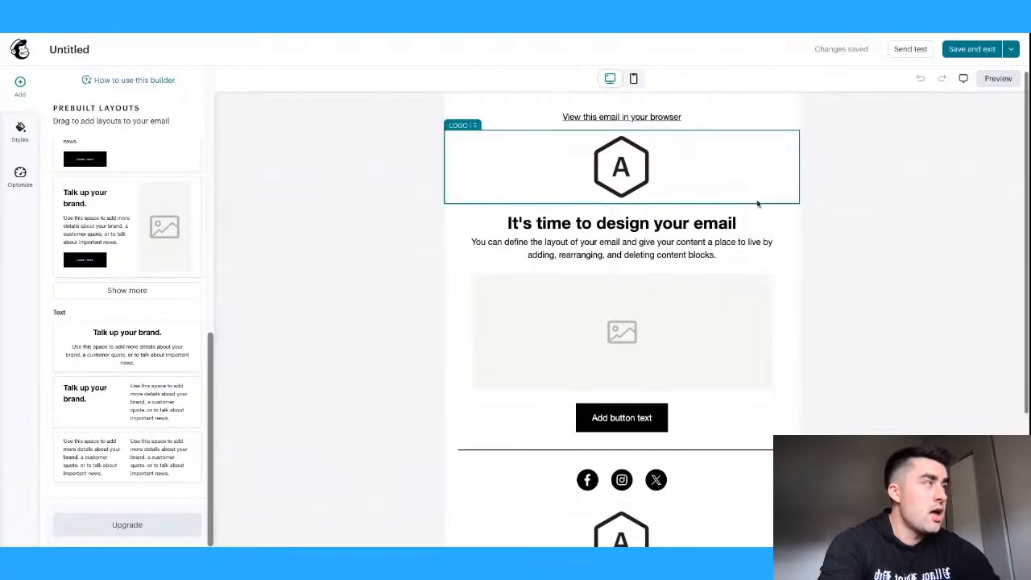
scroll(868, 252, down, 1)
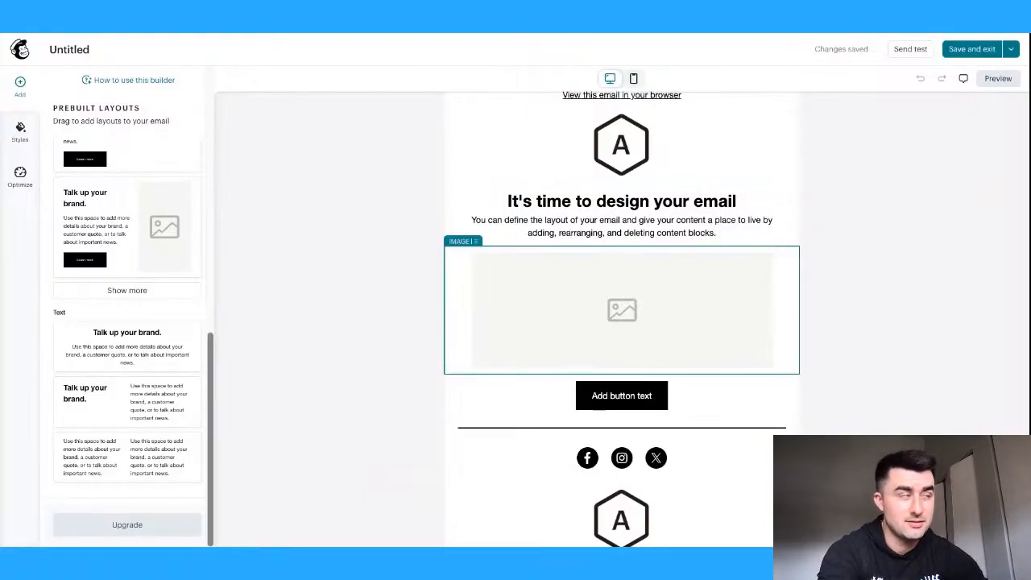
click(677, 312)
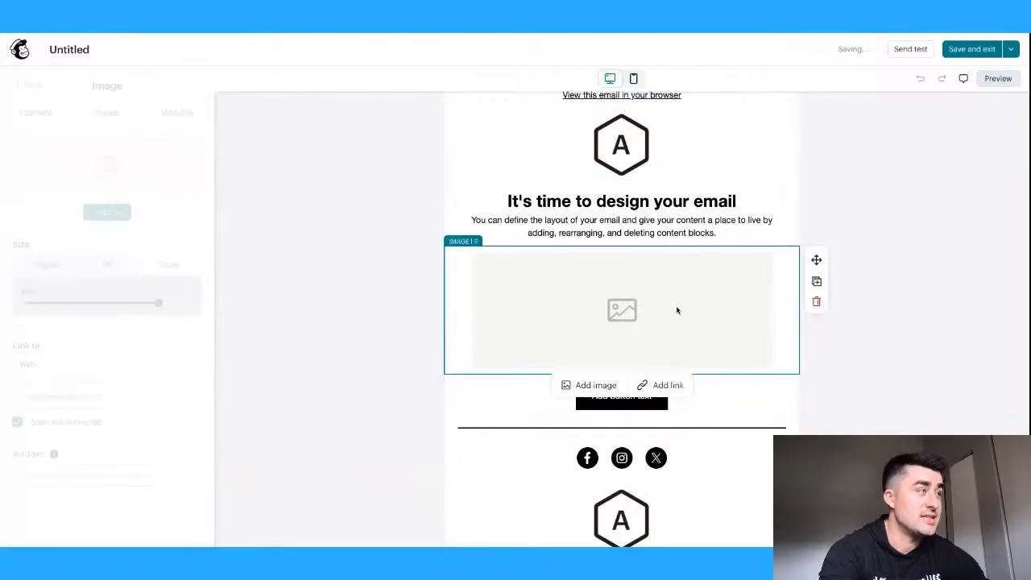
click(817, 303)
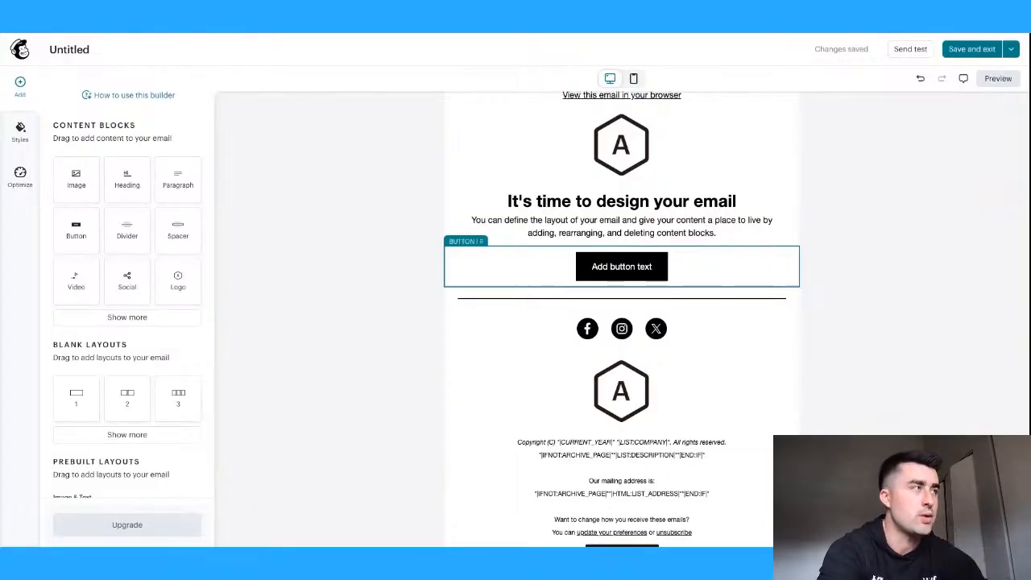
scroll(693, 202, up, 1)
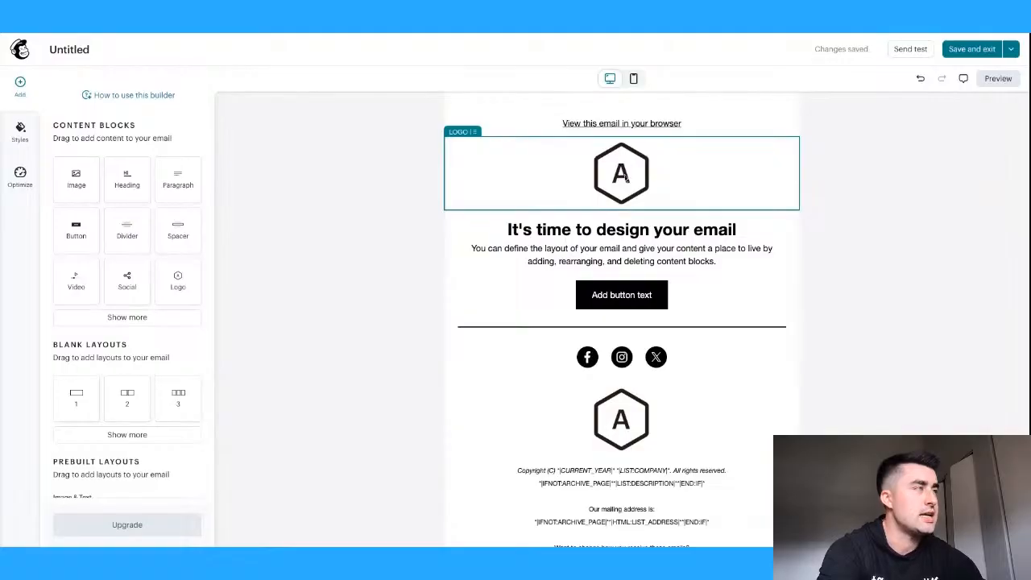
- Erase the default heading 'It's time to design your email' from the text block
click(613, 230)
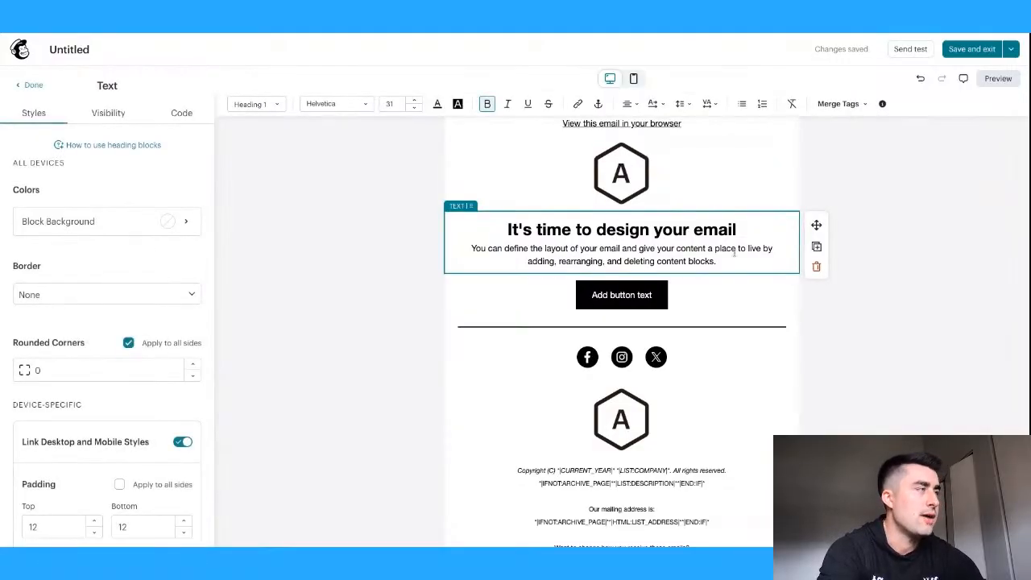
triple_click(738, 226)
key(BackSpace)
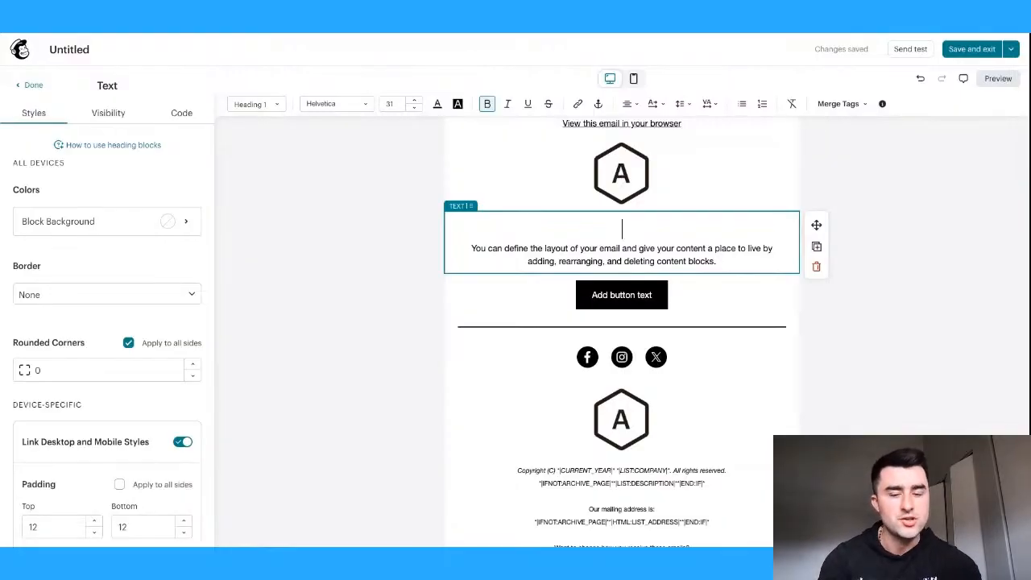
- Start the heading with '(Name),' and 'I know you're busy, but... who is handling your finance'
click(842, 104)
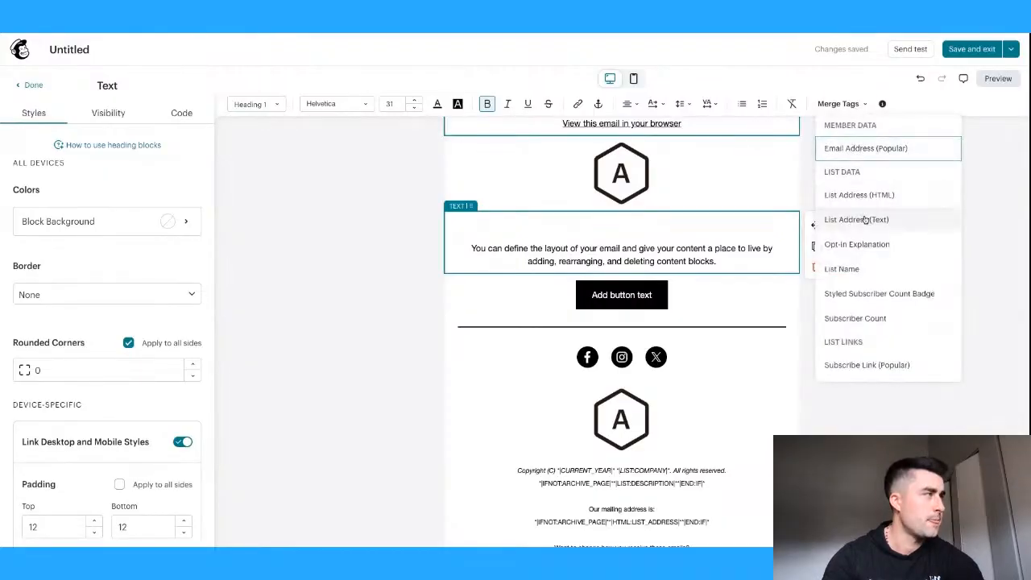
scroll(866, 219, down, 1)
scroll(866, 217, down, 3)
scroll(867, 213, up, 3)
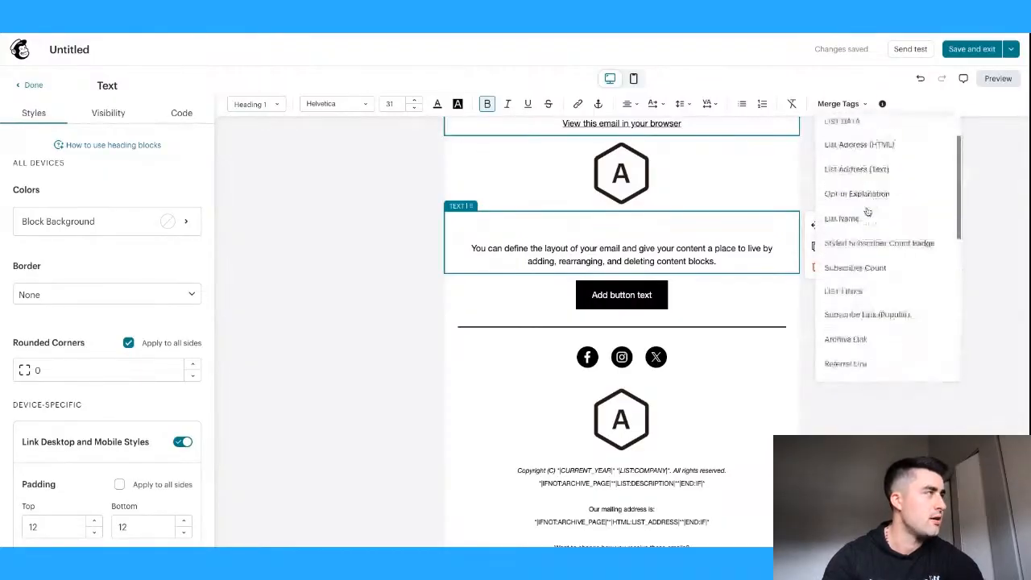
scroll(867, 212, up, 1)
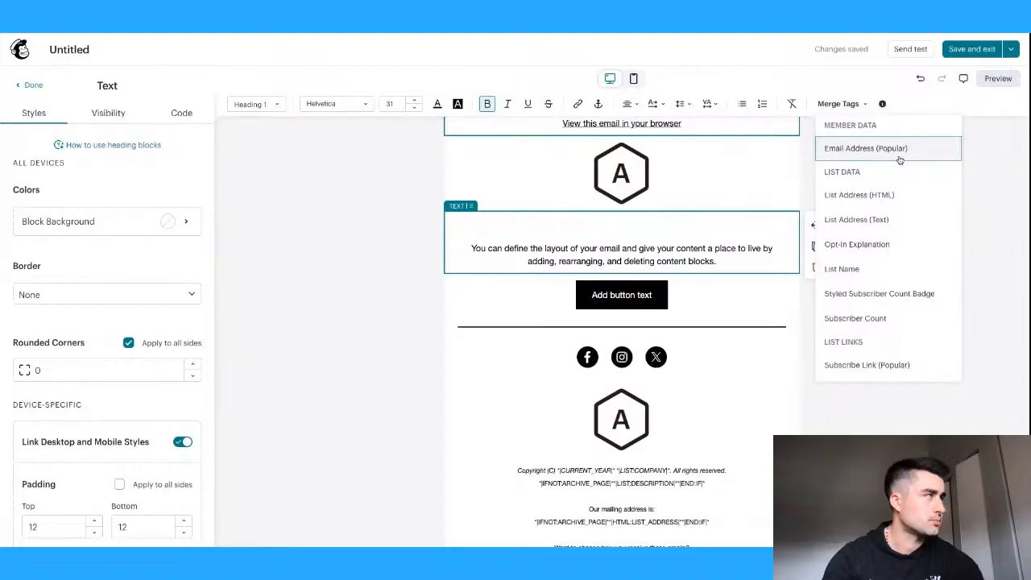
text((Name))
key(BackSpace)
text(,)
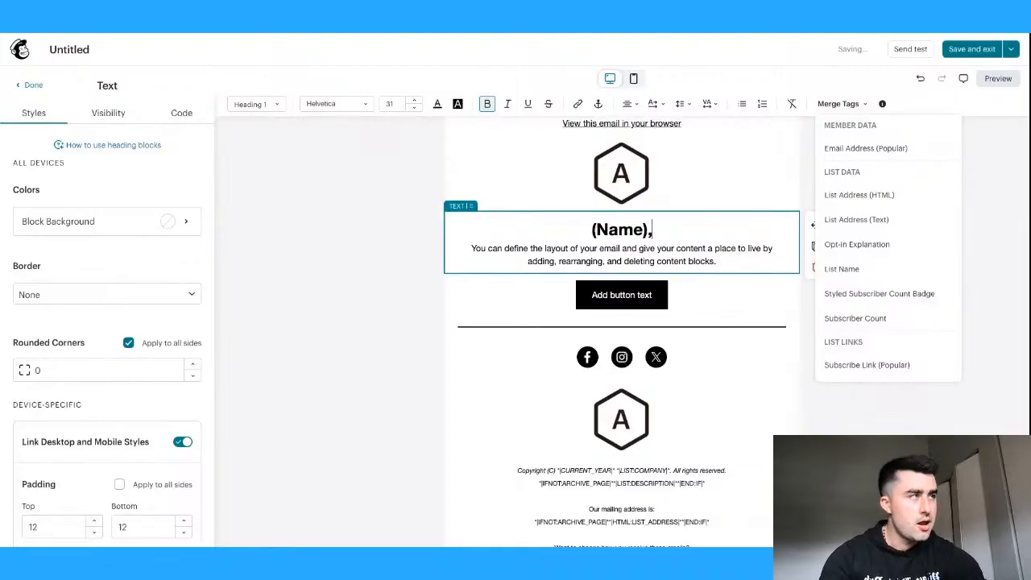
key(Return)
text(I know you're busy)
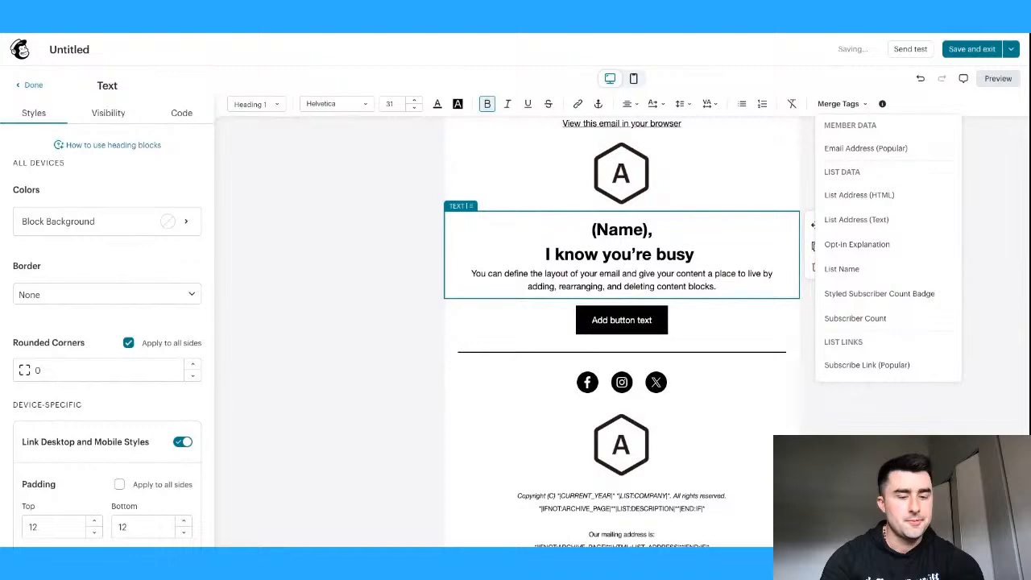
key(BackSpace)
text(, but I wanted to ask)
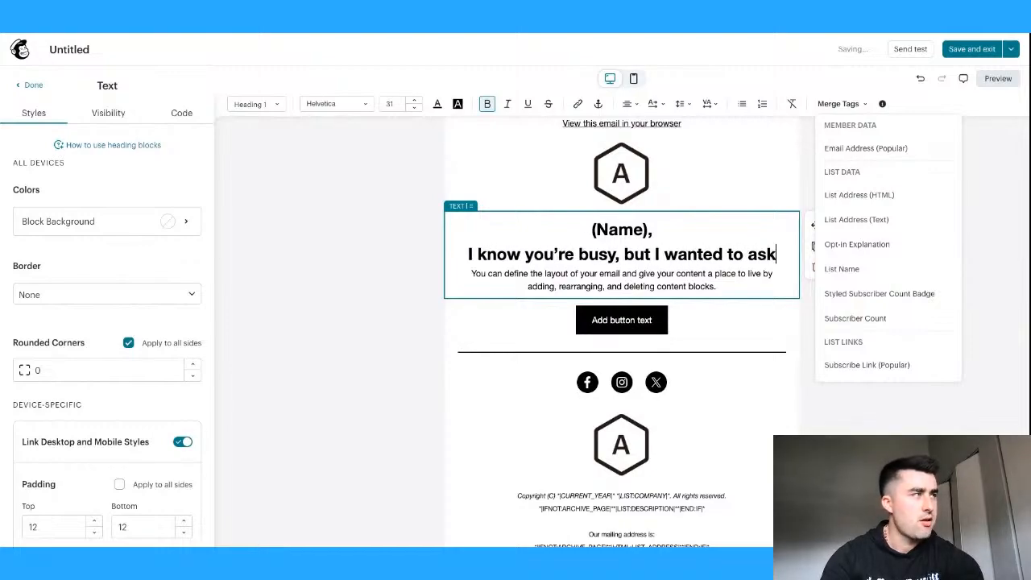
text(... who i)
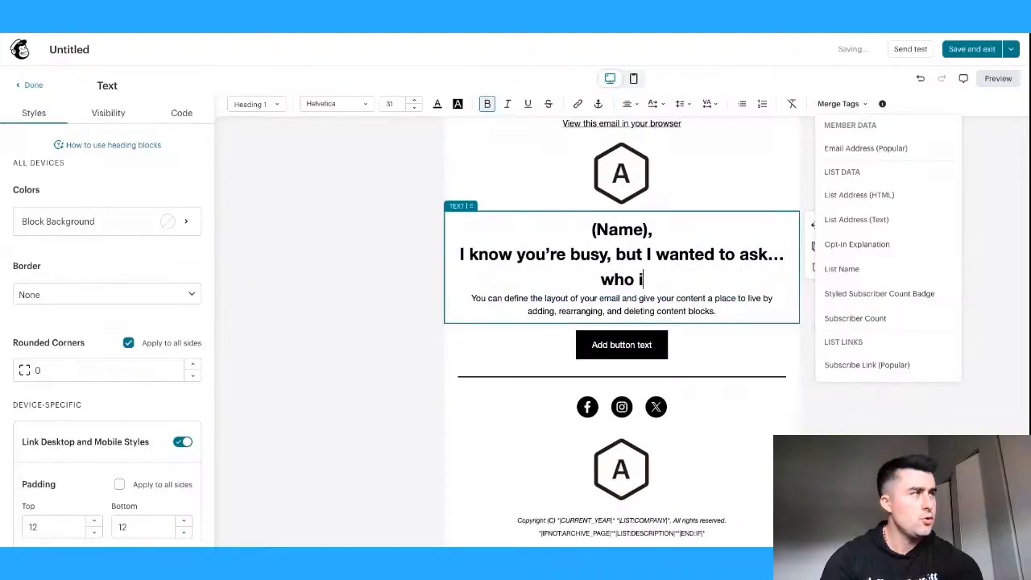
text(s handling your finance)
- Add the line 'bet you're losing money without knowing it!' to the heading
text(bet )
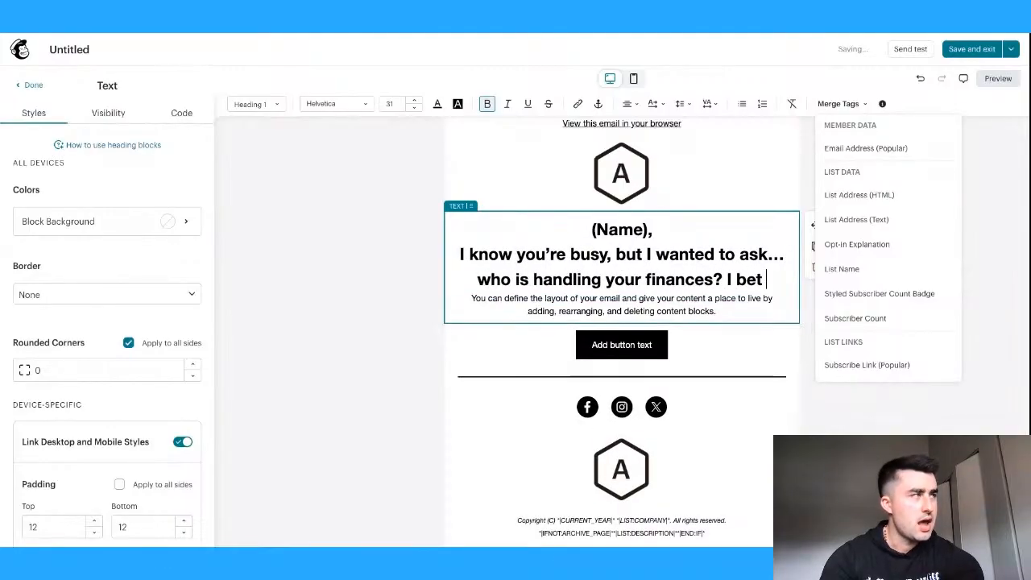
text(you're losing m)
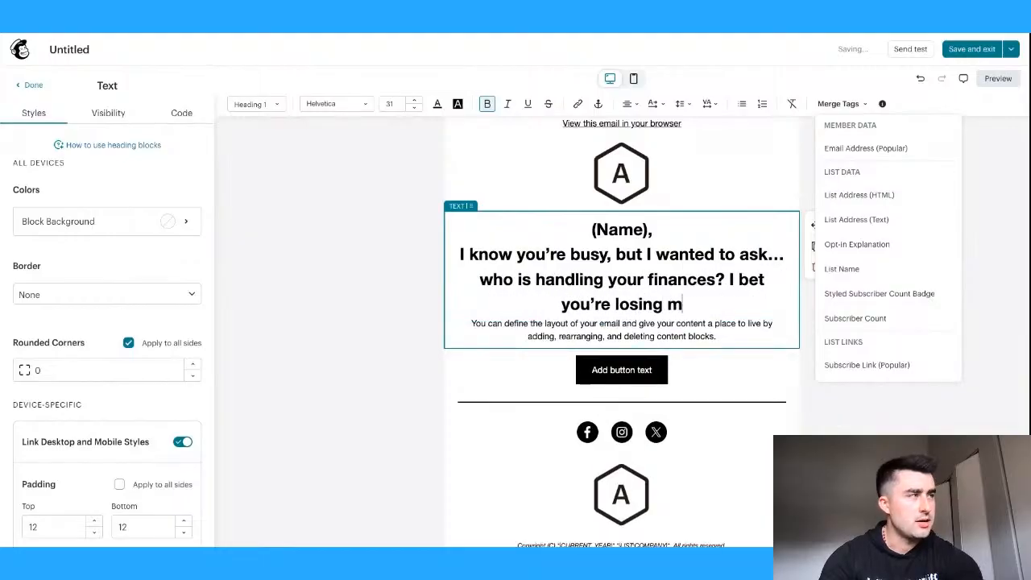
text(oney without ac)
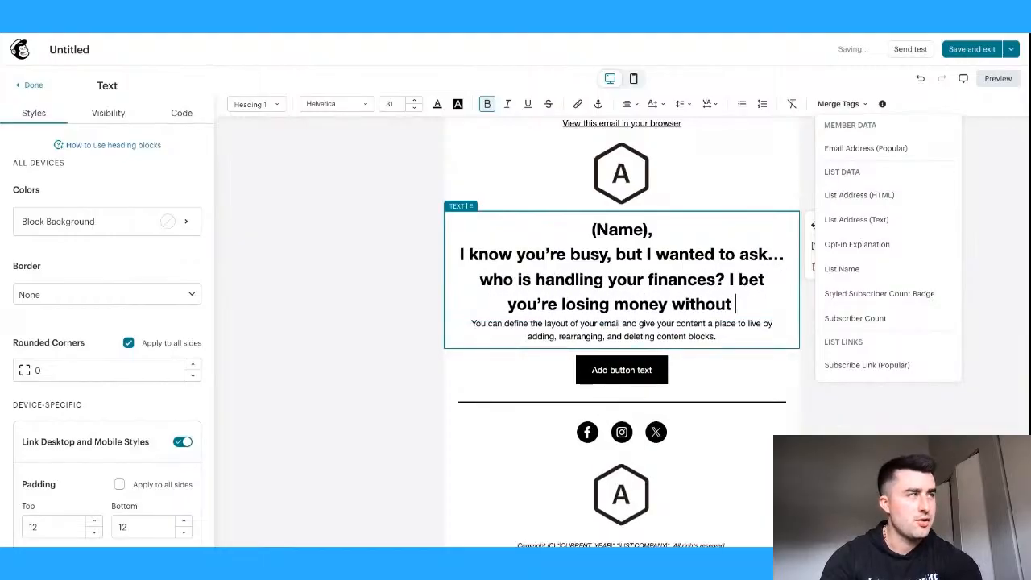
key(BackSpace)
key(BackSpace)
text(knowingit!)
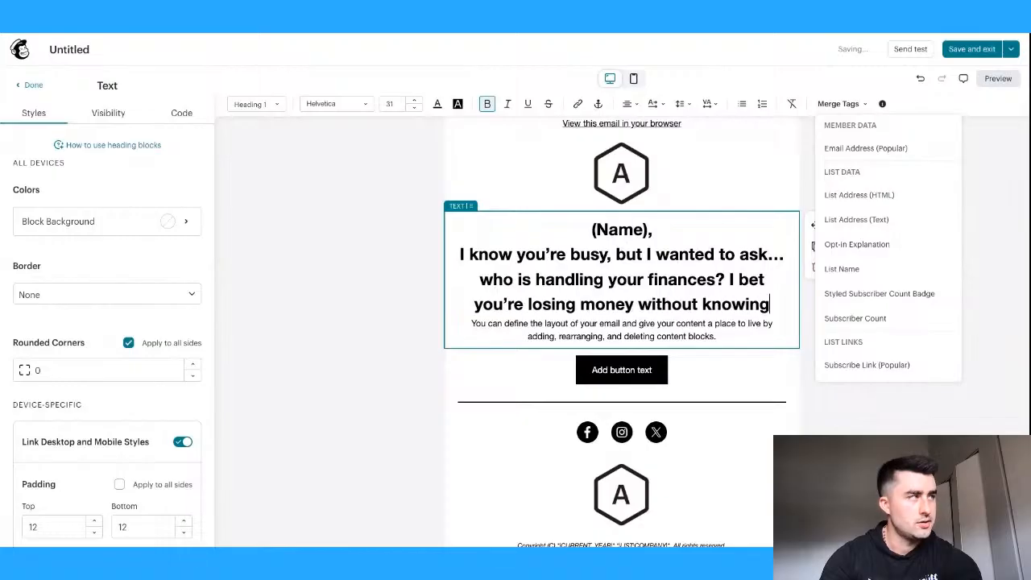
key(BackSpace)
key(BackSpace)
key(BackSpace)
key(BackSpace)
key(BackSpace)
text(g it!)
key(Return)
key(Return)
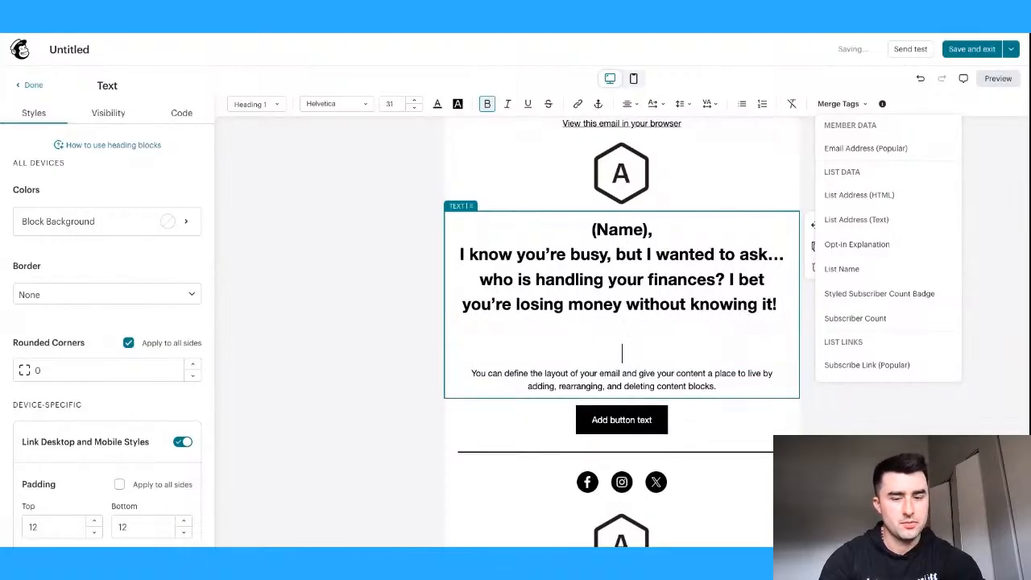
key(BackSpace)
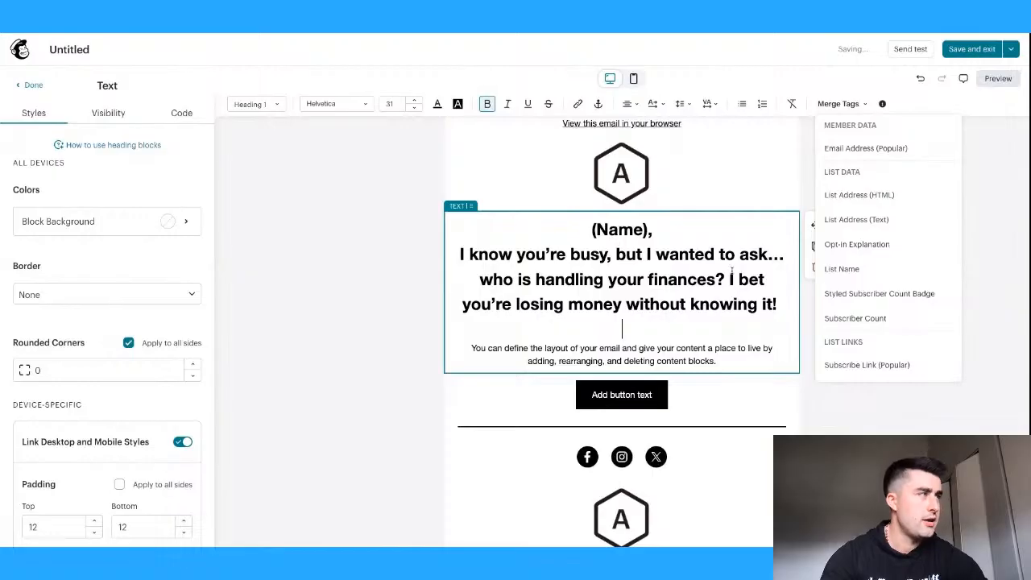
- Rewrite the closing as the free-tip pitch ending 'Reply here so I can give you the tip.'
drag(481, 280, 778, 305)
key(BackSpace)
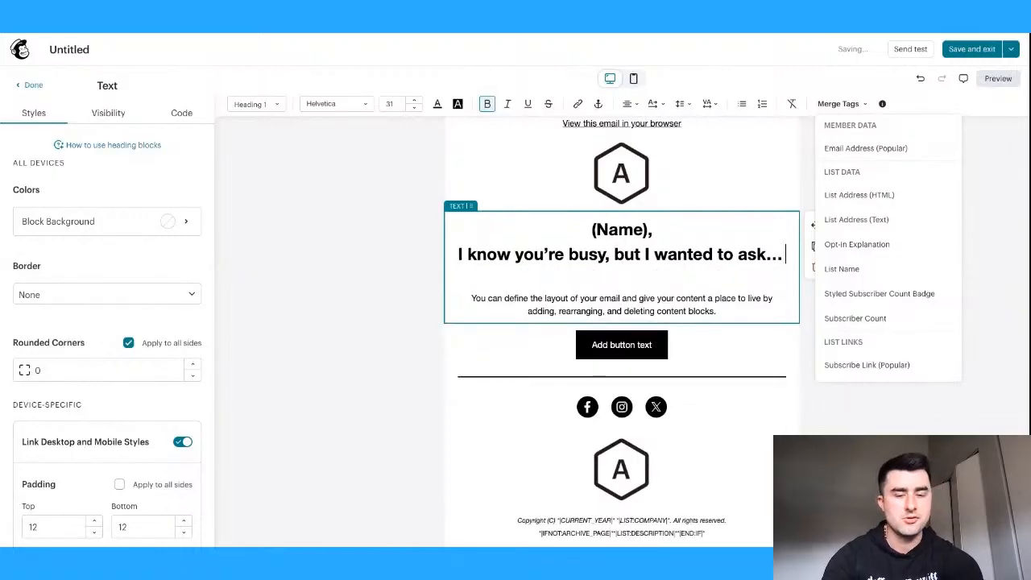
key(Return)
text(yo'u're)
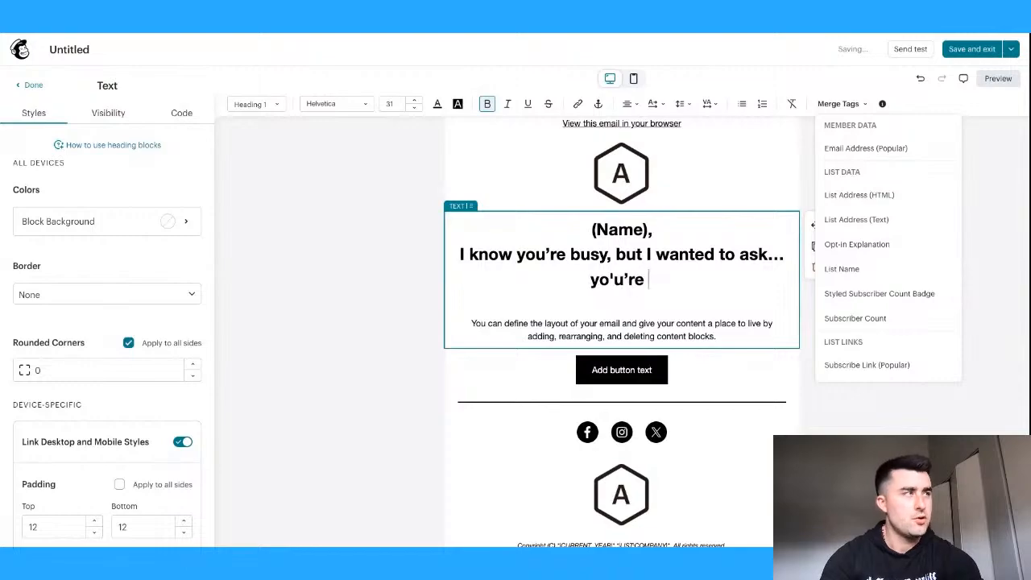
key(BackSpace)
key(BackSpace)
key(BackSpace)
key(BackSpace)
key(BackSpace)
key(BackSpace)
text(u're losi)
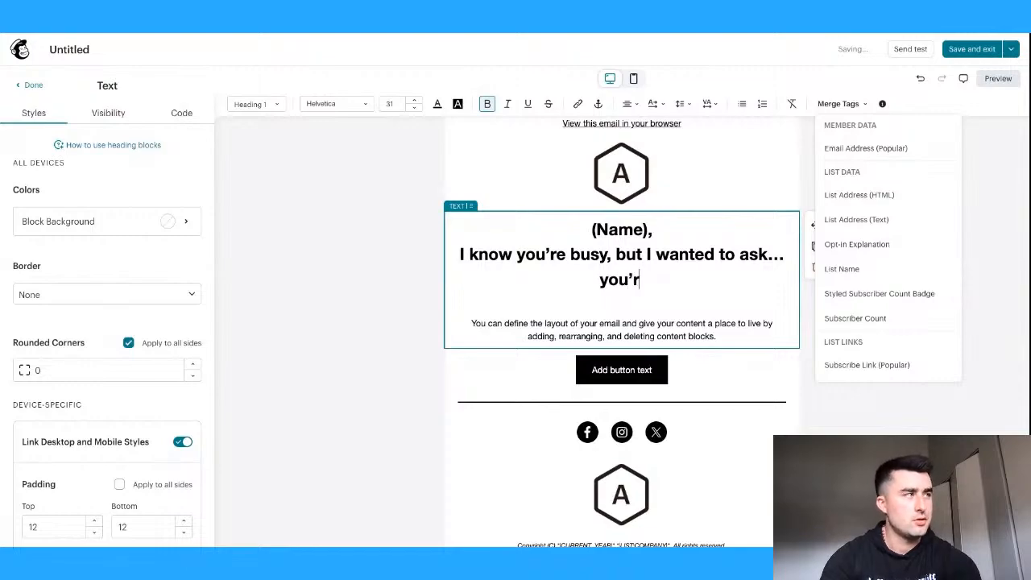
text(ng money every win)
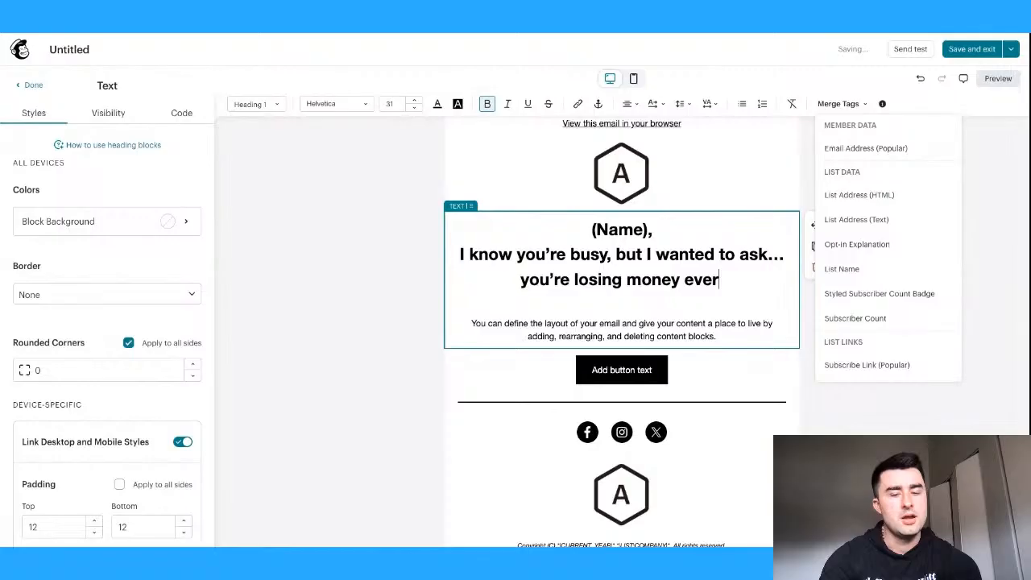
key(BackSpace)
key(BackSpace)
key(BackSpace)
text(single mo)
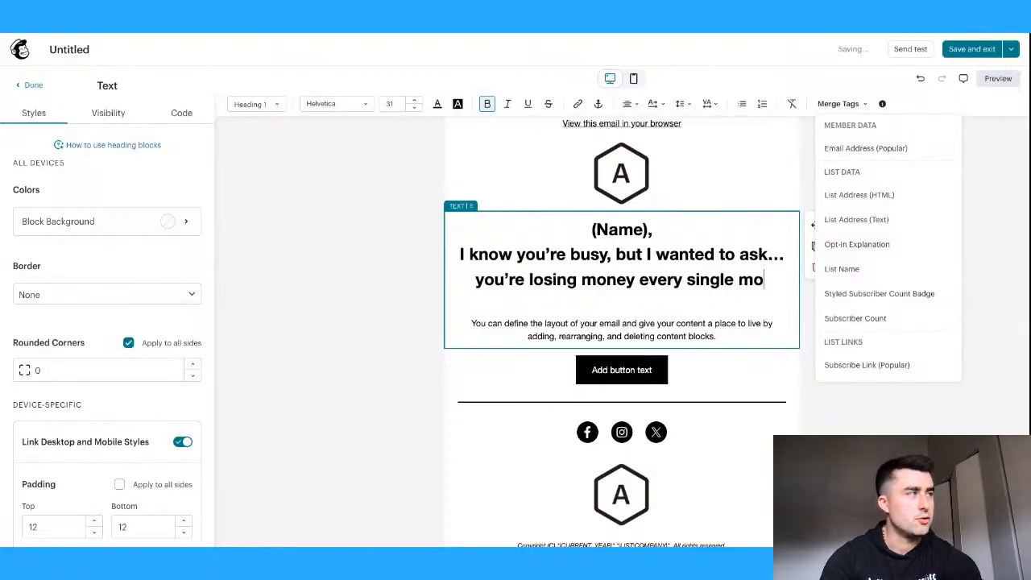
text(nth WIT)
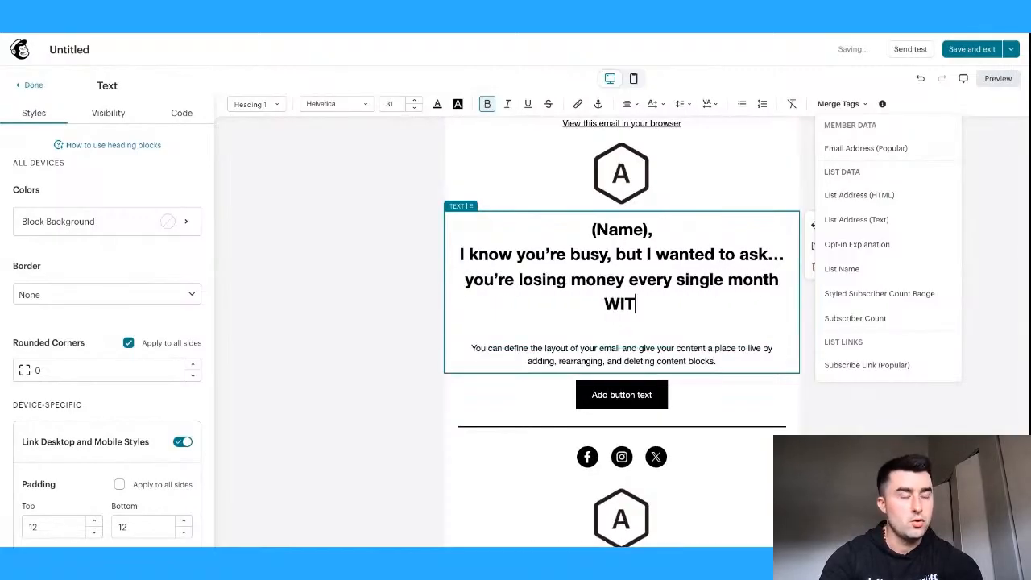
text(HOUT using this one)
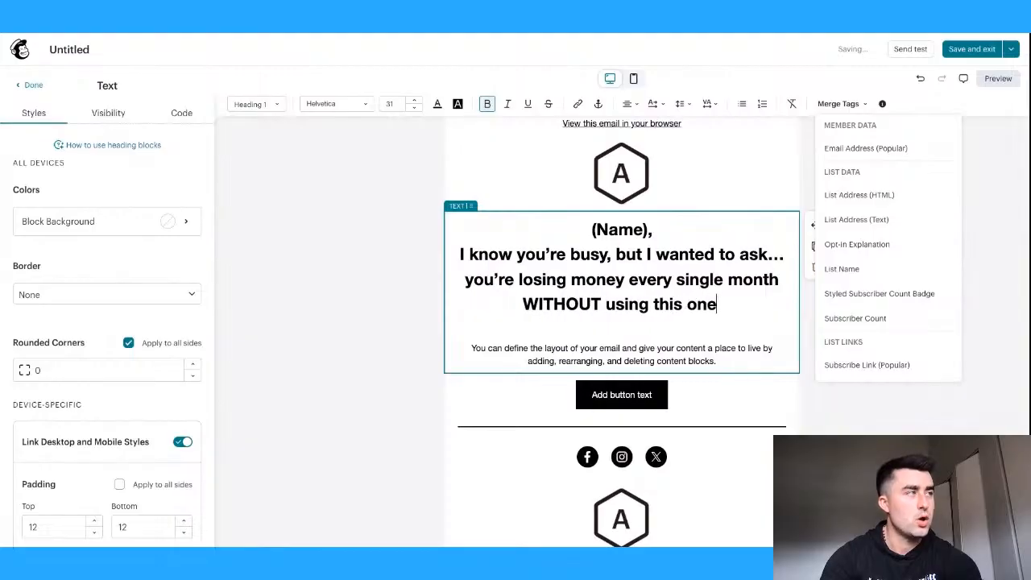
text( free tip)
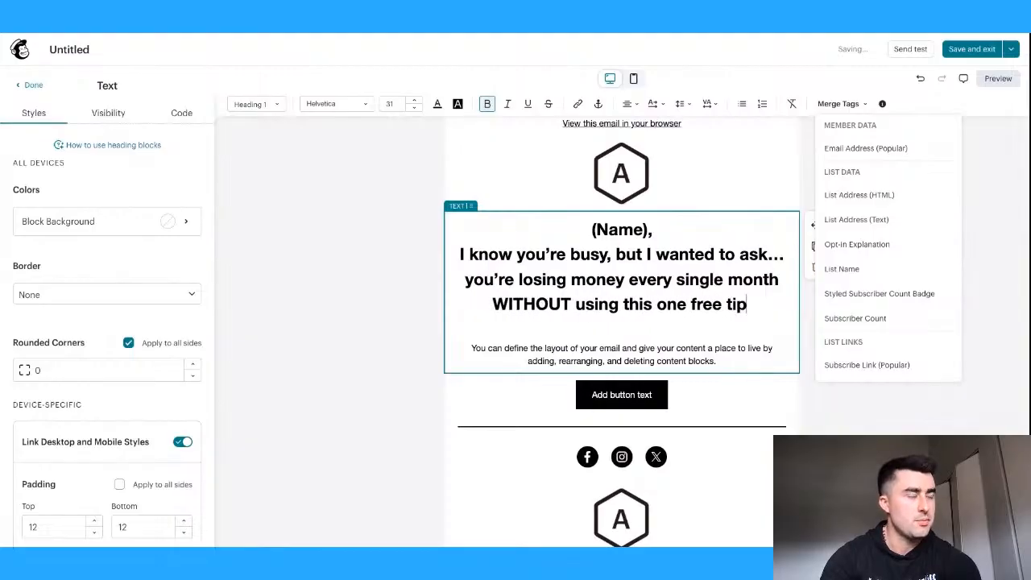
text(. Want to learn what it is? repl)
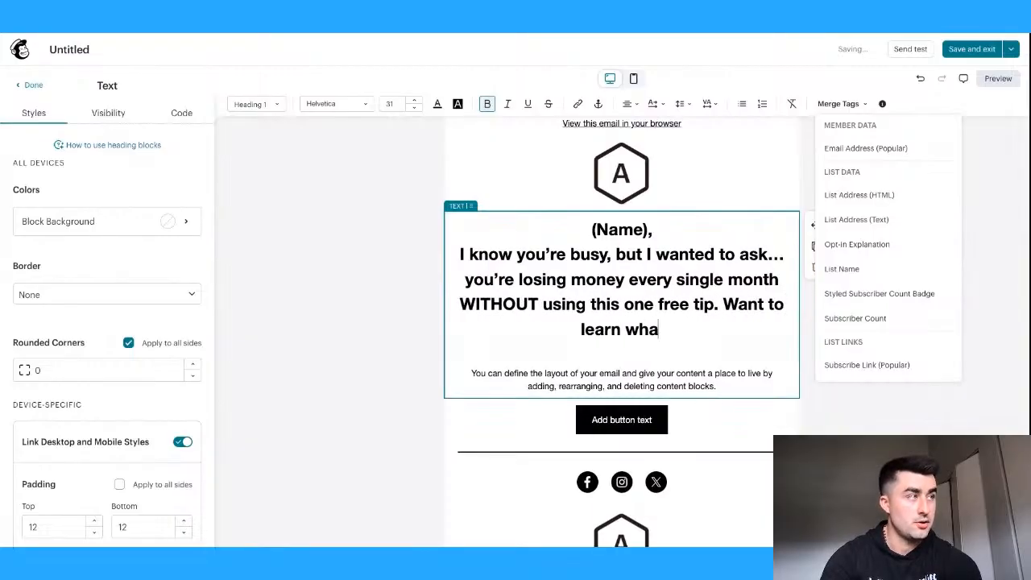
key(BackSpace)
key(BackSpace)
key(BackSpace)
key(BackSpace)
text(Reply here so)
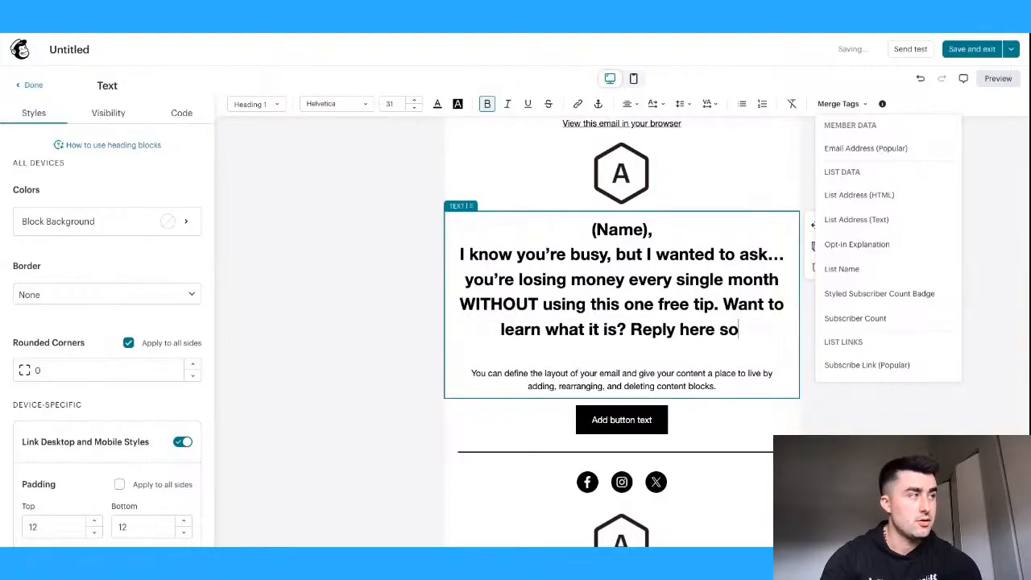
text( I can give you the )
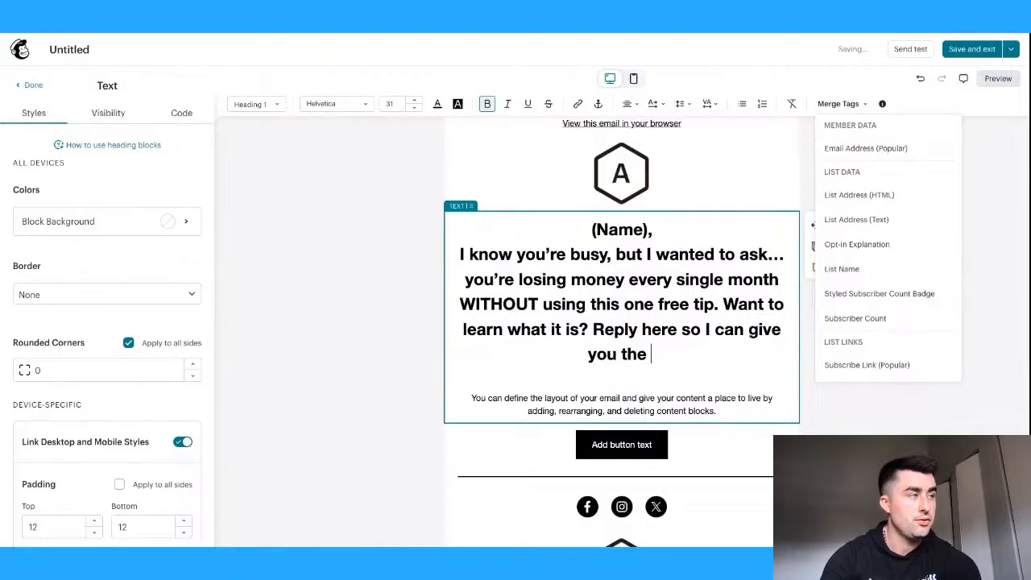
text(tip.)
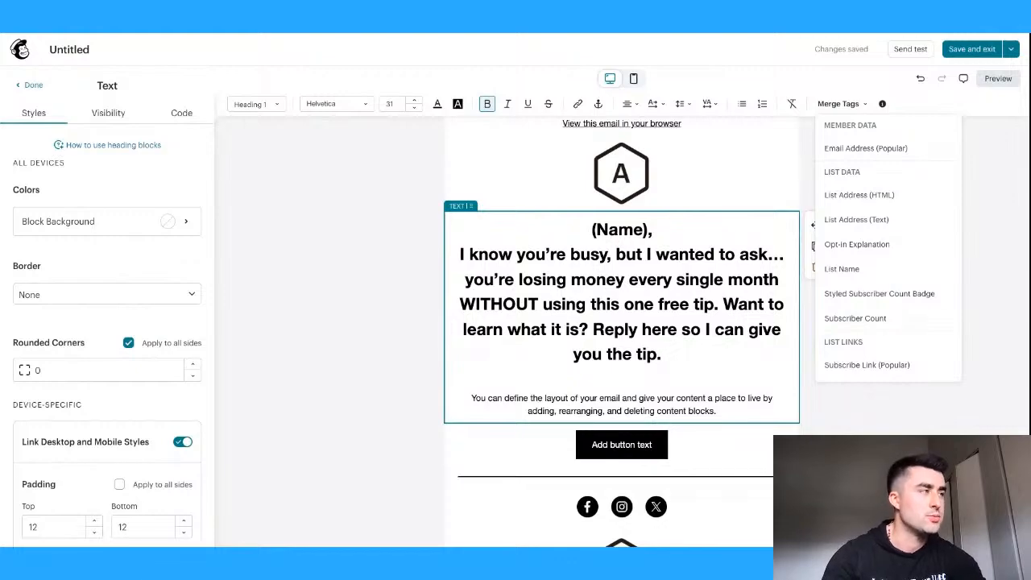
- Replace the pitch with 'My name XXX with XXX company, we specialize in XXX for XXX…' intro
drag(696, 367, 453, 255)
key(BackSpace)
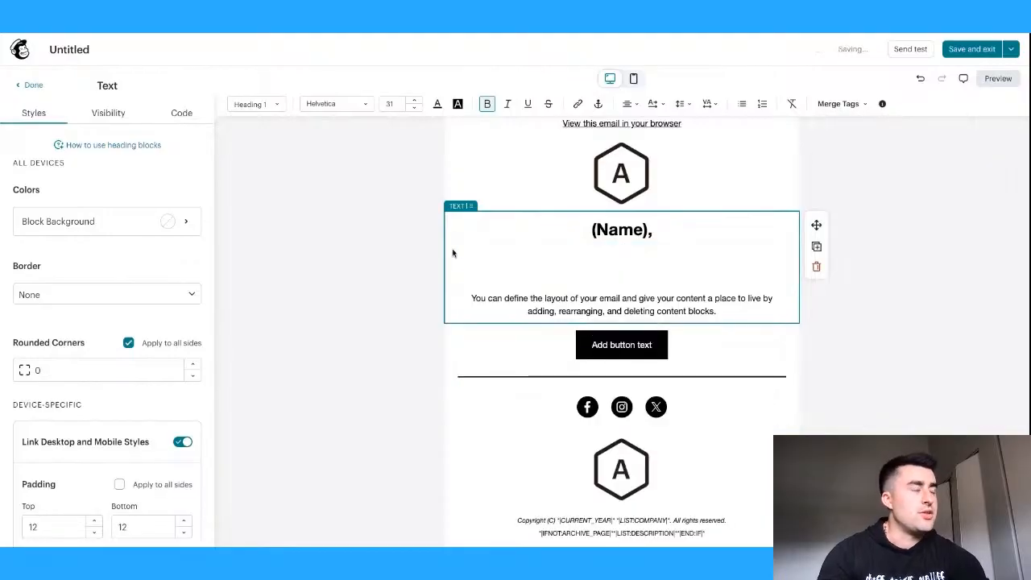
text(My name)
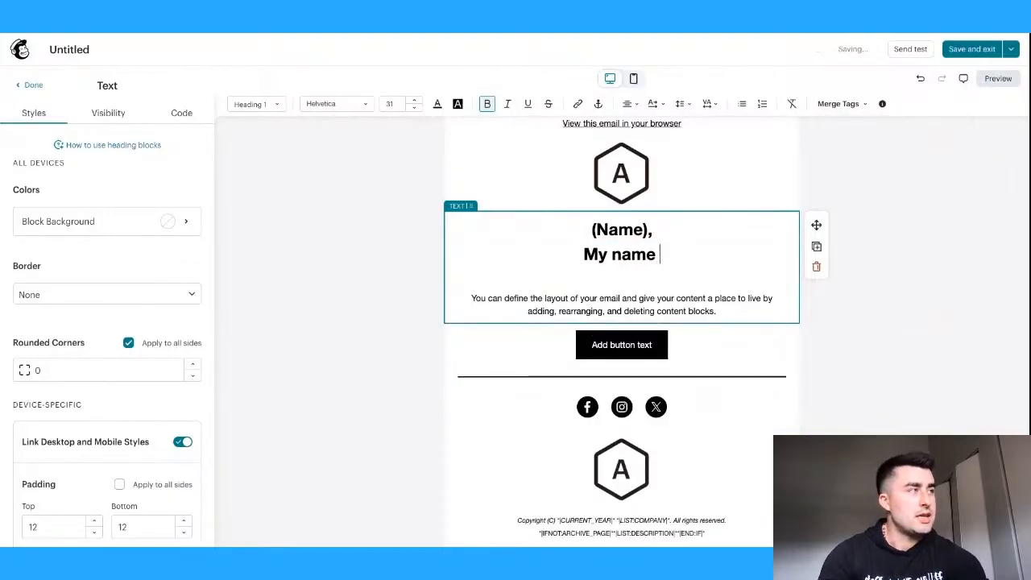
text( XXX with XXX c)
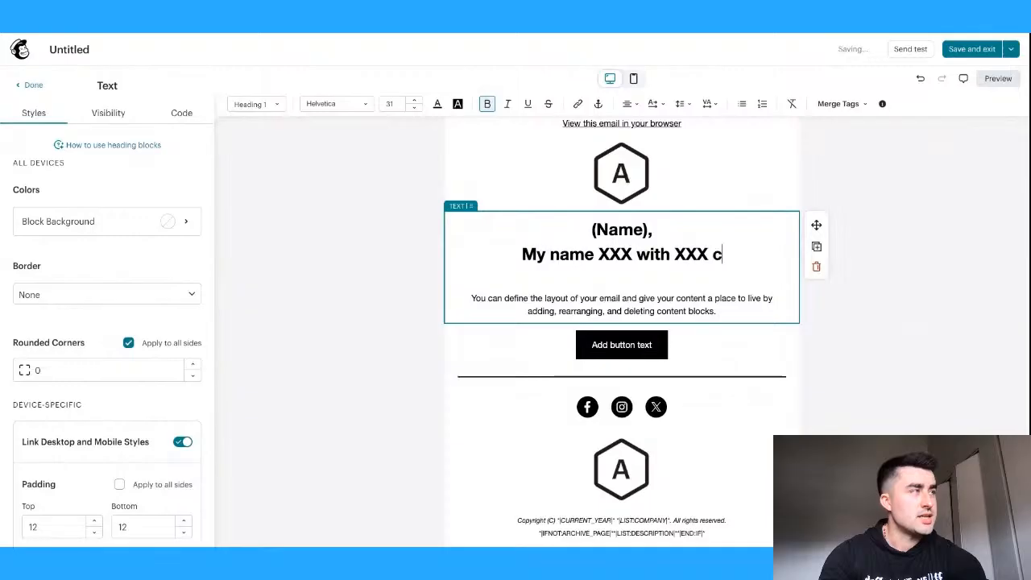
text(ompany, we s[ecoa;oz)
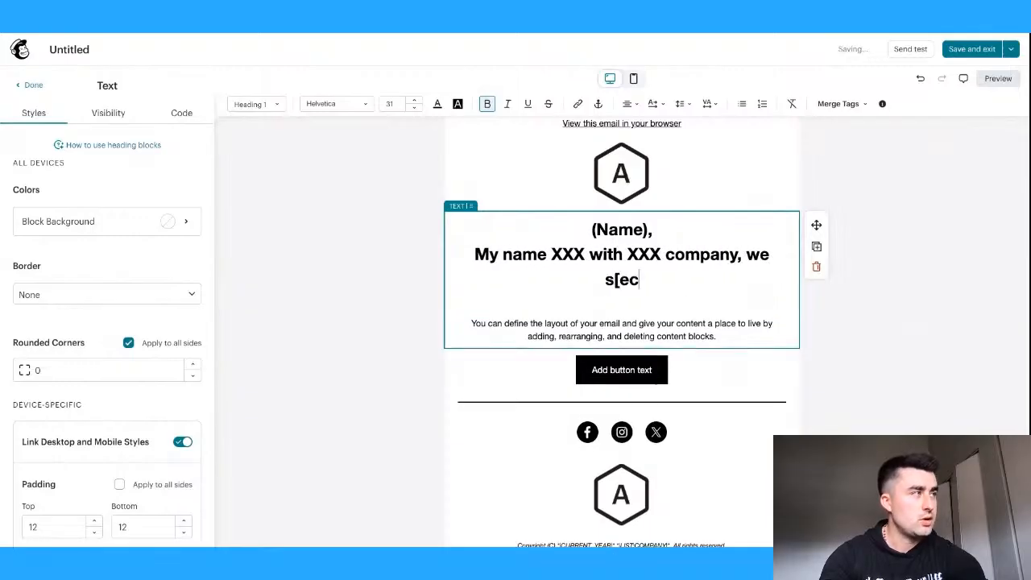
key(BackSpace)
key(BackSpace)
key(BackSpace)
key(BackSpace)
key(BackSpace)
key(BackSpace)
key(BackSpace)
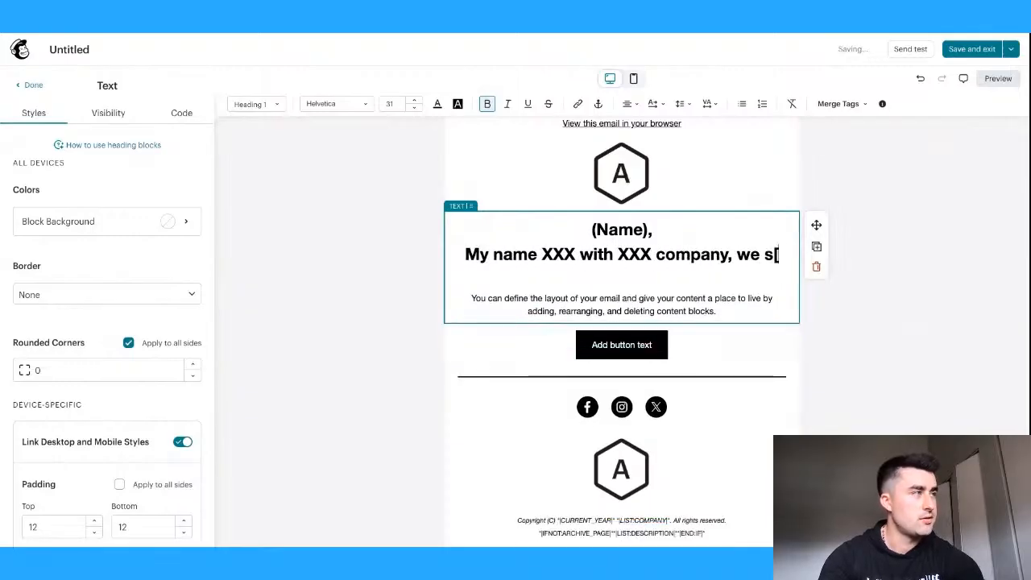
text(eca;)
key(BackSpace)
key(BackSpace)
key(BackSpace)
key(BackSpace)
key(BackSpace)
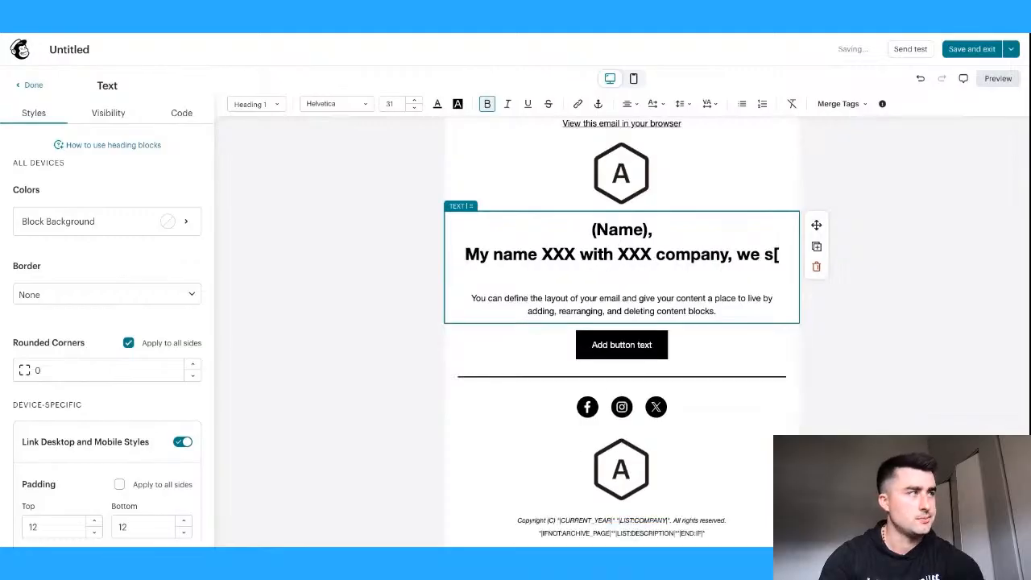
text(pecialize in )
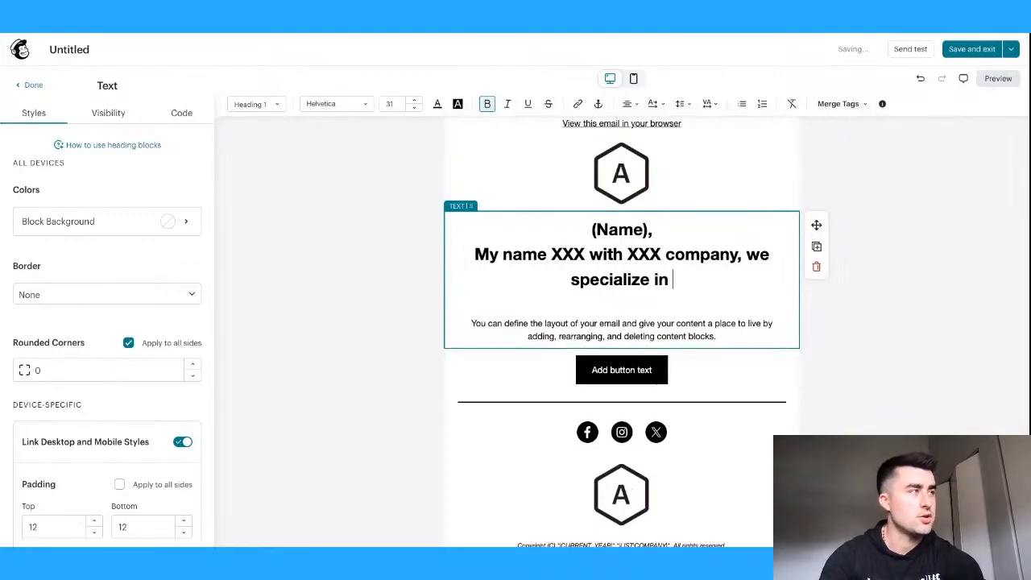
text(XXX for XXX)
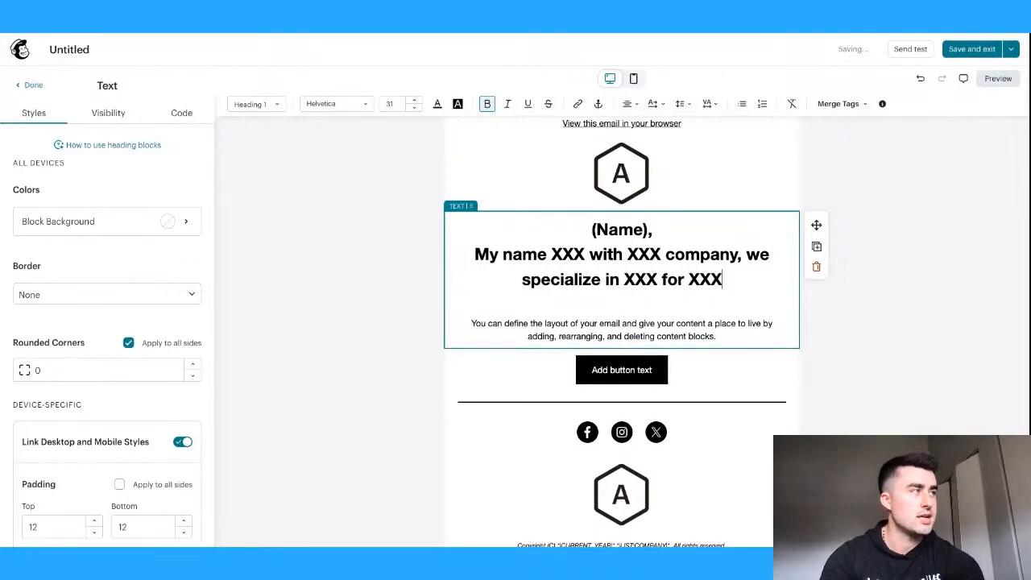
text(, here's how weve)
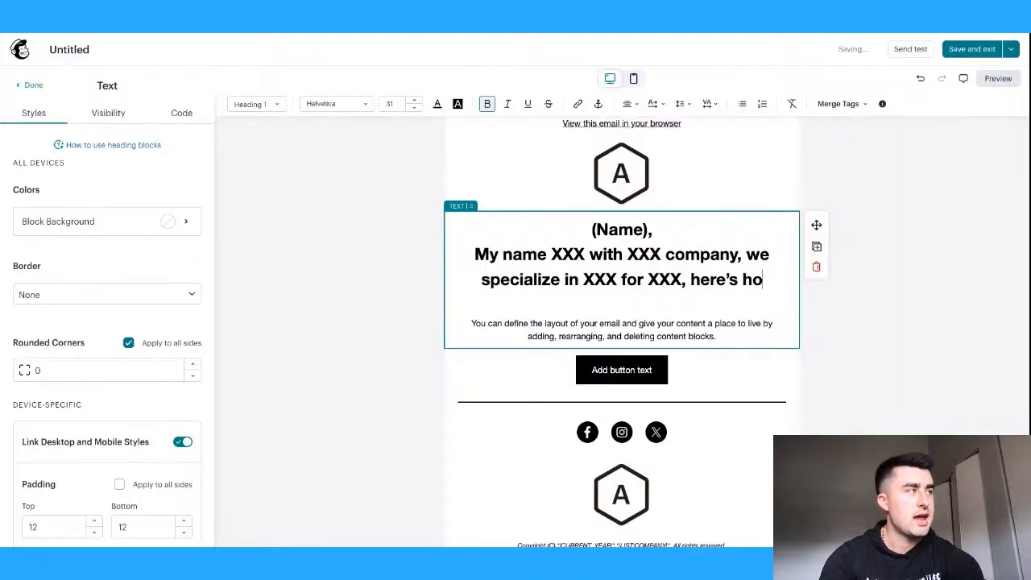
text( ben ab)
key(BackSpace)
key(BackSpace)
key(BackSpace)
key(BackSpace)
text(en able t)
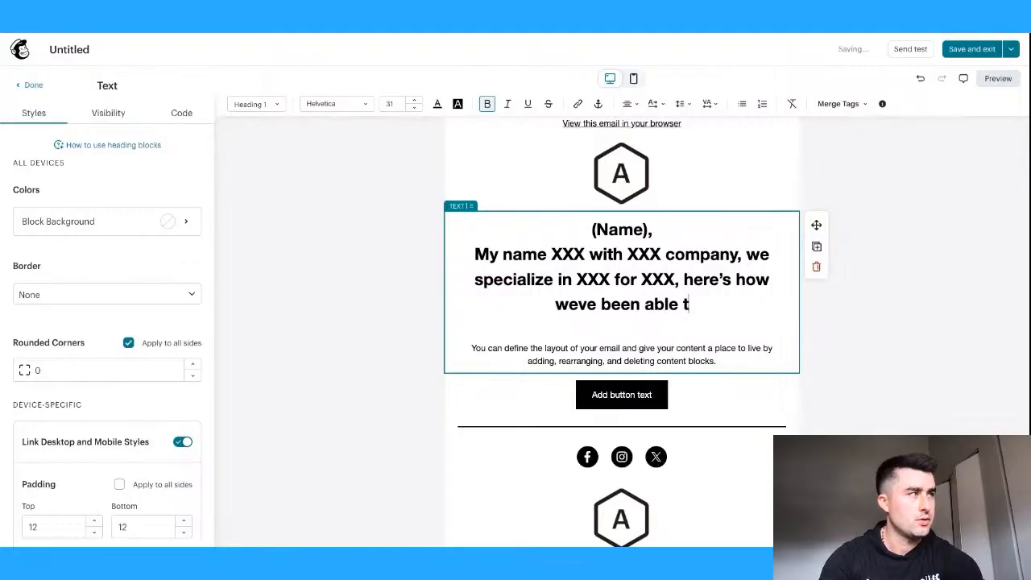
text(o help XXX)
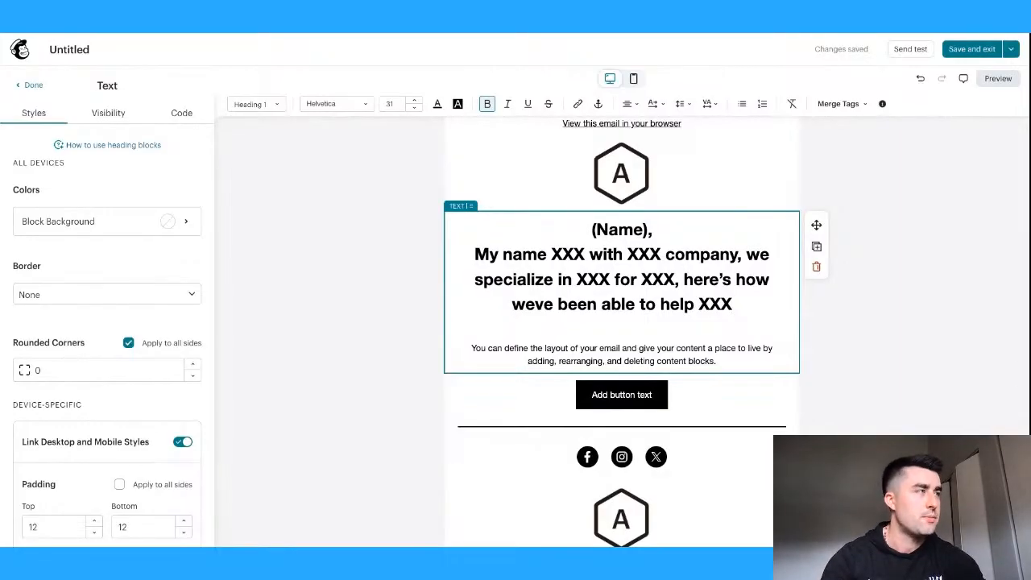
- Delete all heading text including '(Name),' and select the button block
drag(732, 304, 591, 230)
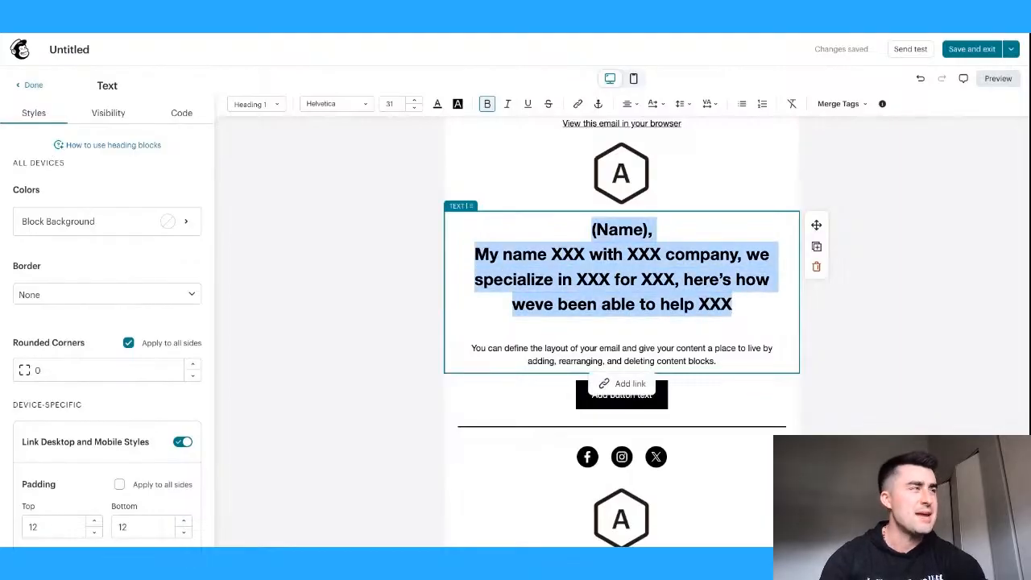
key(BackSpace)
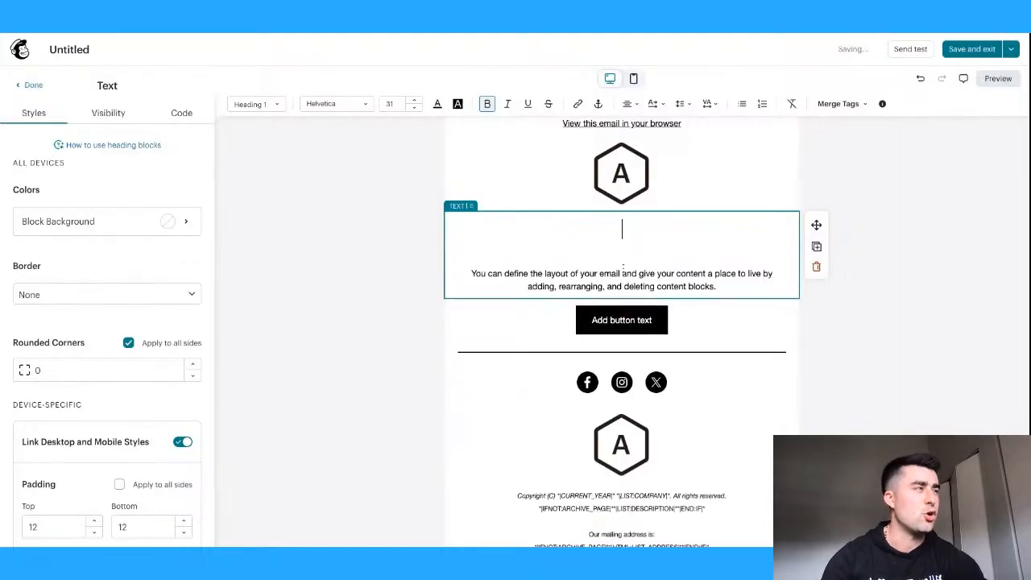
click(675, 329)
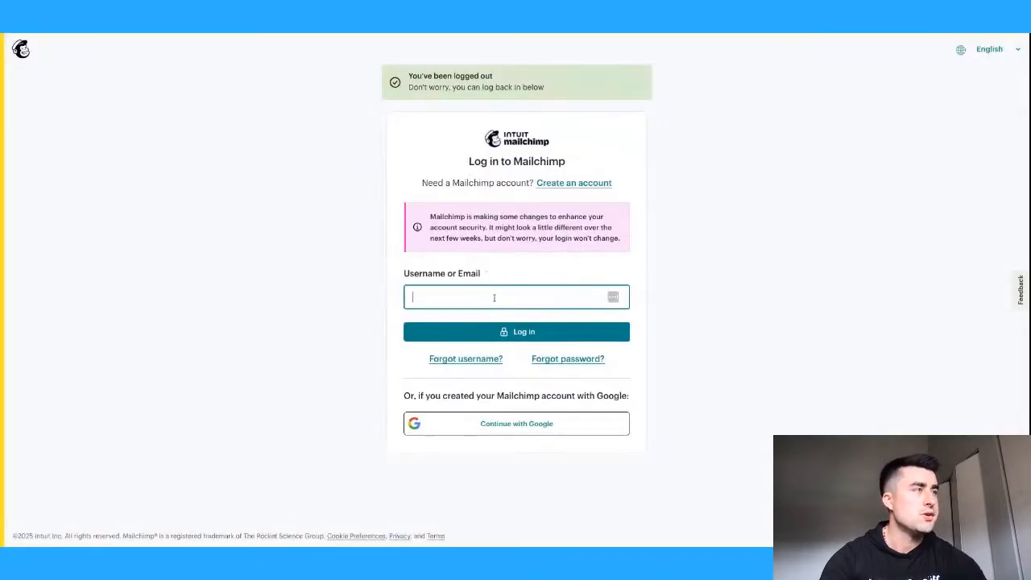
- Log back into Mailchimp with the account username and password
click(495, 299)
text(momentumdigital)
click(503, 332)
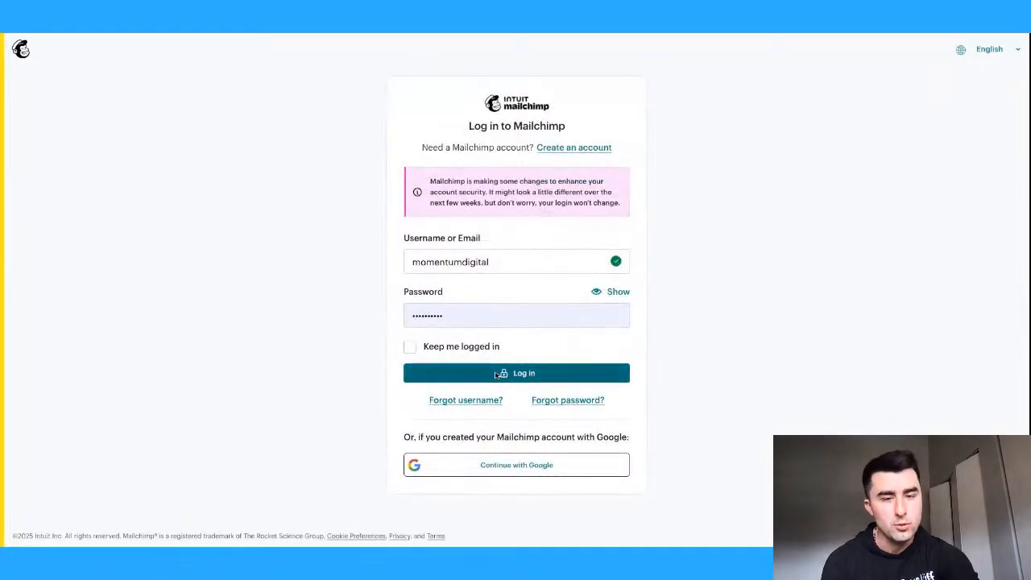
click(497, 373)
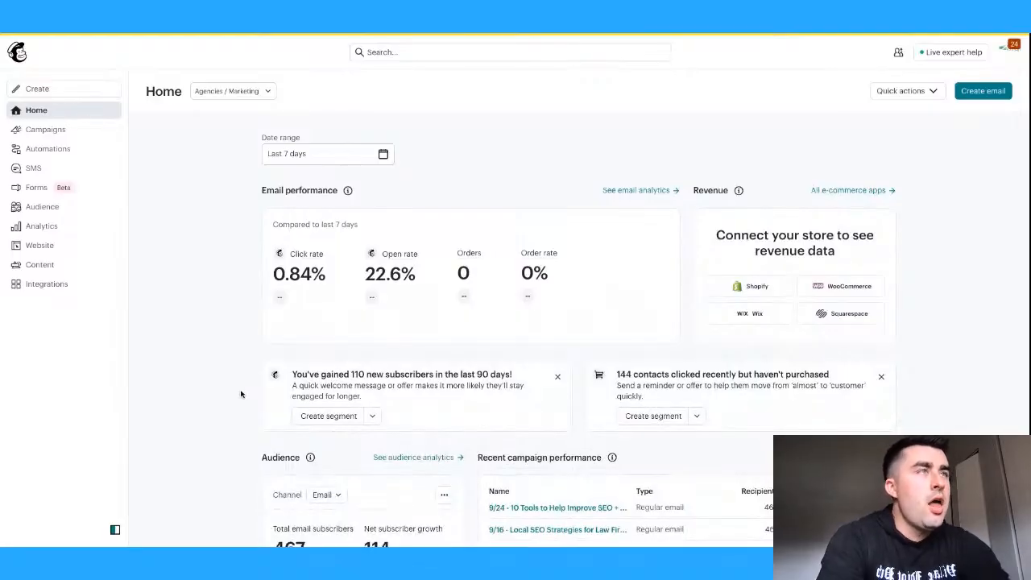
- Open All campaigns and scroll down through the campaign list
mouse_move(50, 185)
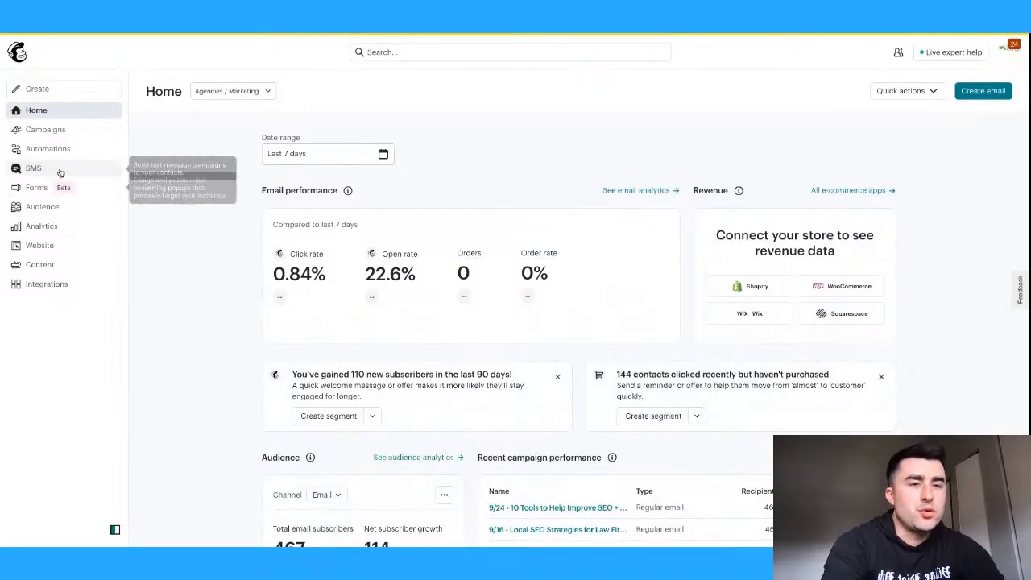
click(64, 133)
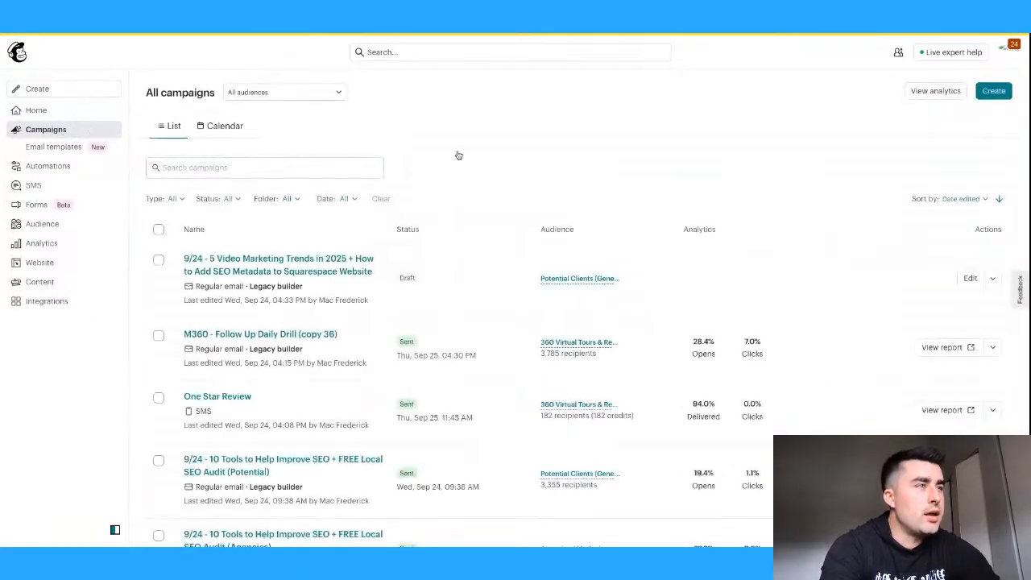
scroll(456, 154, down, 2)
scroll(456, 155, down, 1)
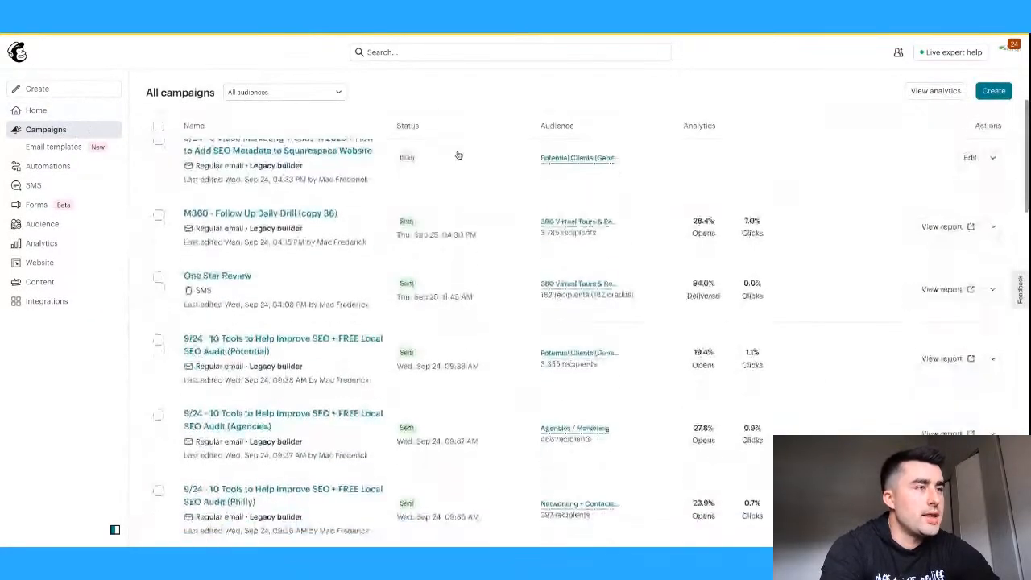
scroll(365, 295, down, 5)
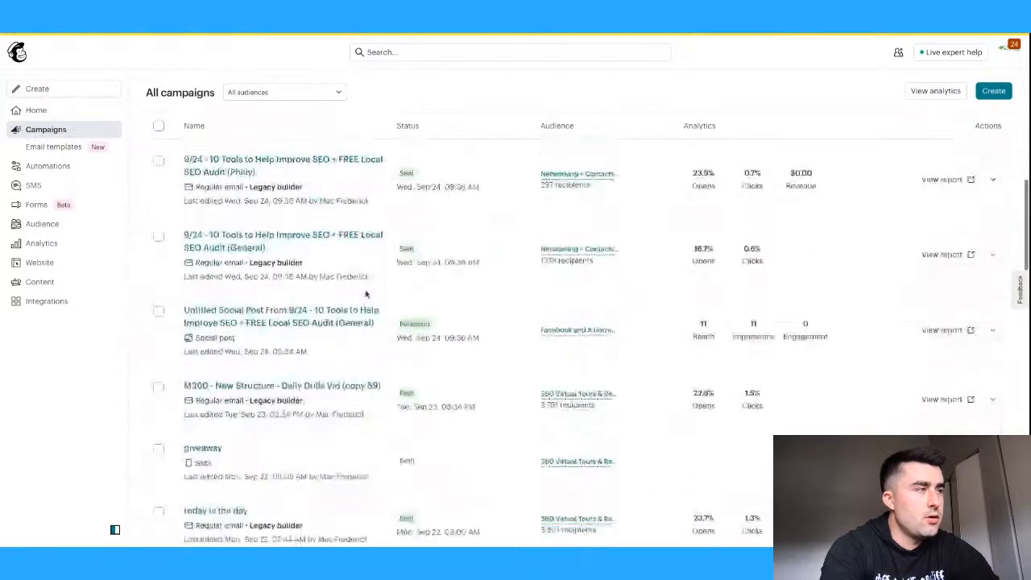
- Read through the 'M360 - New Structure - Daily Drills Vid (copy 59)' preview, then return to All campaigns
click(274, 387)
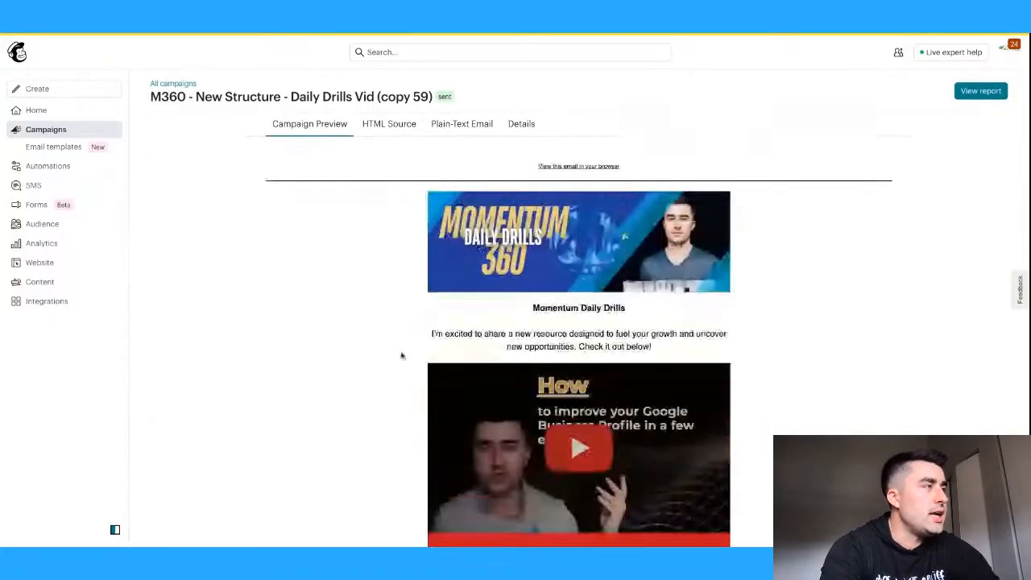
scroll(939, 322, down, 2)
scroll(846, 333, up, 1)
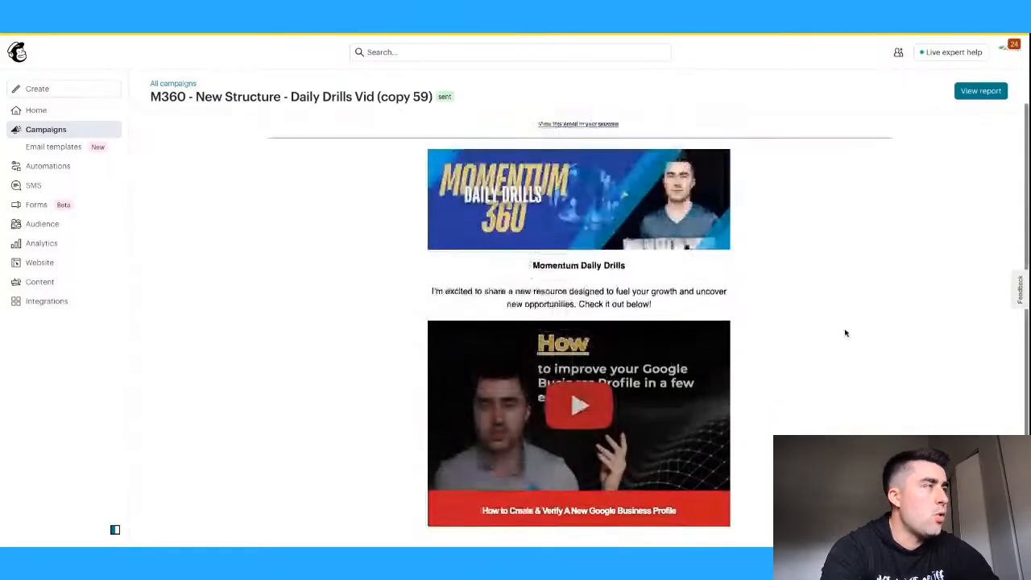
scroll(846, 333, up, 1)
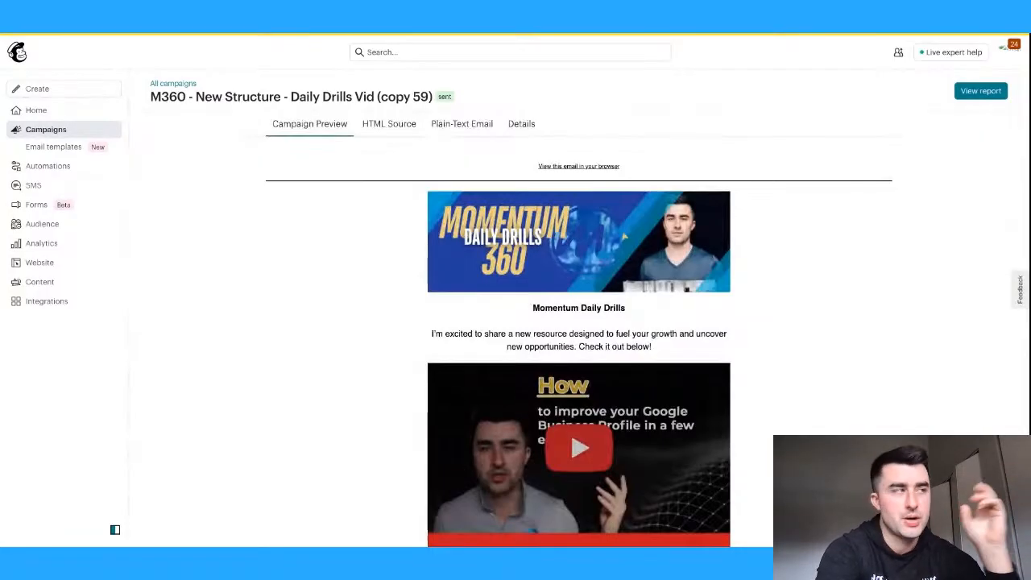
scroll(579, 349, down, 1)
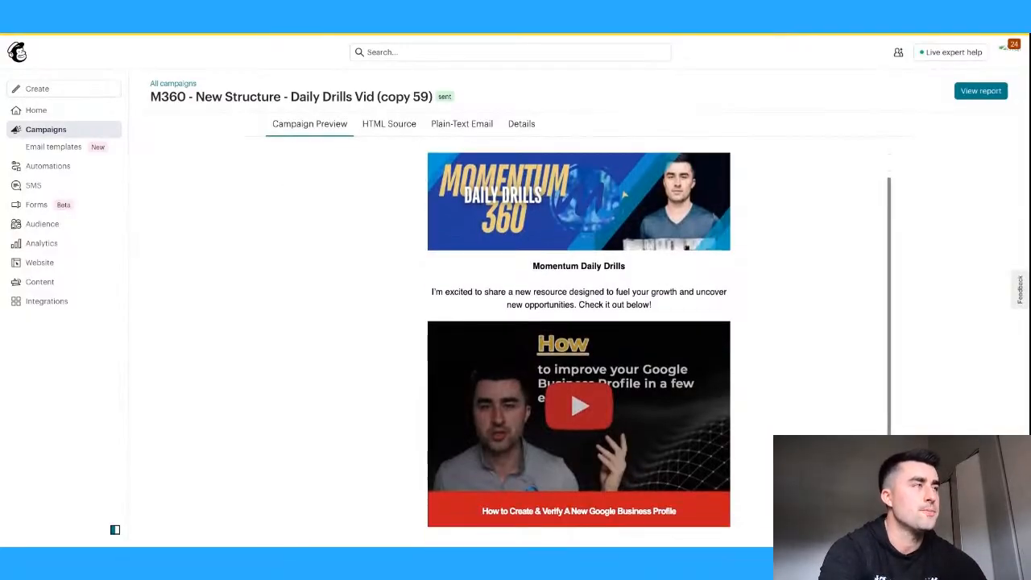
scroll(330, 271, up, 1)
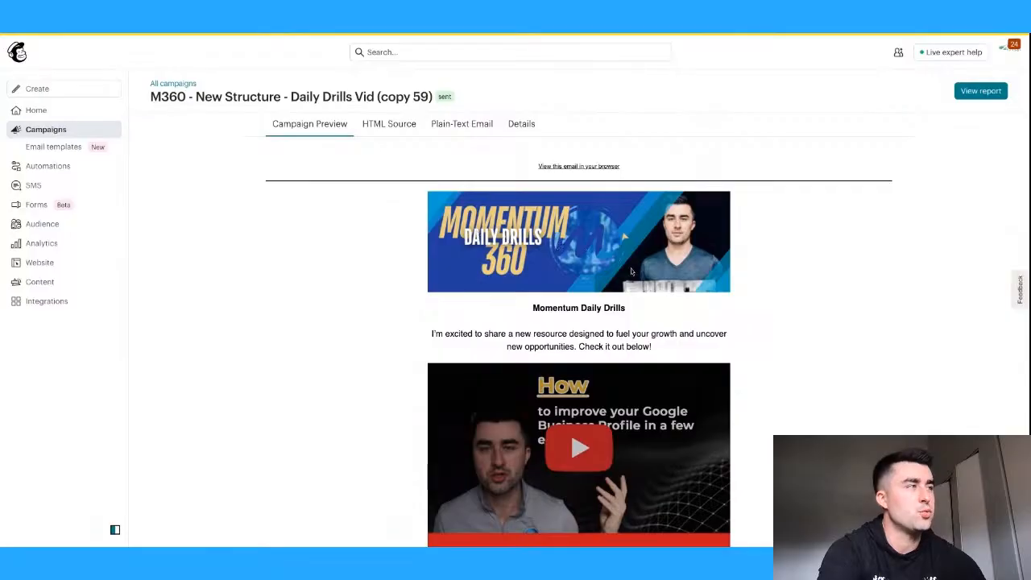
scroll(631, 272, down, 1)
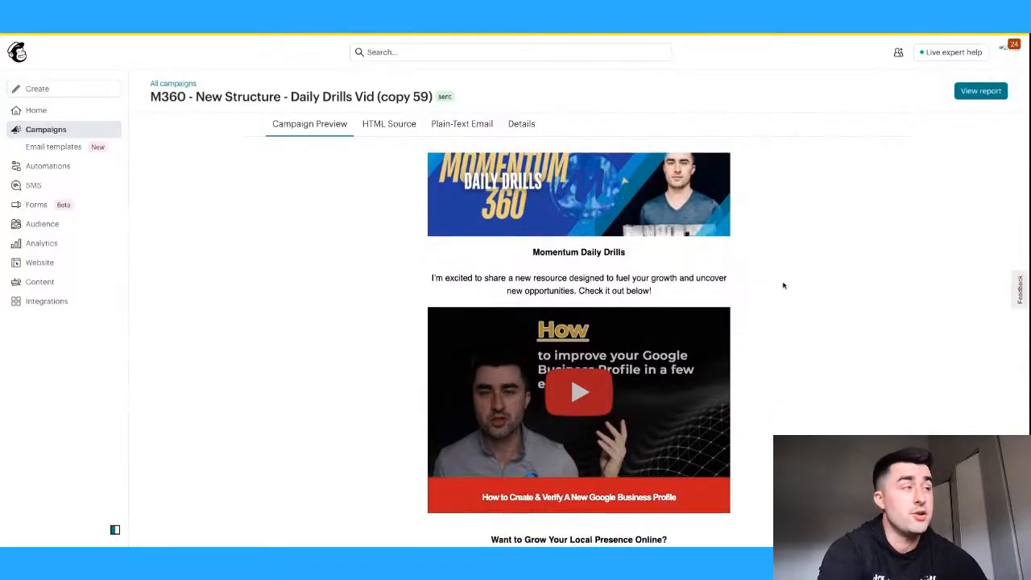
scroll(783, 285, down, 1)
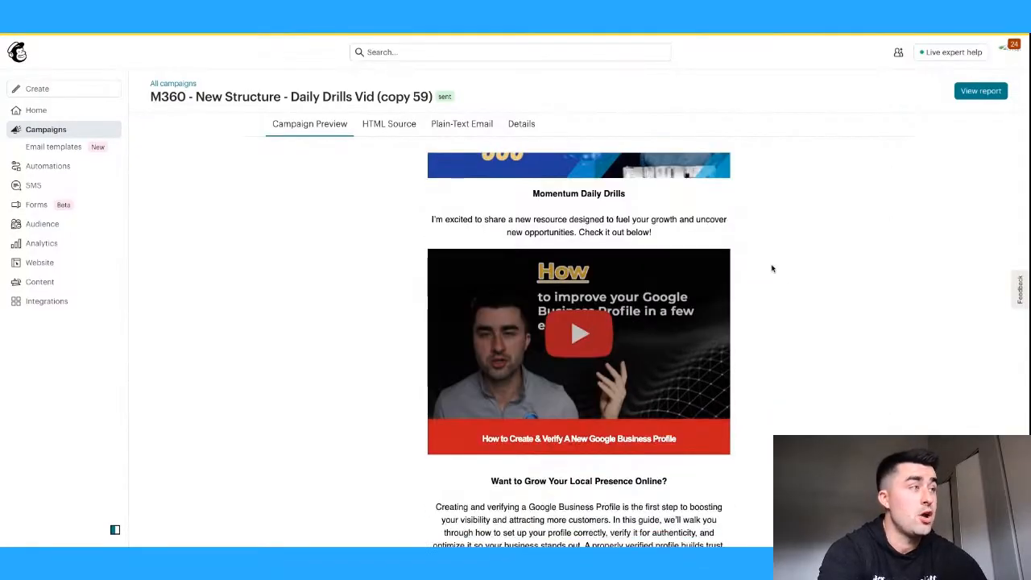
scroll(771, 267, down, 1)
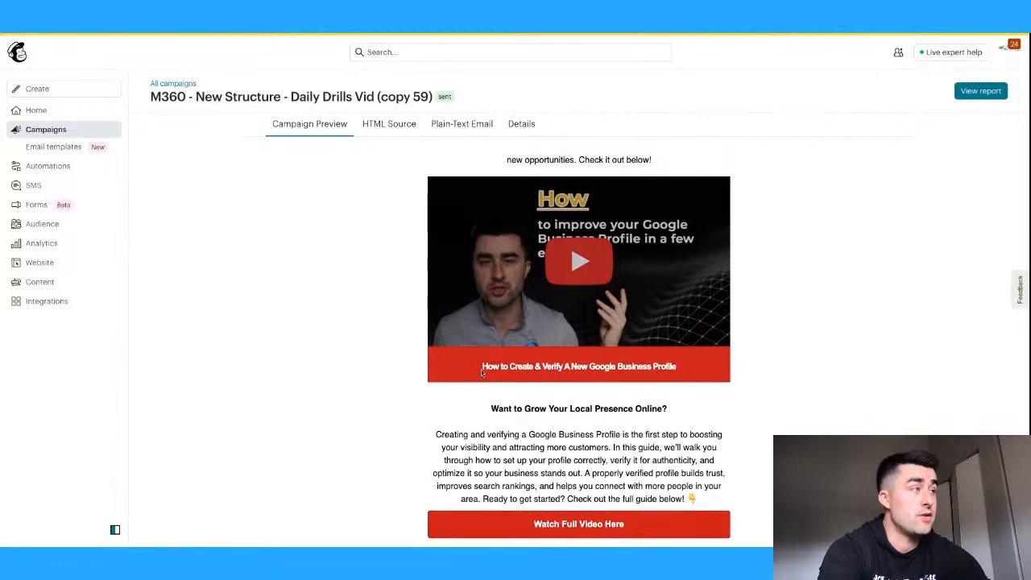
scroll(482, 372, down, 1)
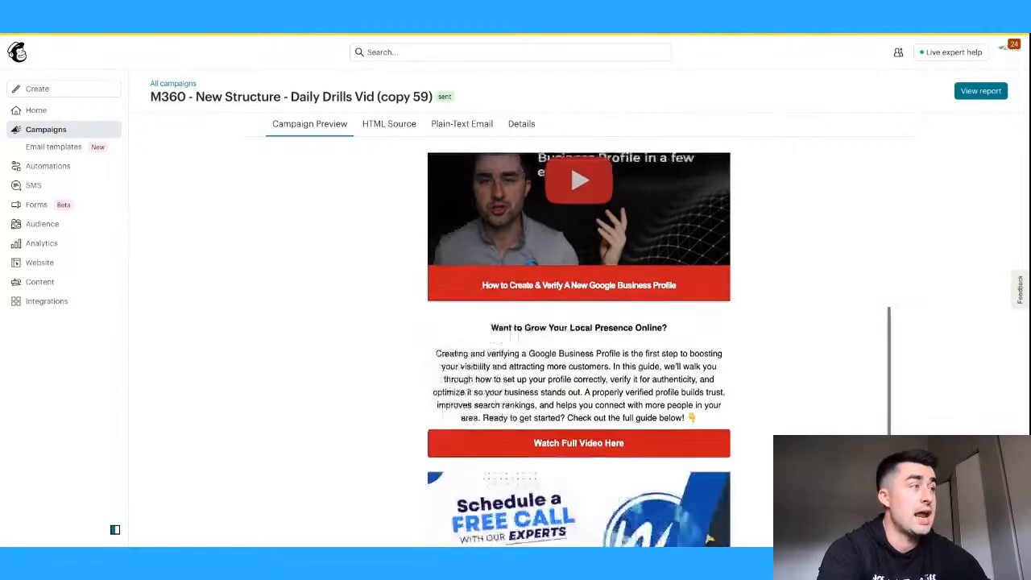
scroll(482, 372, down, 1)
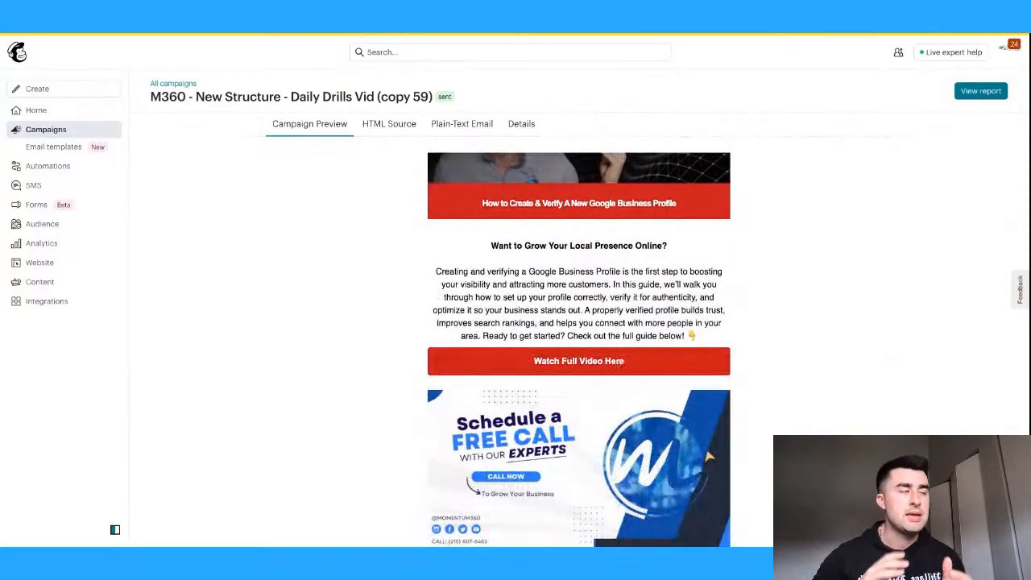
scroll(579, 347, up, 1)
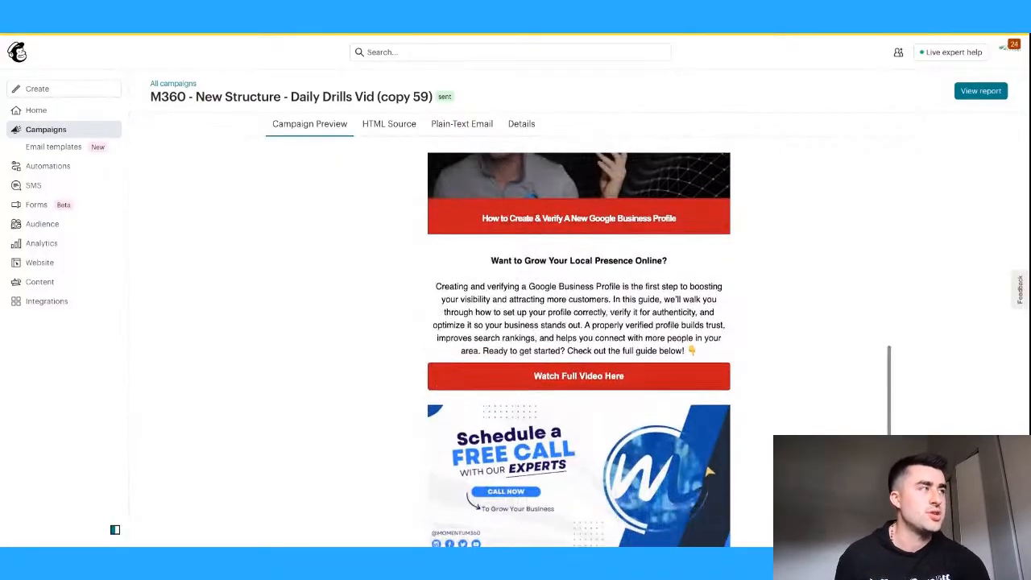
scroll(709, 471, up, 5)
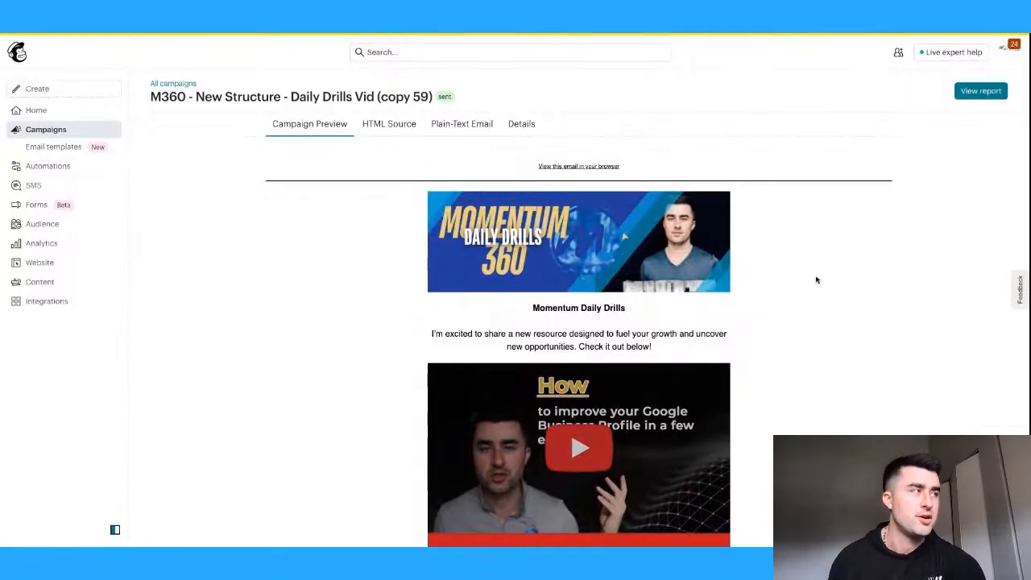
scroll(718, 258, down, 1)
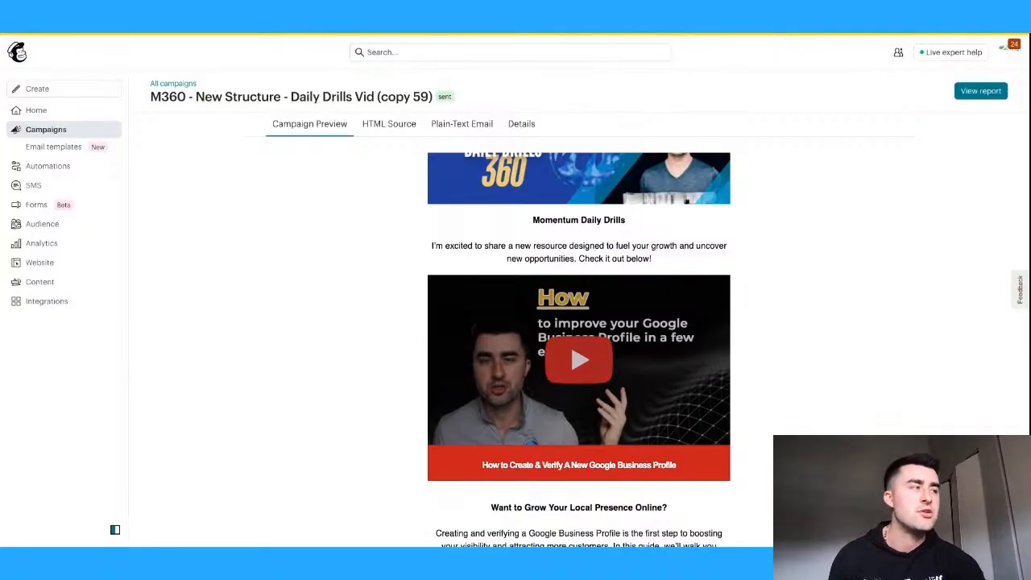
scroll(578, 347, down, 1)
scroll(579, 346, down, 3)
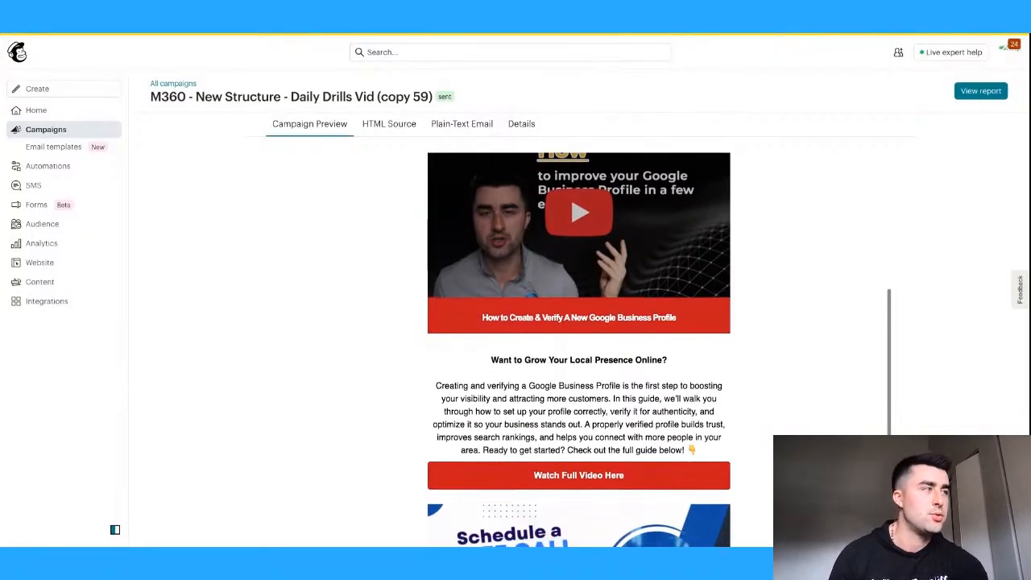
scroll(824, 343, up, 3)
scroll(825, 343, down, 1)
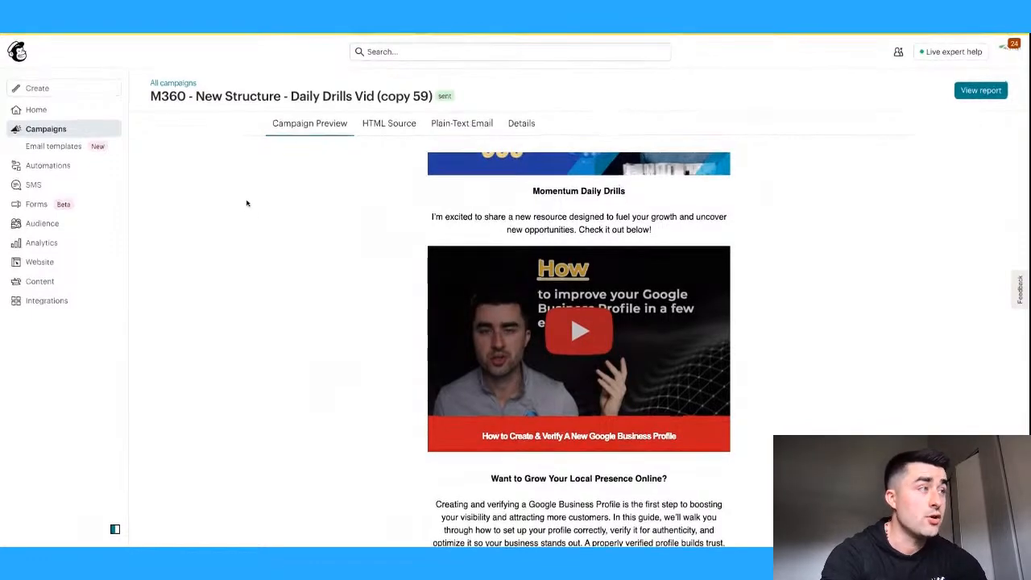
scroll(350, 230, down, 5)
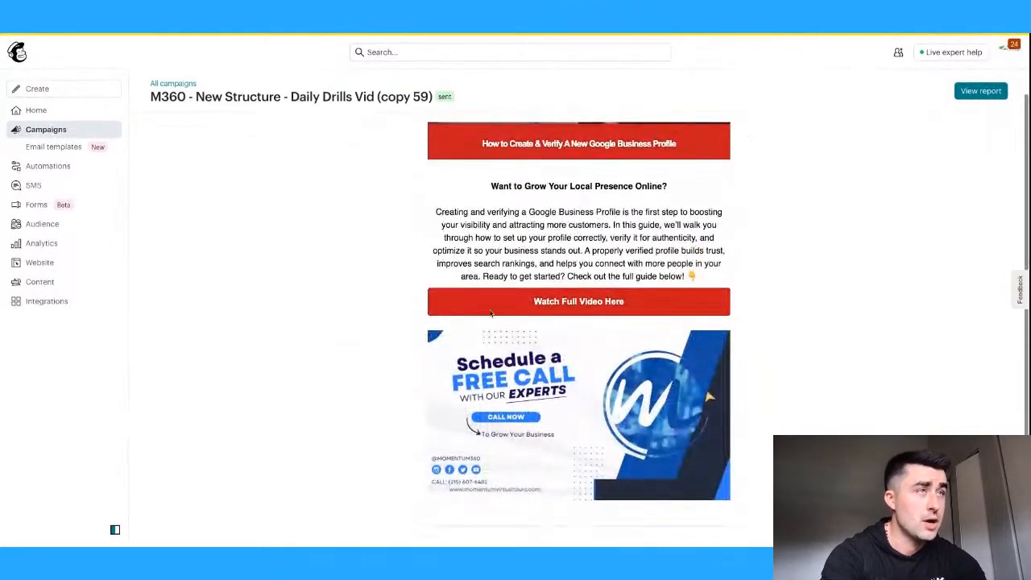
scroll(287, 260, up, 5)
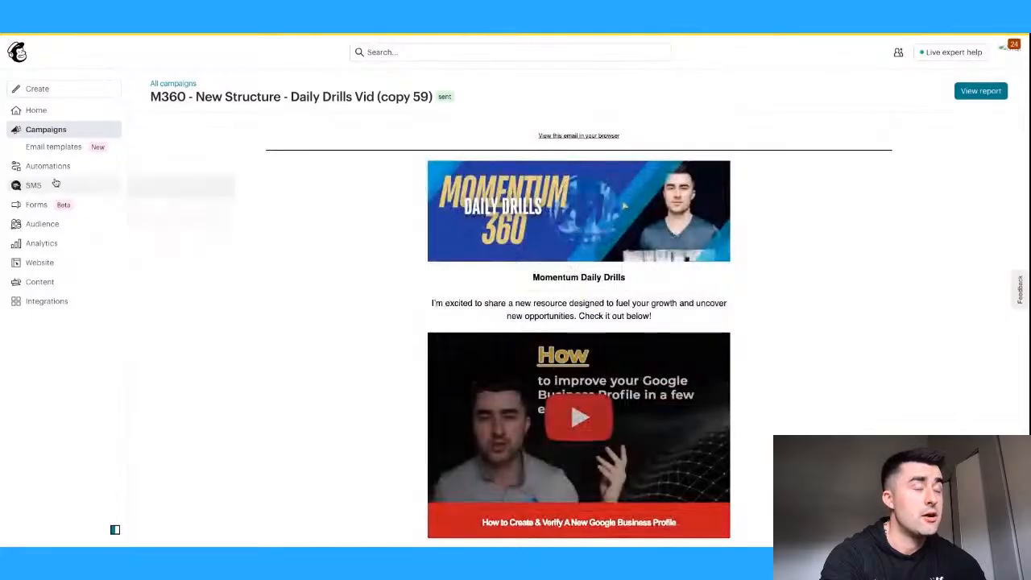
click(23, 34)
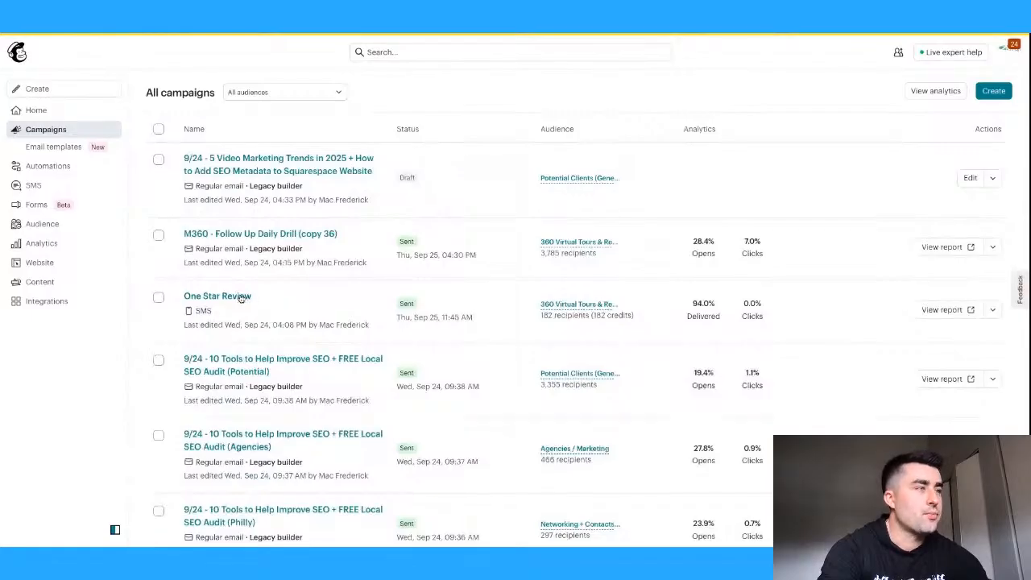
- Open the One Star Review SMS report showing 182 sends and 94.0% delivery
scroll(411, 298, down, 5)
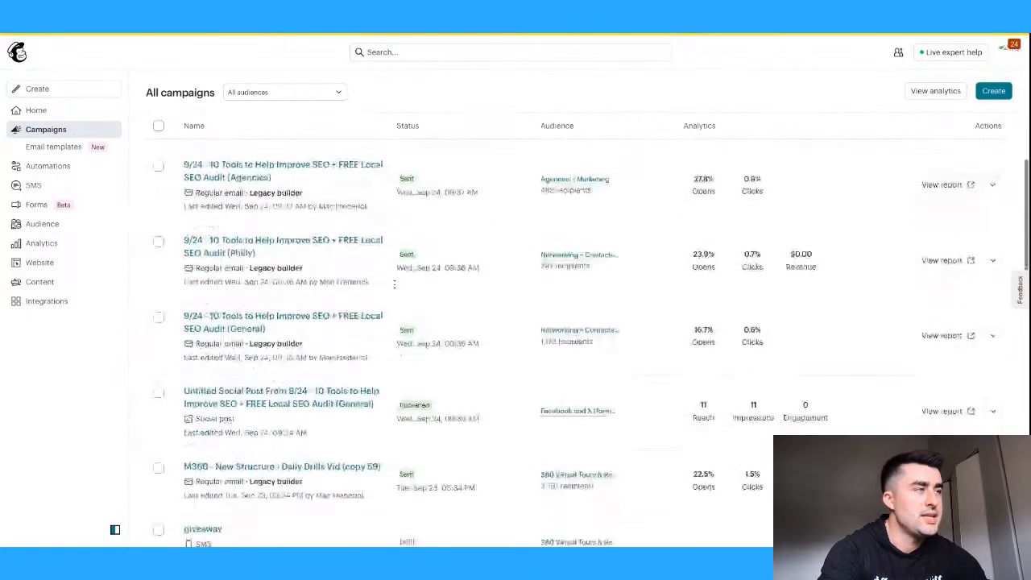
scroll(395, 284, up, 5)
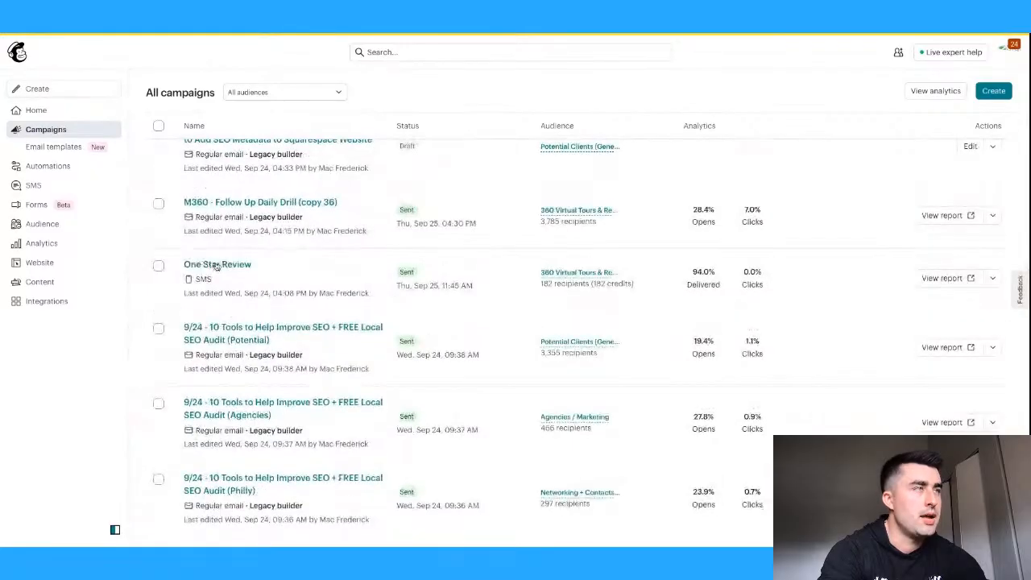
click(211, 266)
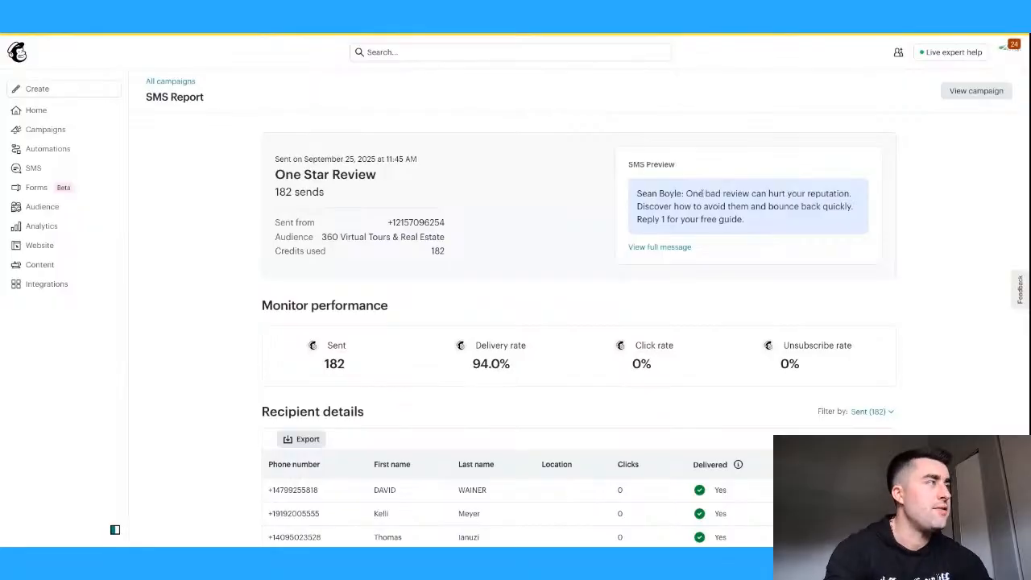
- Highlight the opening sentence and the 'Reply 1 for your free guide' line in the SMS preview
drag(684, 193, 853, 207)
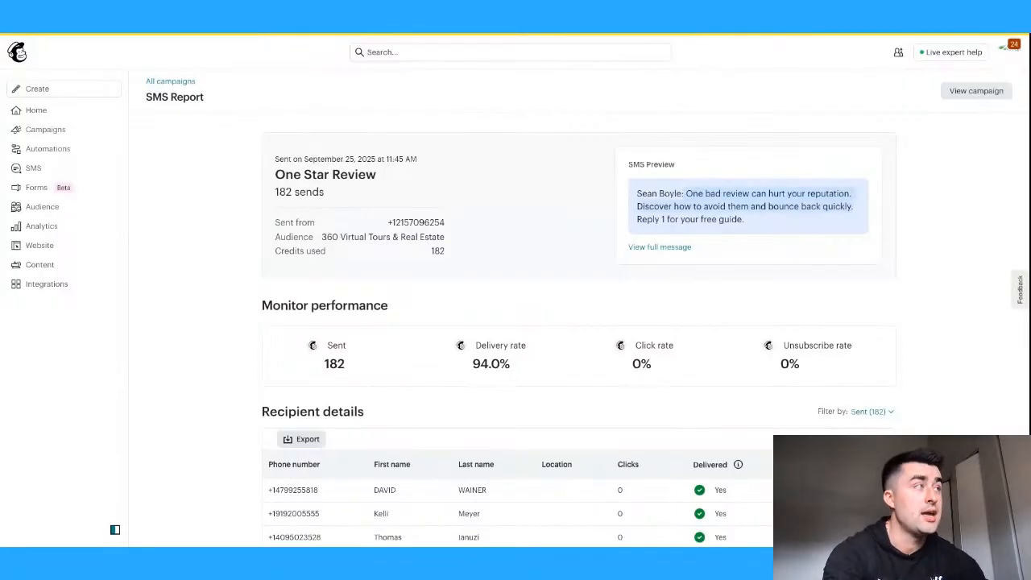
click(754, 224)
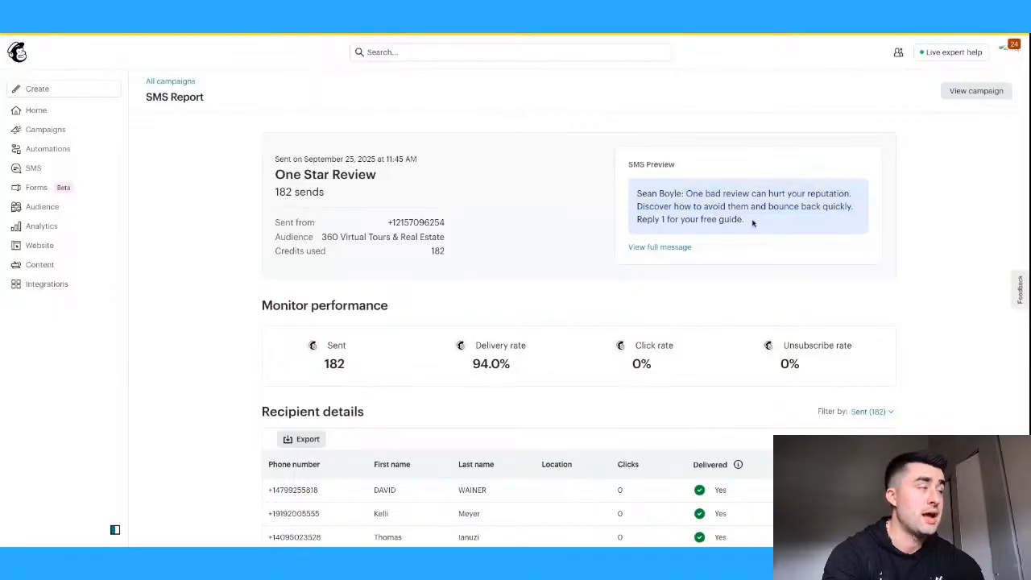
drag(637, 220, 757, 221)
click(758, 221)
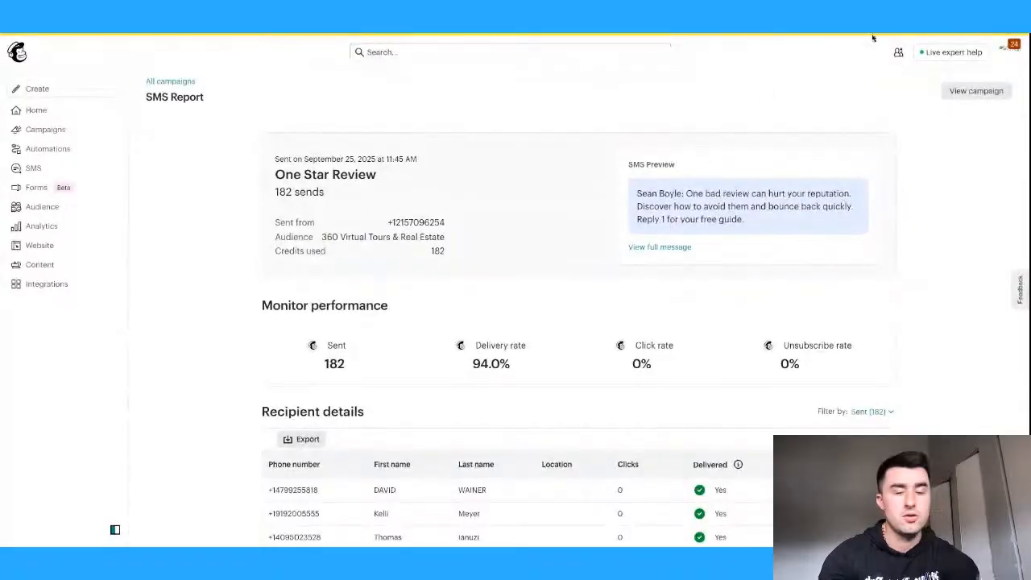
key(super+t)
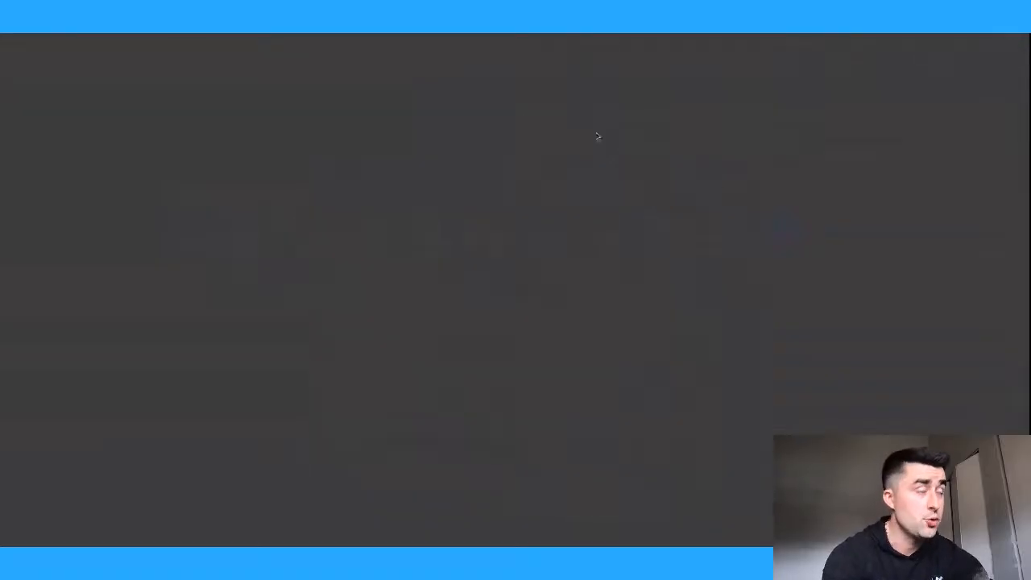
- Scroll the Reputation Management page back to its hero and open the 'Speak with an Expert' booking page
scroll(744, 232, down, 1)
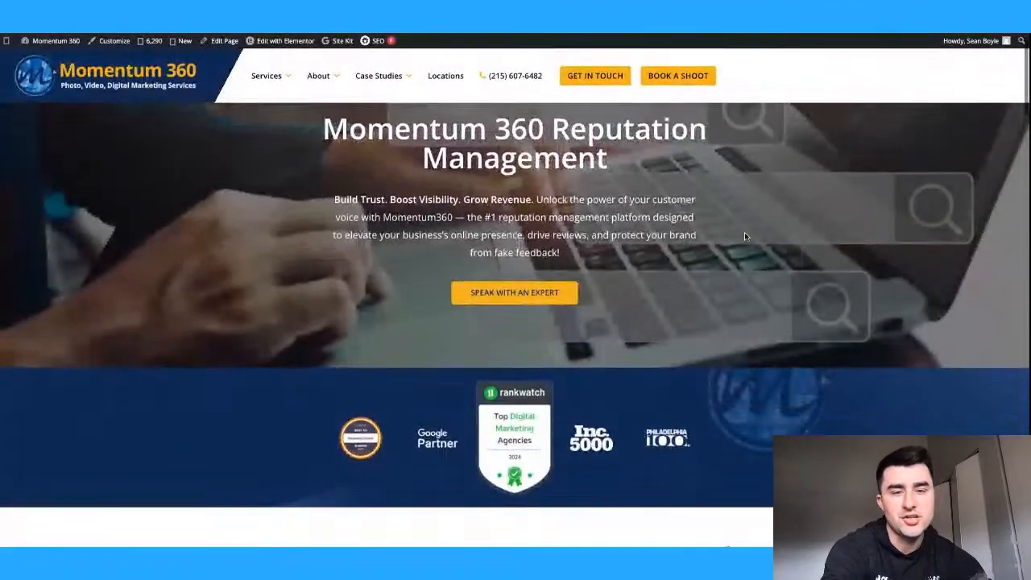
scroll(744, 232, down, 1)
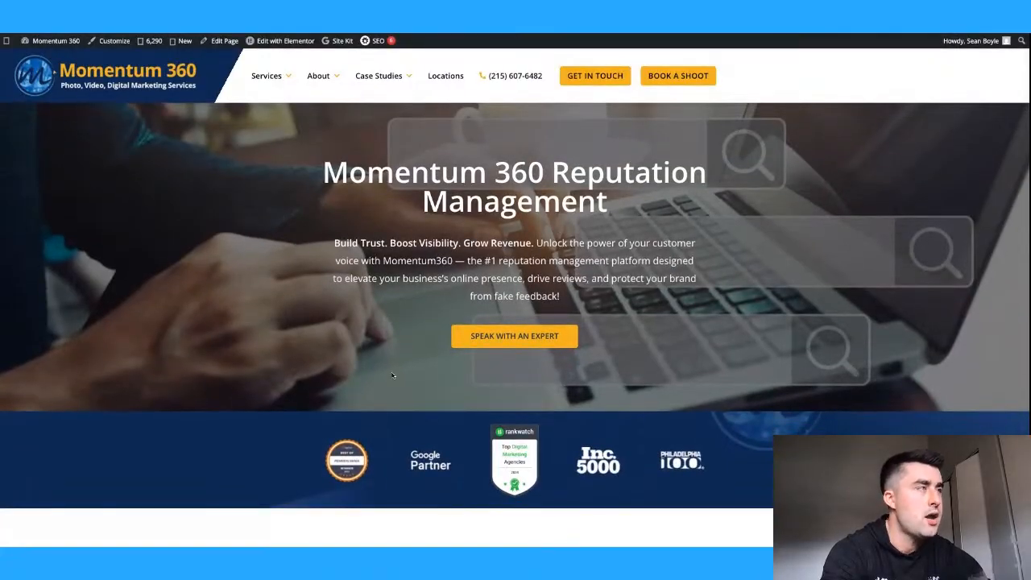
scroll(393, 357, down, 7)
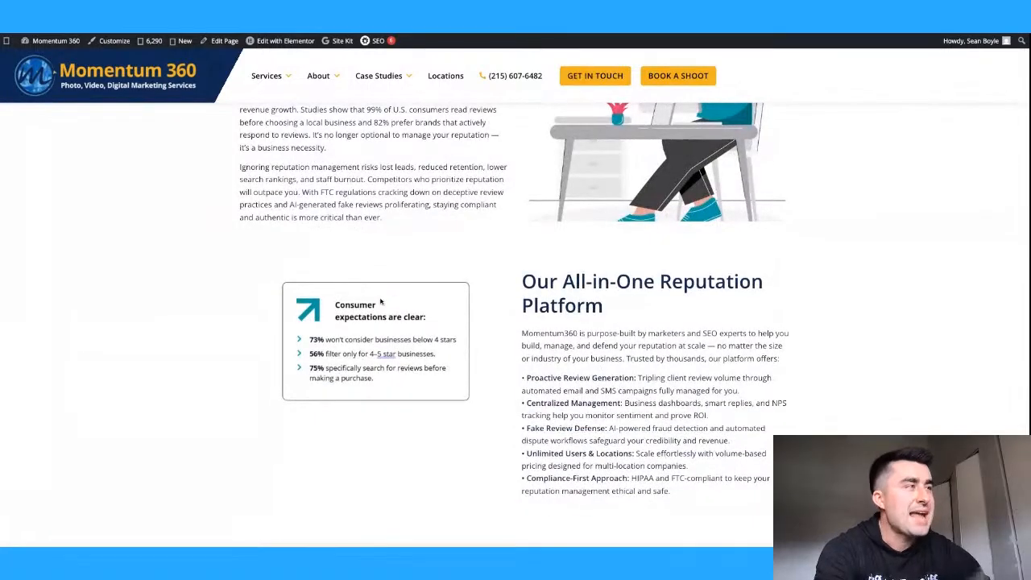
scroll(385, 303, down, 5)
scroll(386, 304, down, 9)
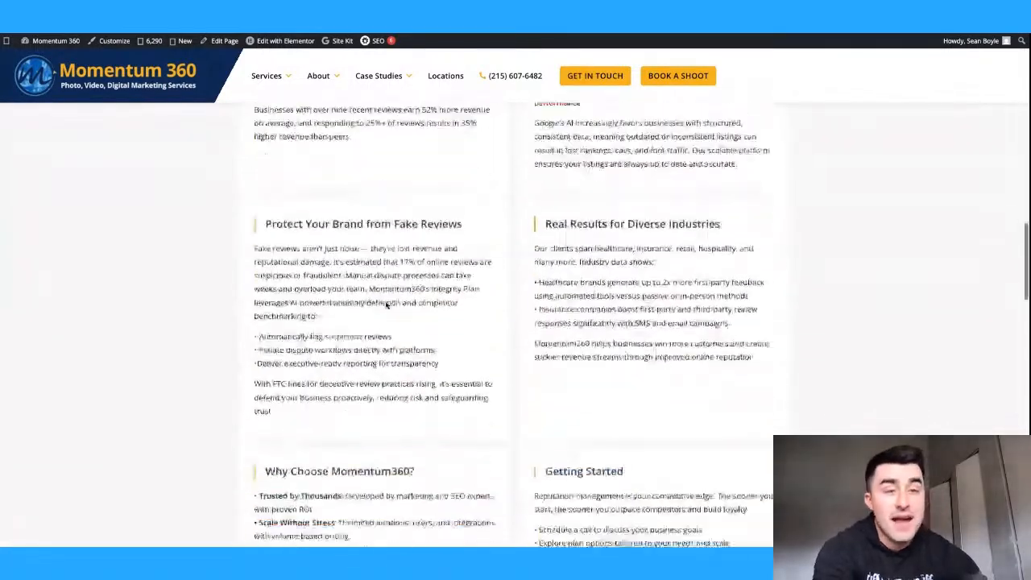
scroll(532, 278, down, 4)
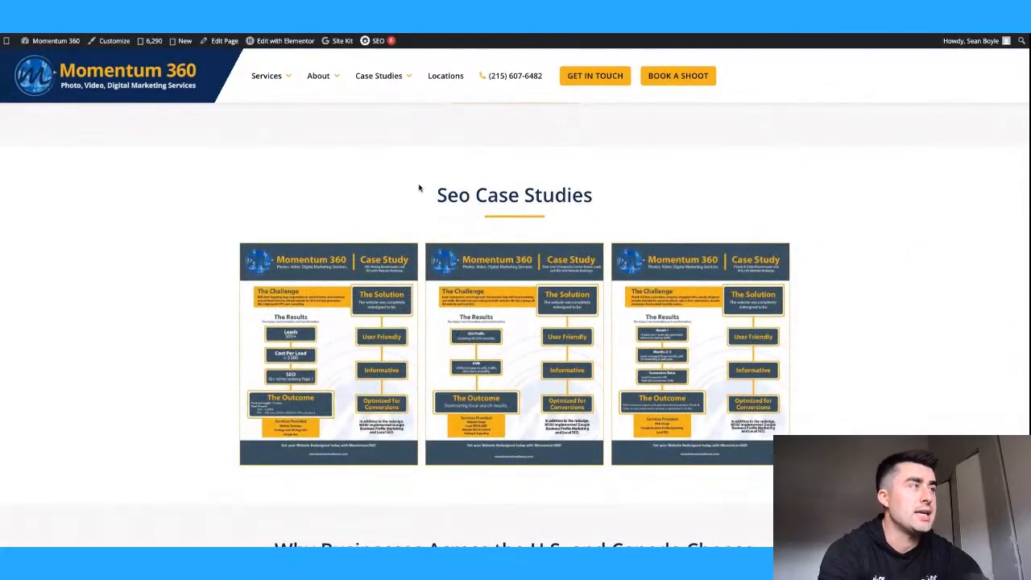
scroll(546, 370, down, 5)
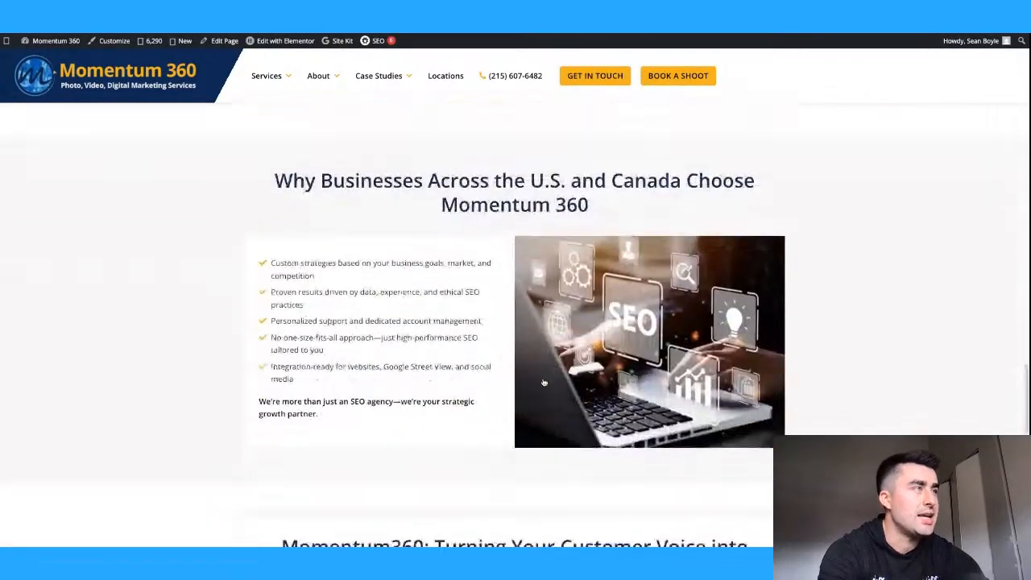
scroll(446, 326, down, 6)
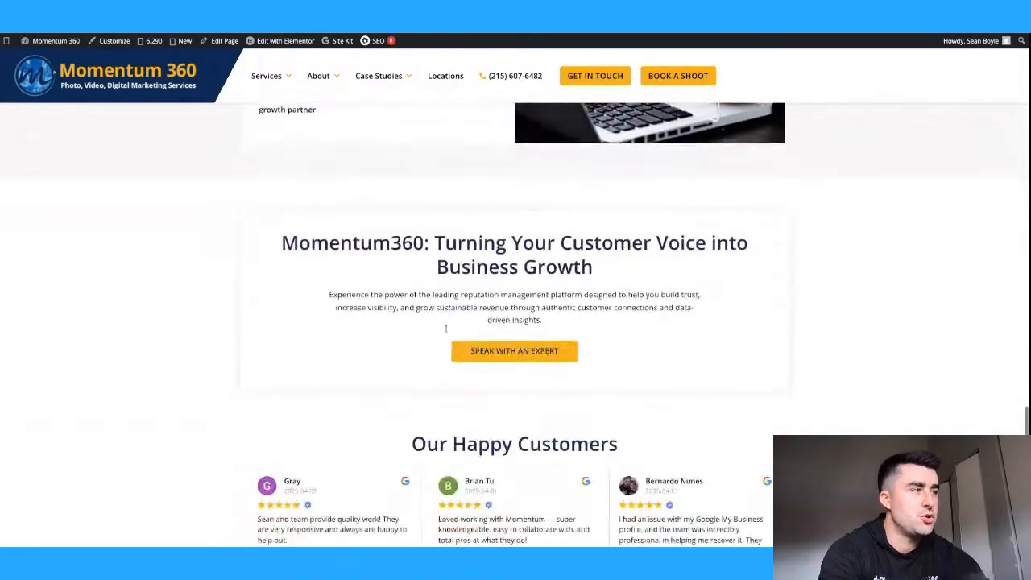
scroll(446, 327, up, 10)
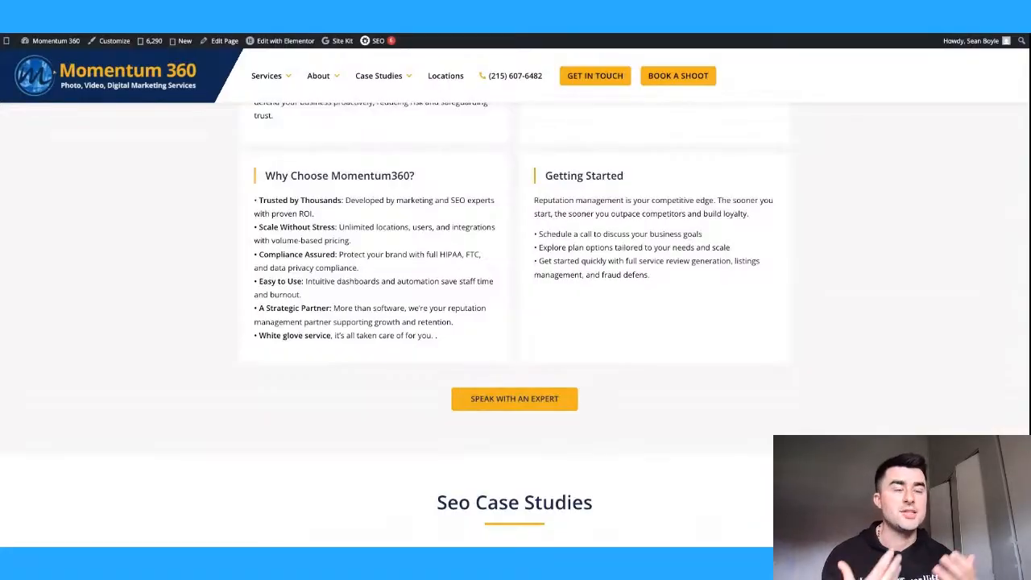
scroll(515, 323, up, 2)
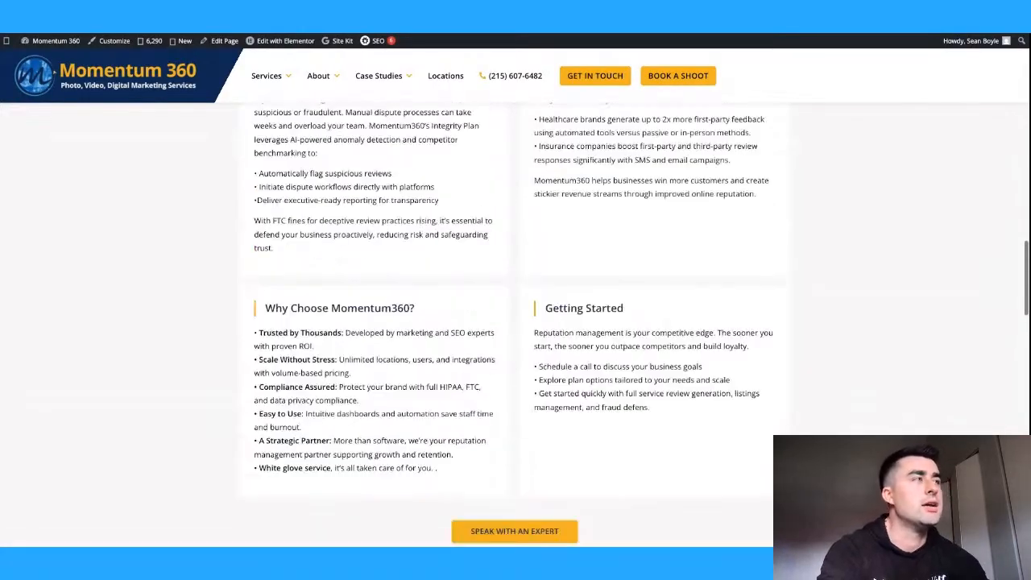
scroll(516, 322, up, 2)
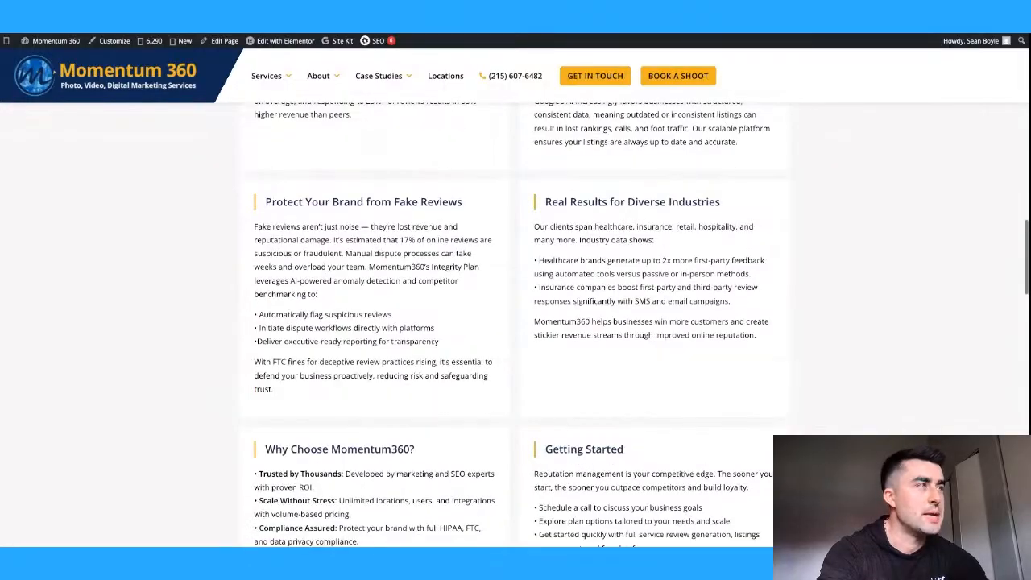
scroll(515, 294, up, 6)
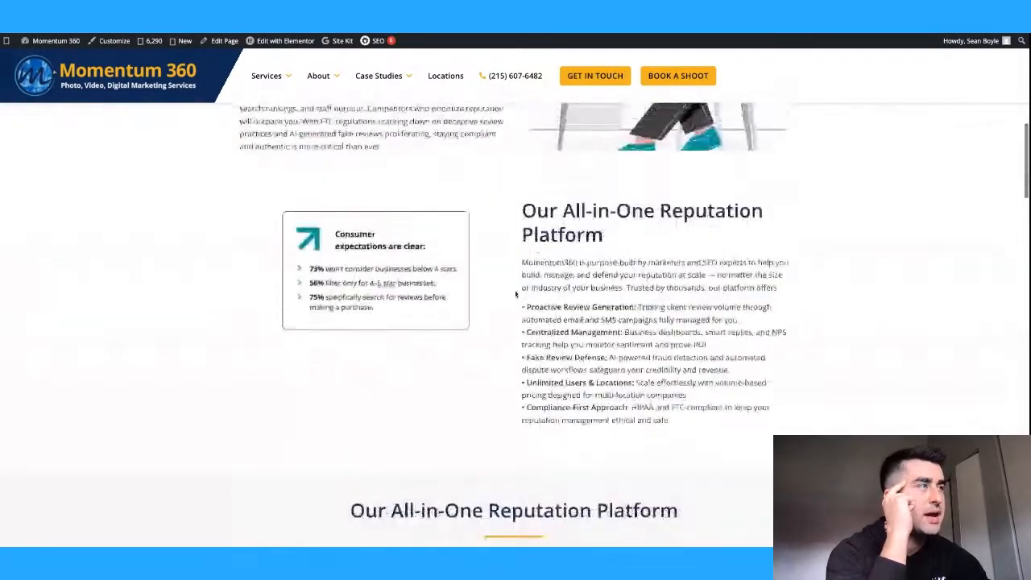
scroll(516, 295, up, 10)
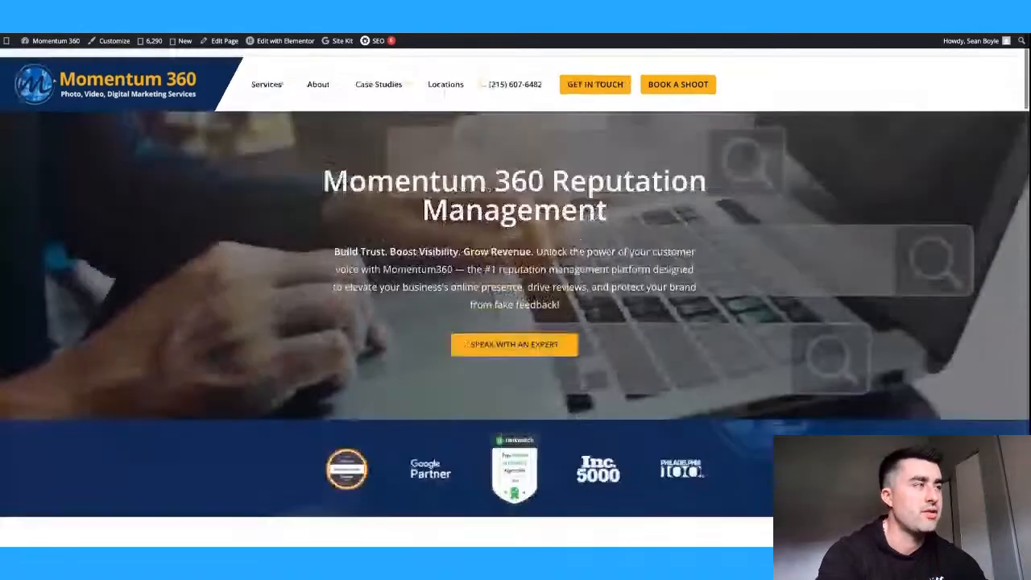
click(511, 339)
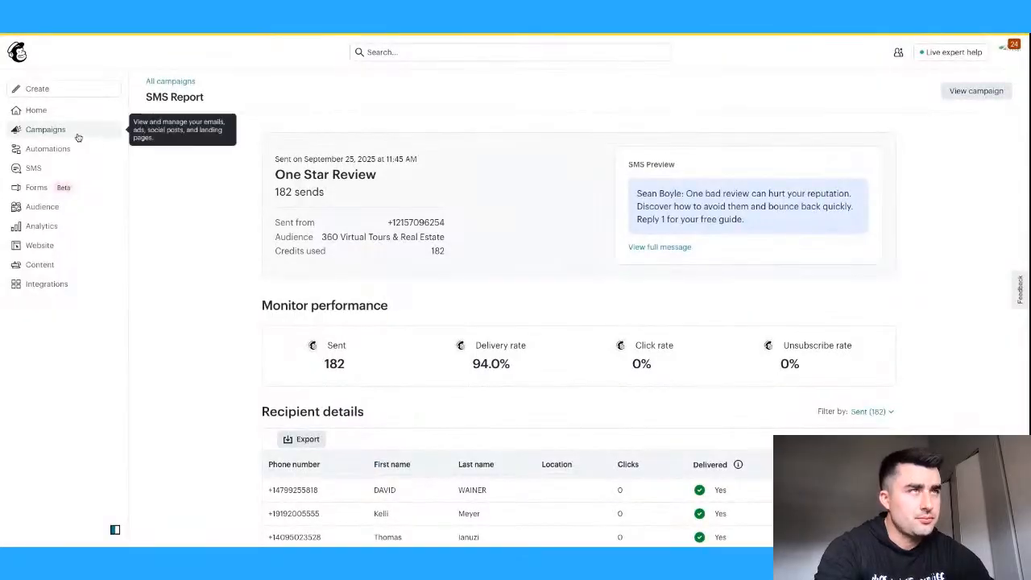
- Return to All campaigns and scroll through the campaigns' open and click results
click(76, 135)
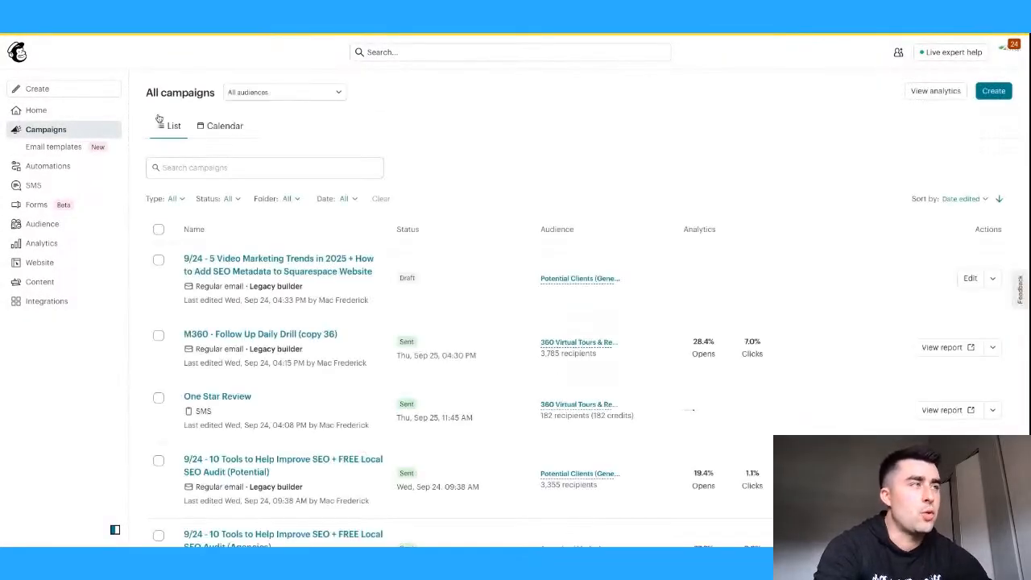
scroll(460, 200, down, 5)
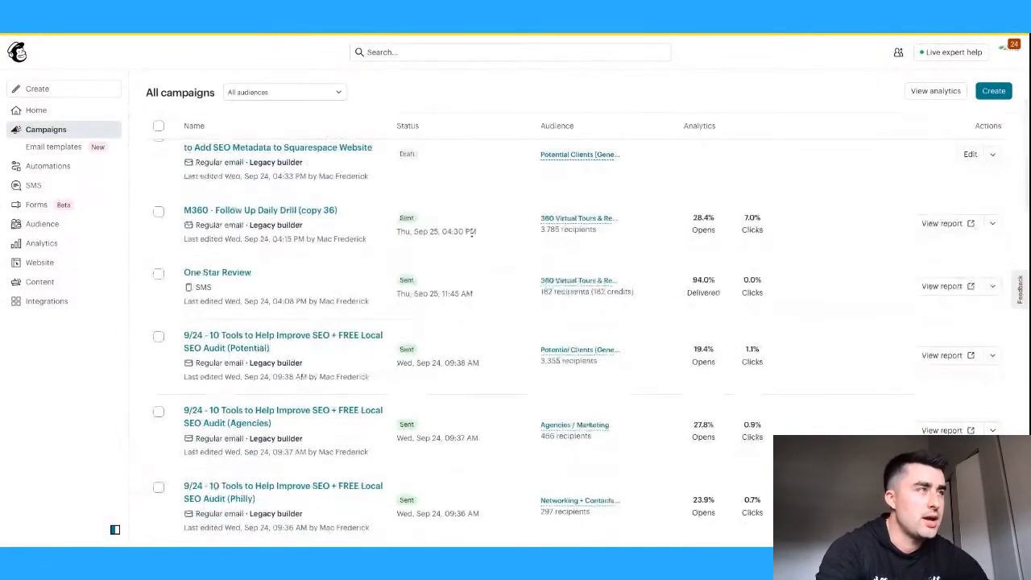
scroll(471, 232, down, 4)
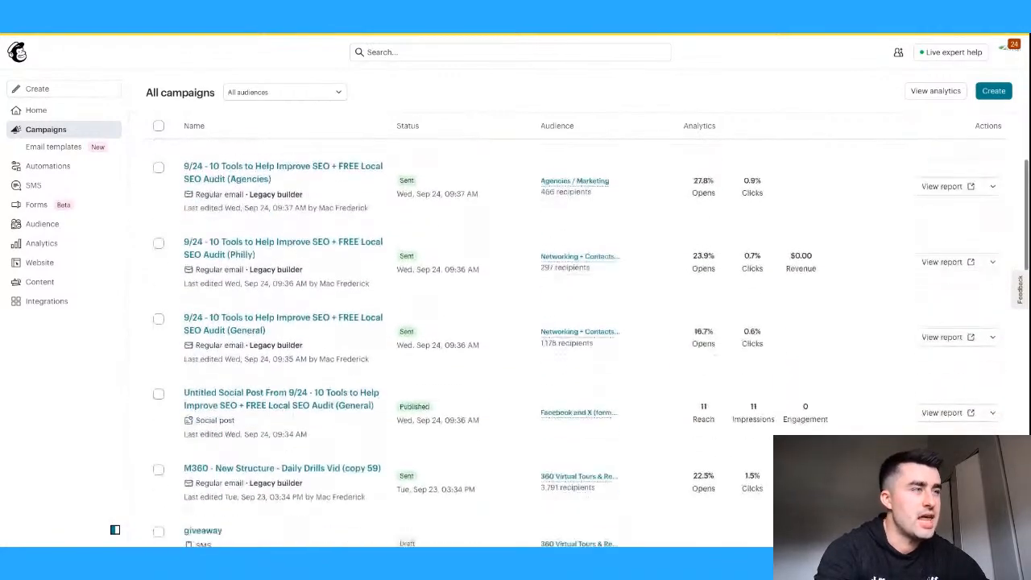
scroll(576, 343, down, 3)
scroll(576, 343, down, 2)
scroll(576, 342, up, 3)
scroll(576, 343, up, 8)
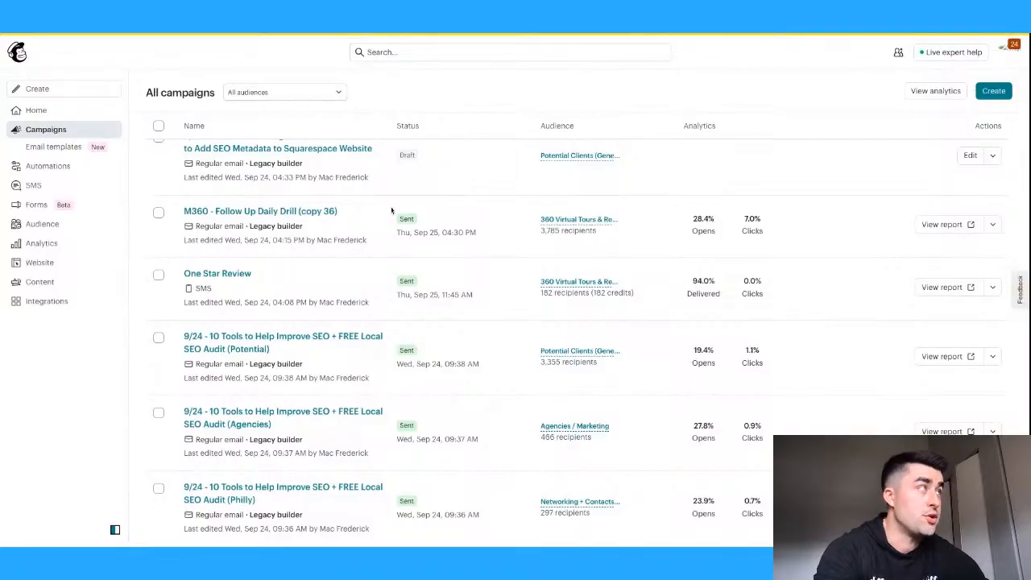
click(859, 33)
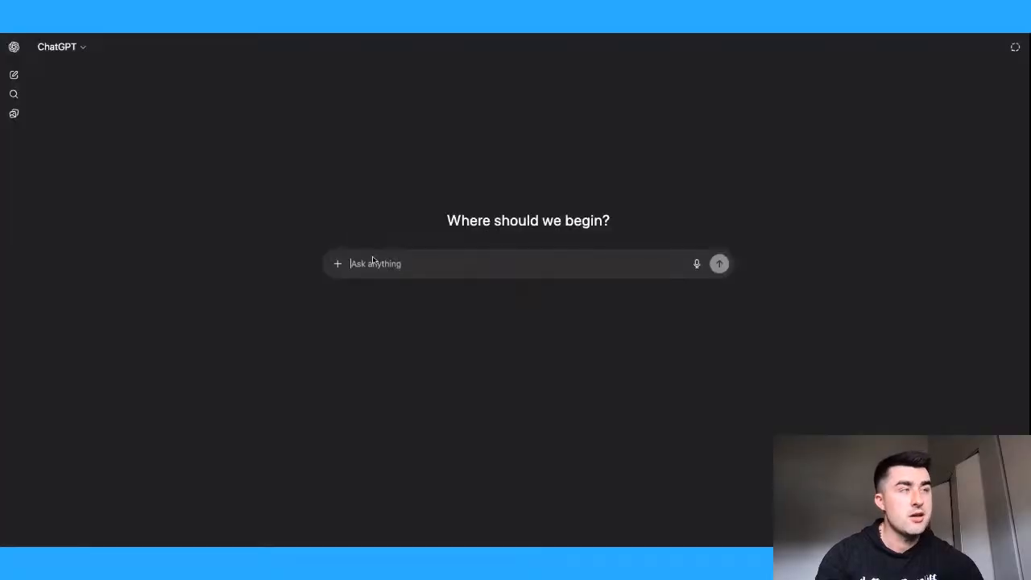
- Ask ChatGPT: 'what's a good mailchimp email ctr and view rate for a marketing agency?'
text(what's a good)
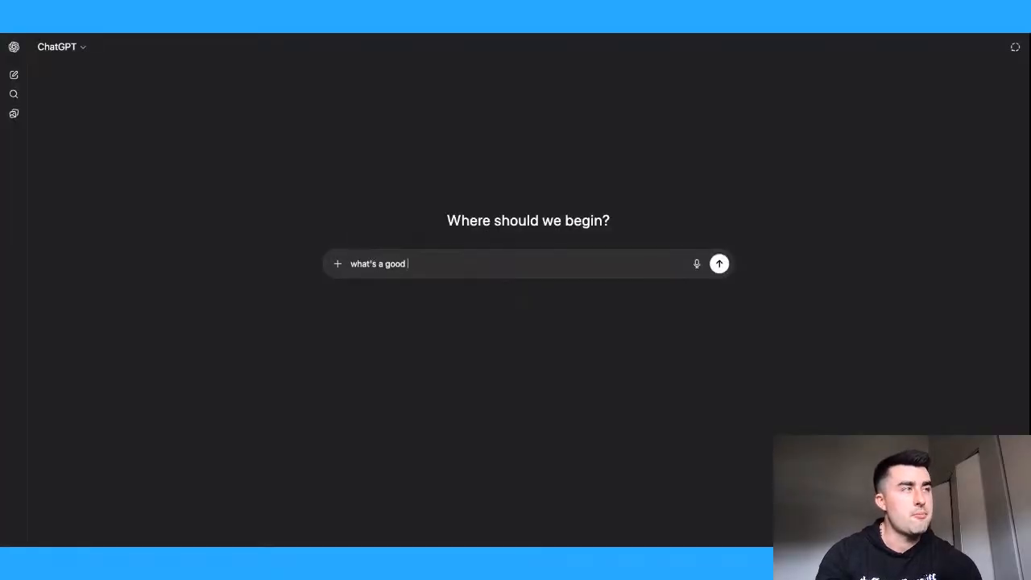
text( mailchimp email )
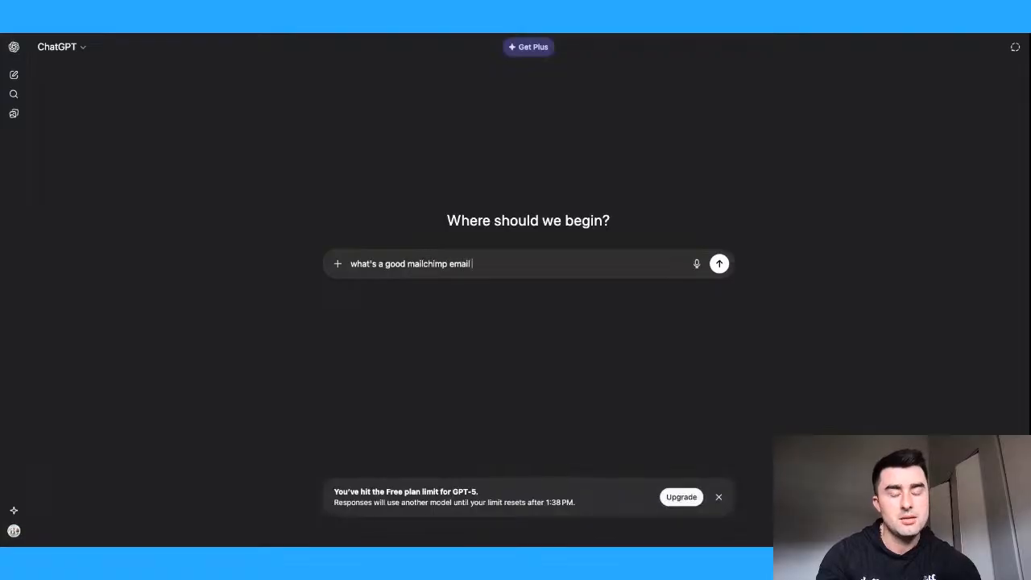
text(ctr and view r)
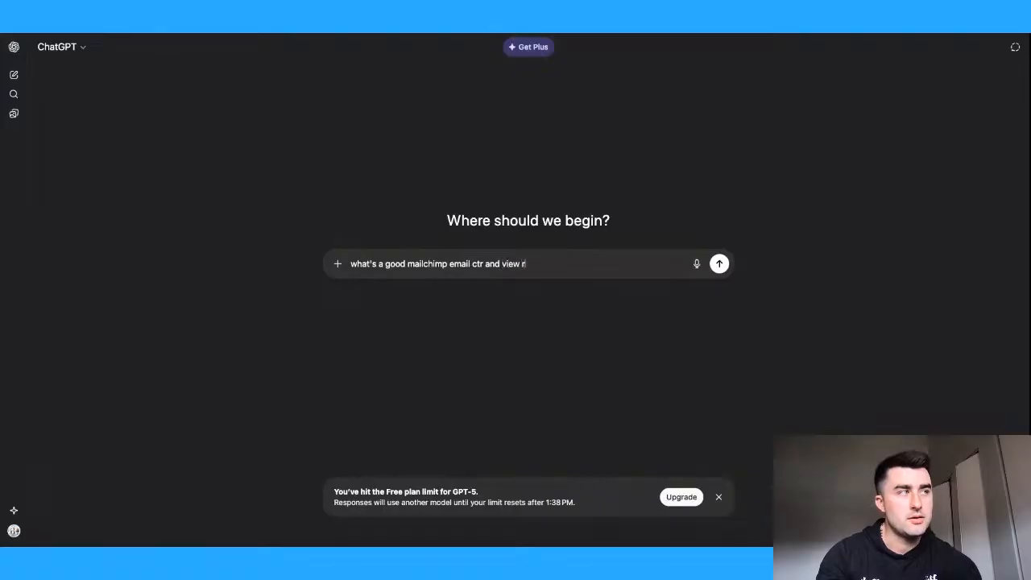
text(ate?)
key(BackSpace)
text(for a)
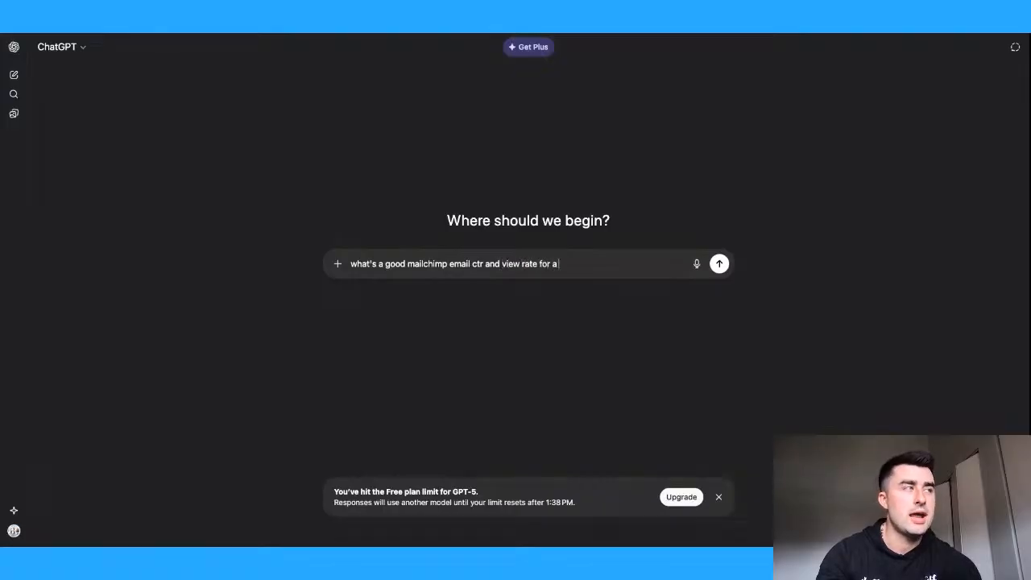
text( marketing agency?)
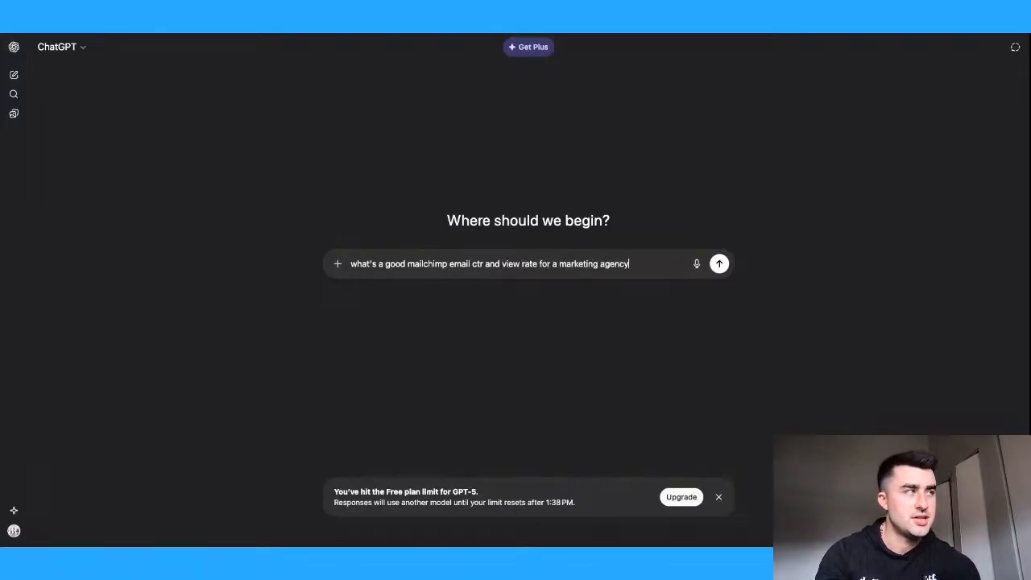
key(Return)
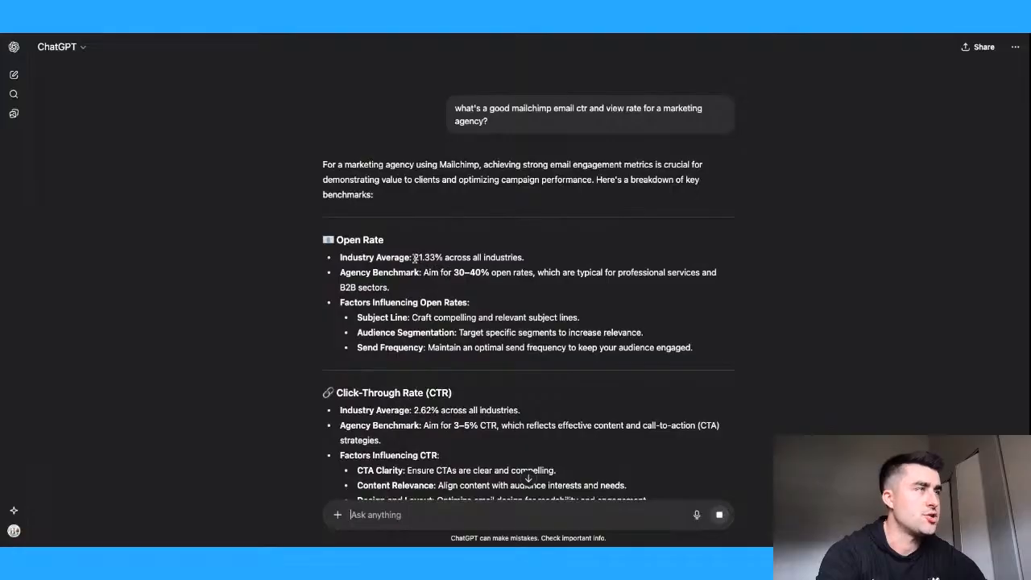
- Highlight the 30–40% agency open rate and 2.62% industry-average click-through rate benchmarks
drag(414, 257, 340, 258)
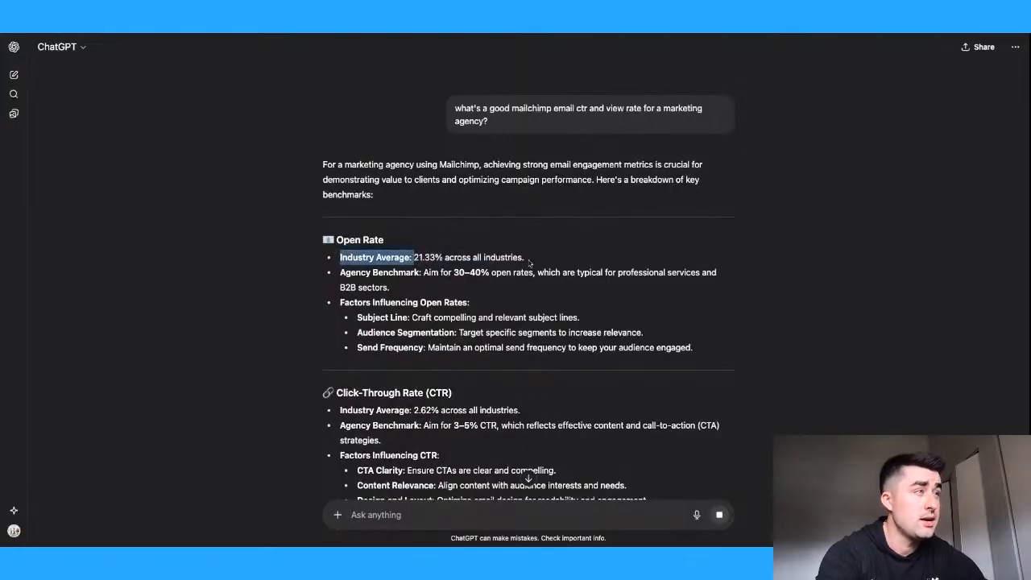
drag(453, 272, 533, 273)
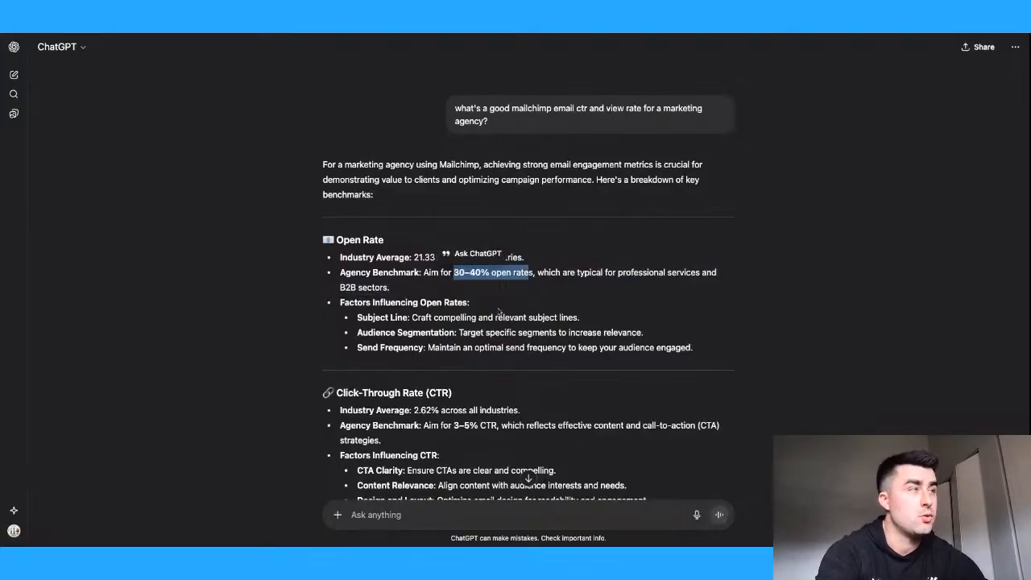
scroll(497, 317, down, 3)
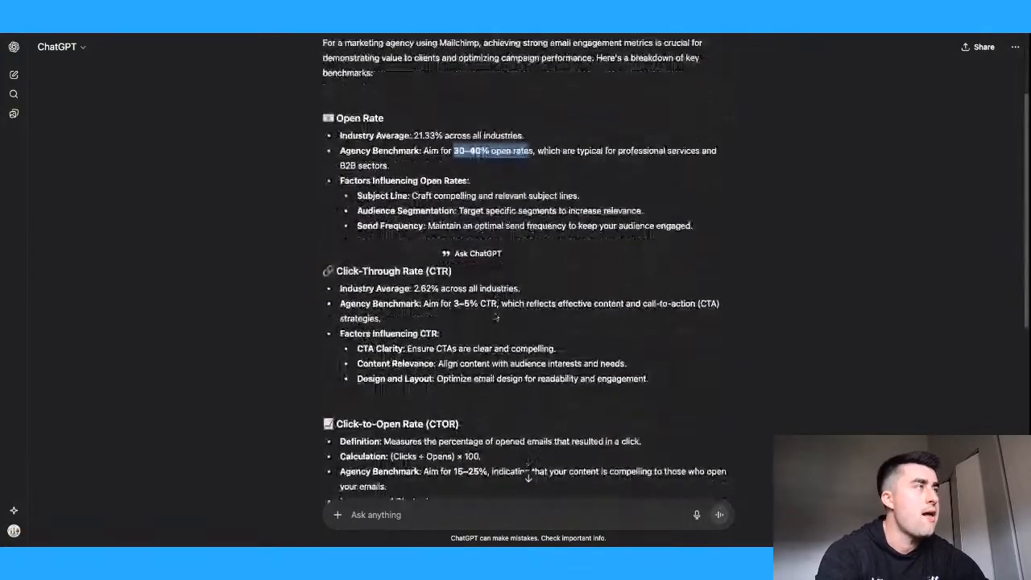
scroll(495, 316, down, 1)
scroll(495, 317, up, 4)
click(594, 194)
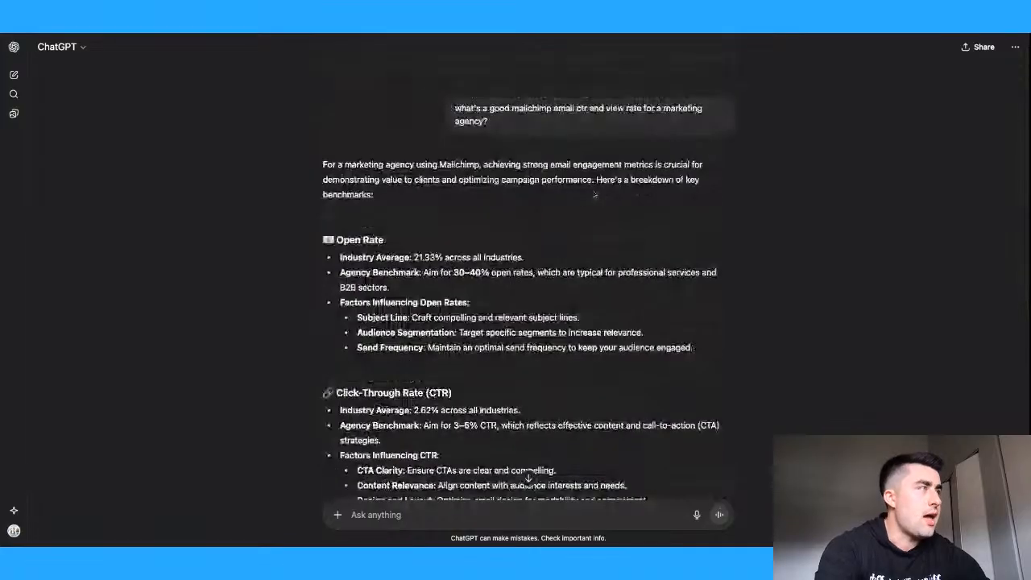
key(ctrl+Tab)
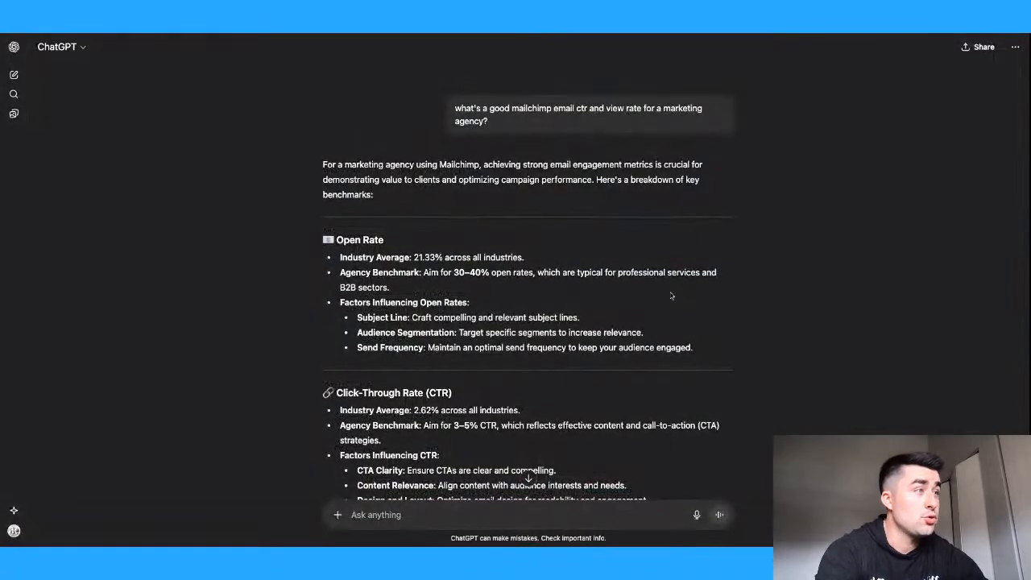
scroll(673, 302, down, 3)
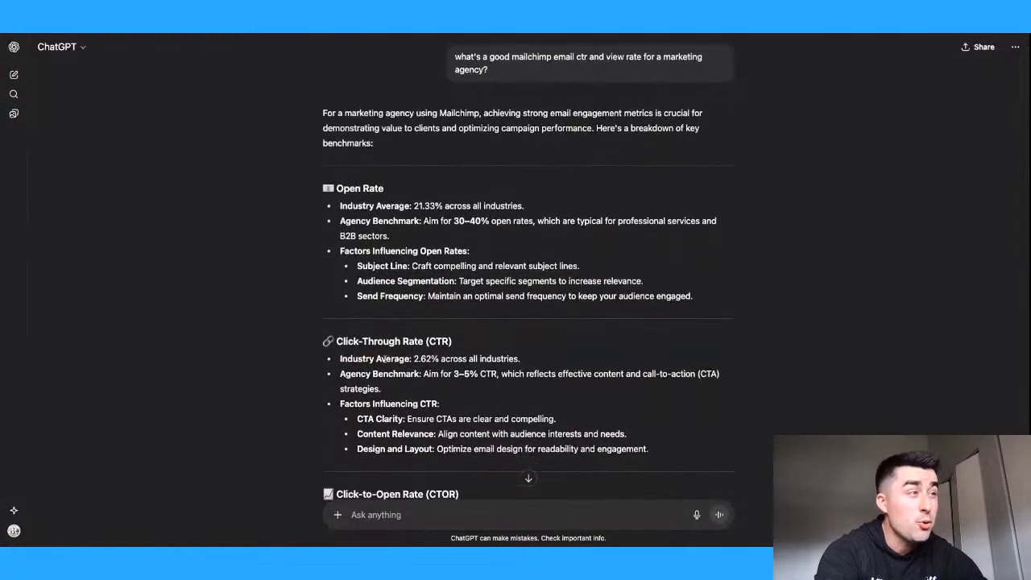
drag(414, 359, 514, 374)
- From the campaign list, open 'M360 - Follow Up Daily Drill (copy 36)' and scroll through its Daily Drill video email
click(740, 31)
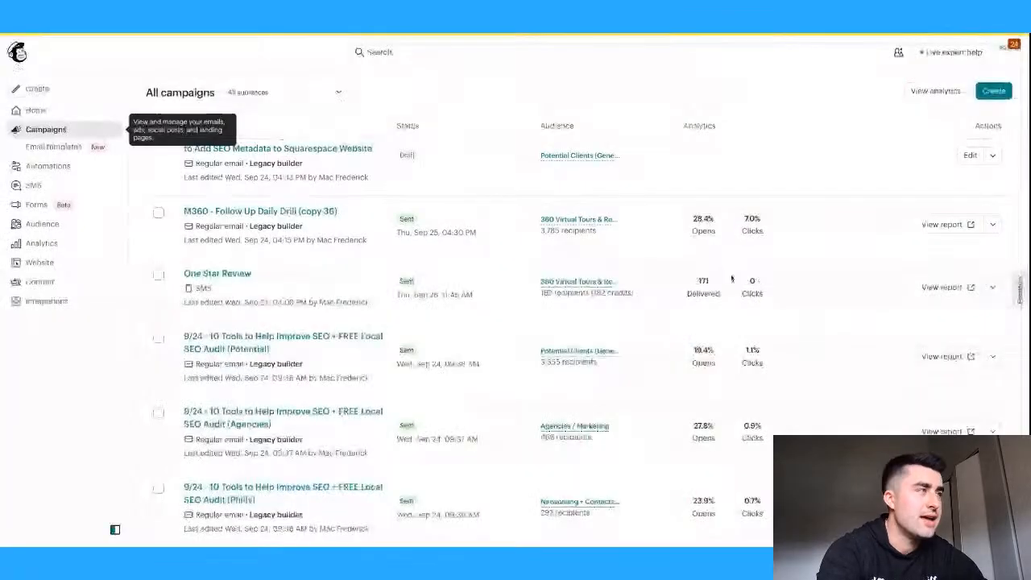
click(323, 212)
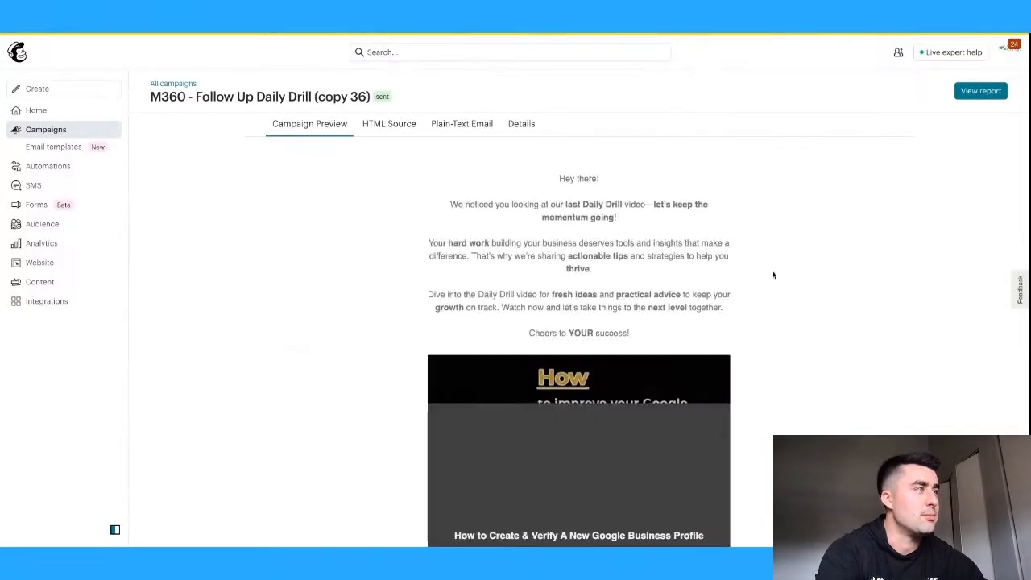
scroll(774, 275, down, 2)
scroll(772, 272, down, 3)
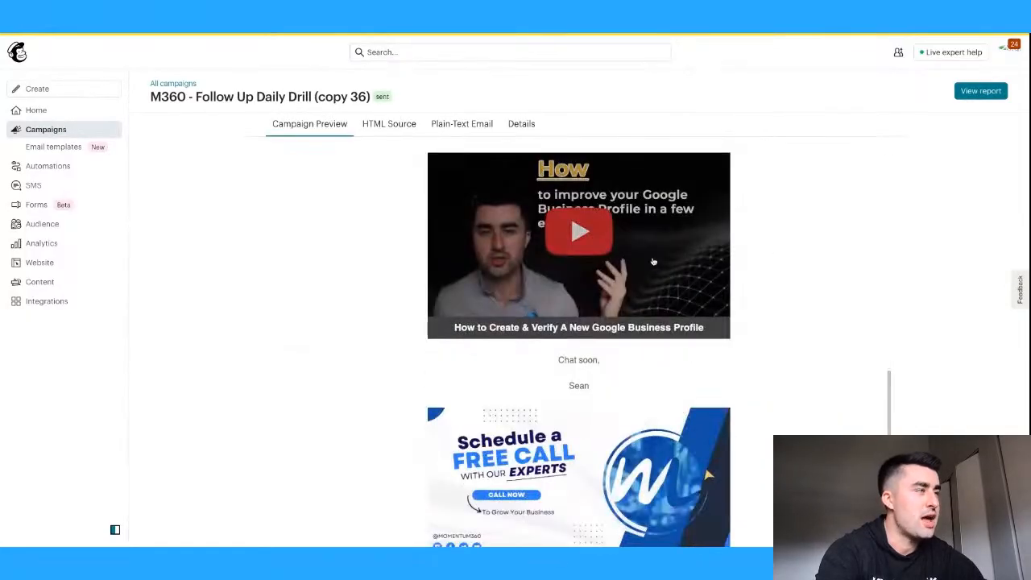
scroll(757, 256, up, 5)
scroll(751, 267, down, 5)
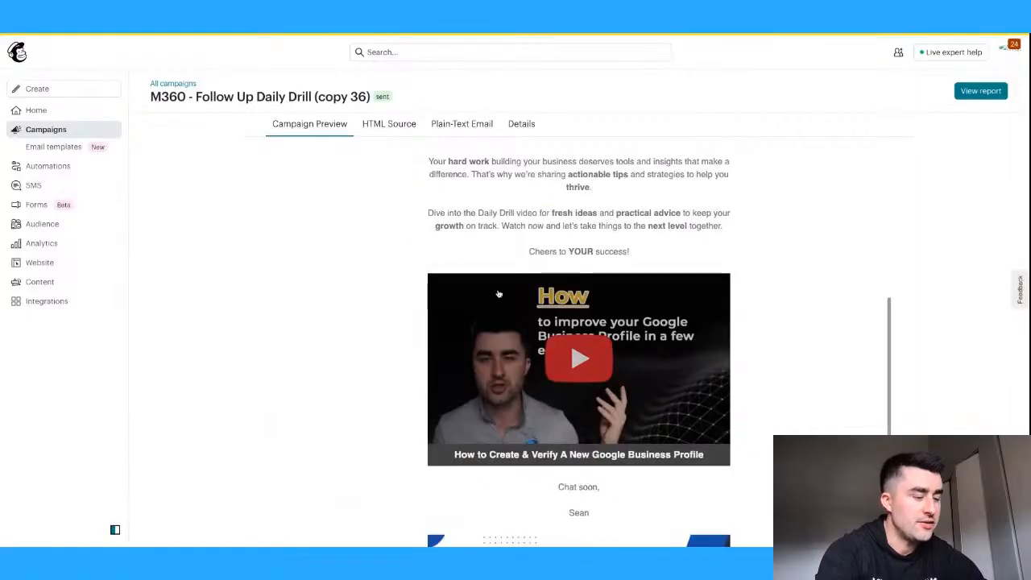
scroll(349, 301, up, 5)
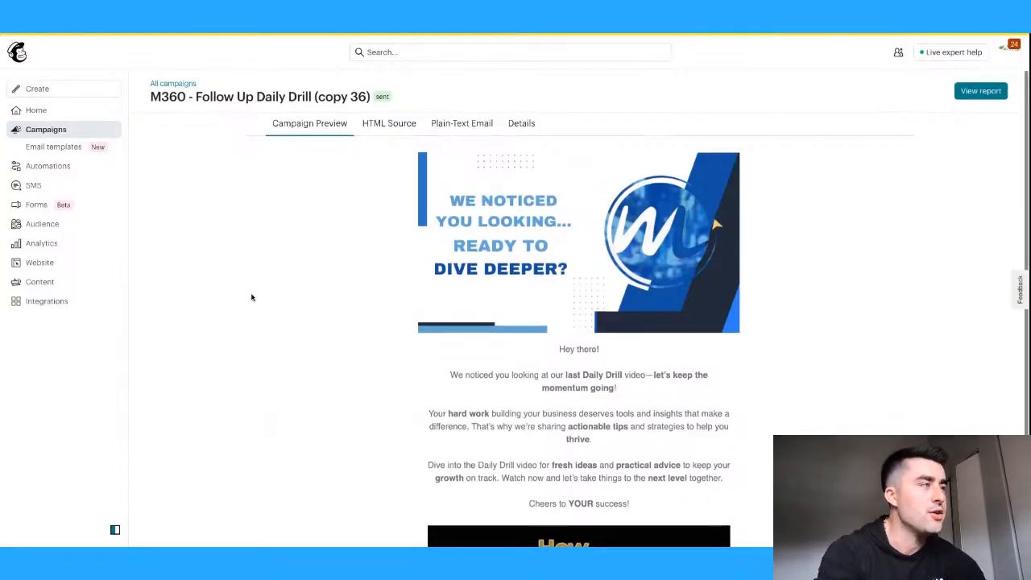
scroll(251, 298, down, 1)
scroll(252, 298, down, 3)
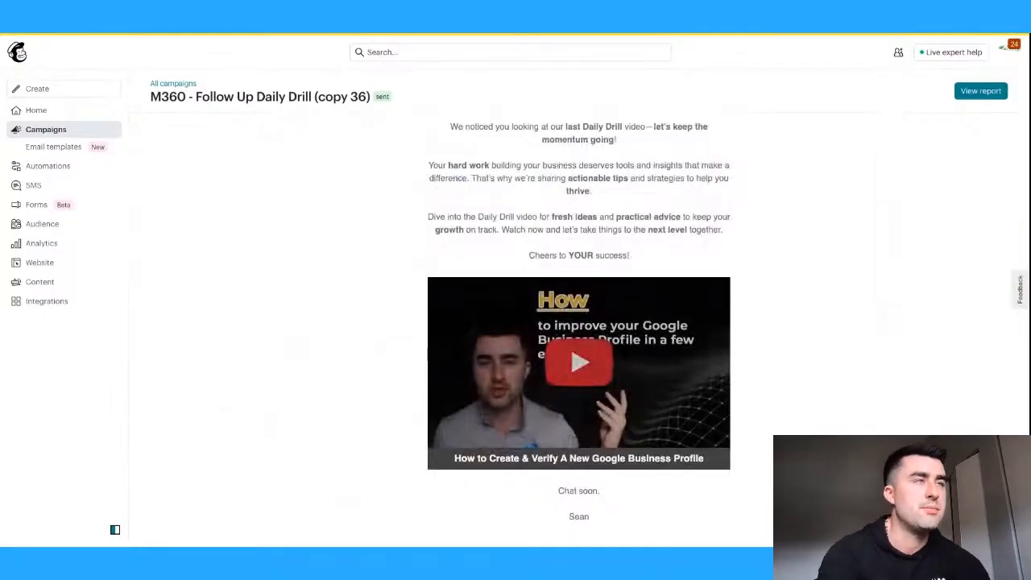
- Go back to All campaigns, where copy 36 shows 28.4% opens and 7.0% clicks
click(25, 34)
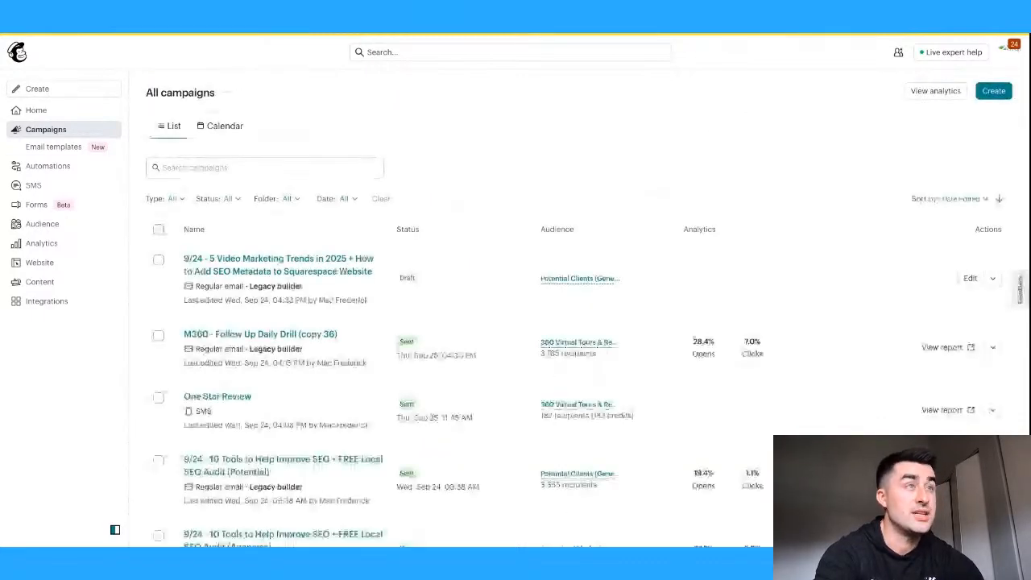